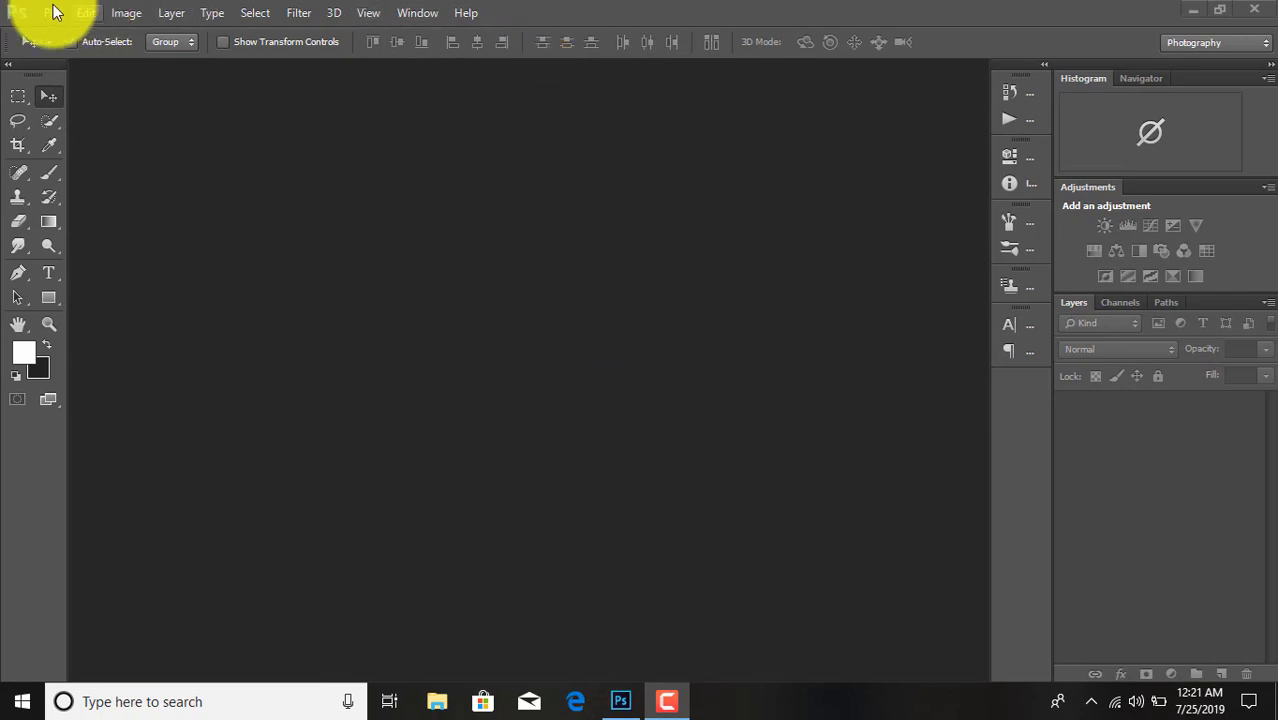
Open the smiling freckled red-haired woman's portrait from the '1 upcoming edit stocks' folder
{"action": "left_click", "coordinate": [49, 10]}
{"action": "left_click", "coordinate": [66, 50]}
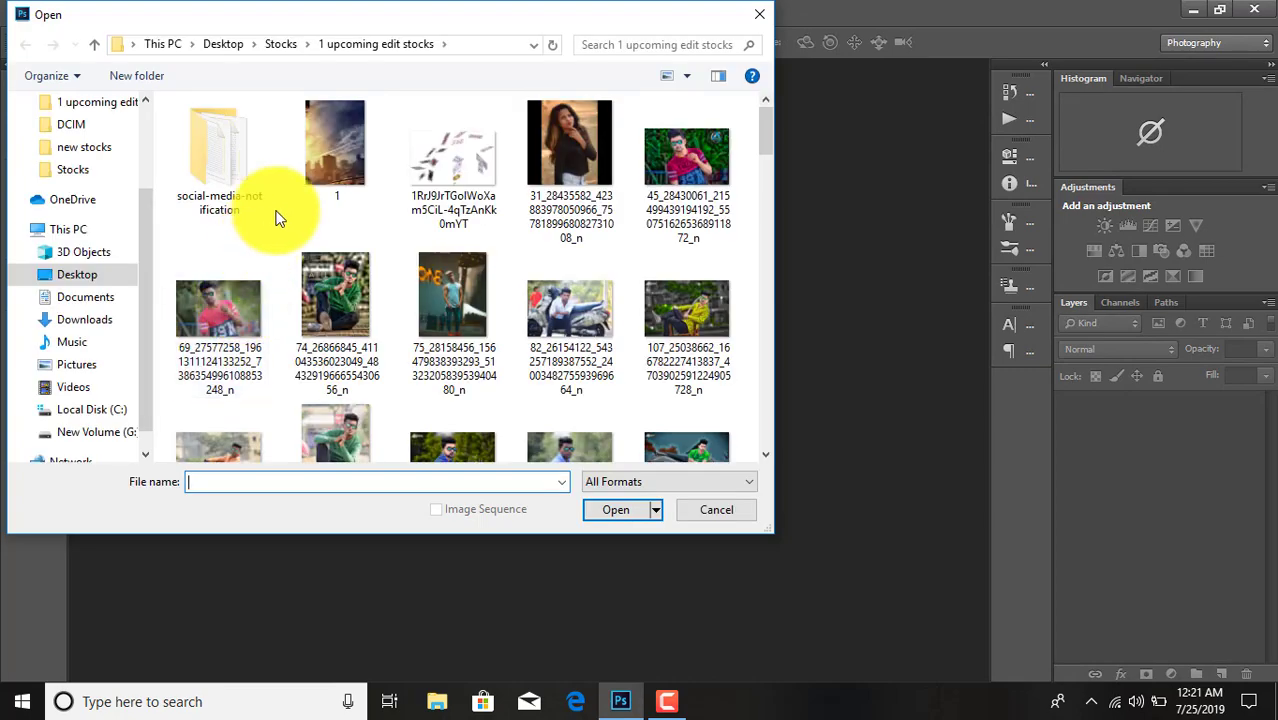
{"action": "scroll", "coordinate": [471, 343], "scroll_direction": "down", "scroll_amount": 2}
{"action": "scroll", "coordinate": [472, 342], "scroll_direction": "down", "scroll_amount": 3}
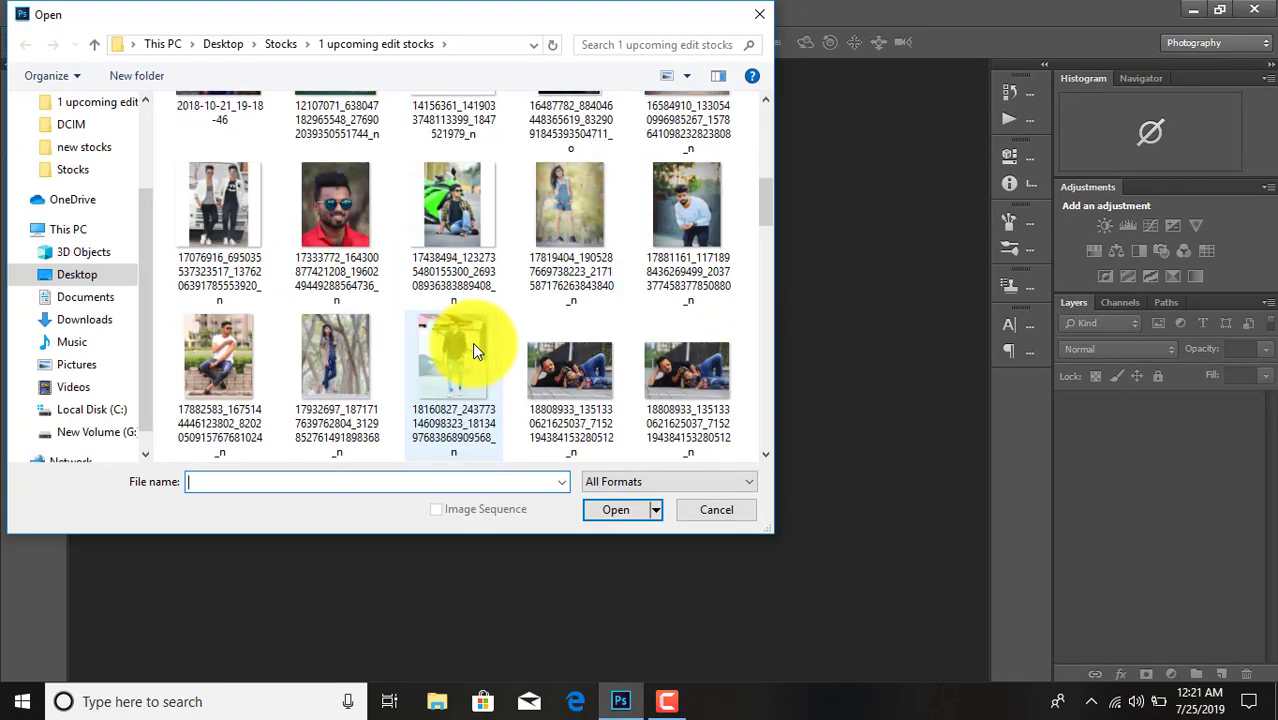
{"action": "scroll", "coordinate": [472, 342], "scroll_direction": "down", "scroll_amount": 3}
{"action": "scroll", "coordinate": [472, 342], "scroll_direction": "down", "scroll_amount": 1}
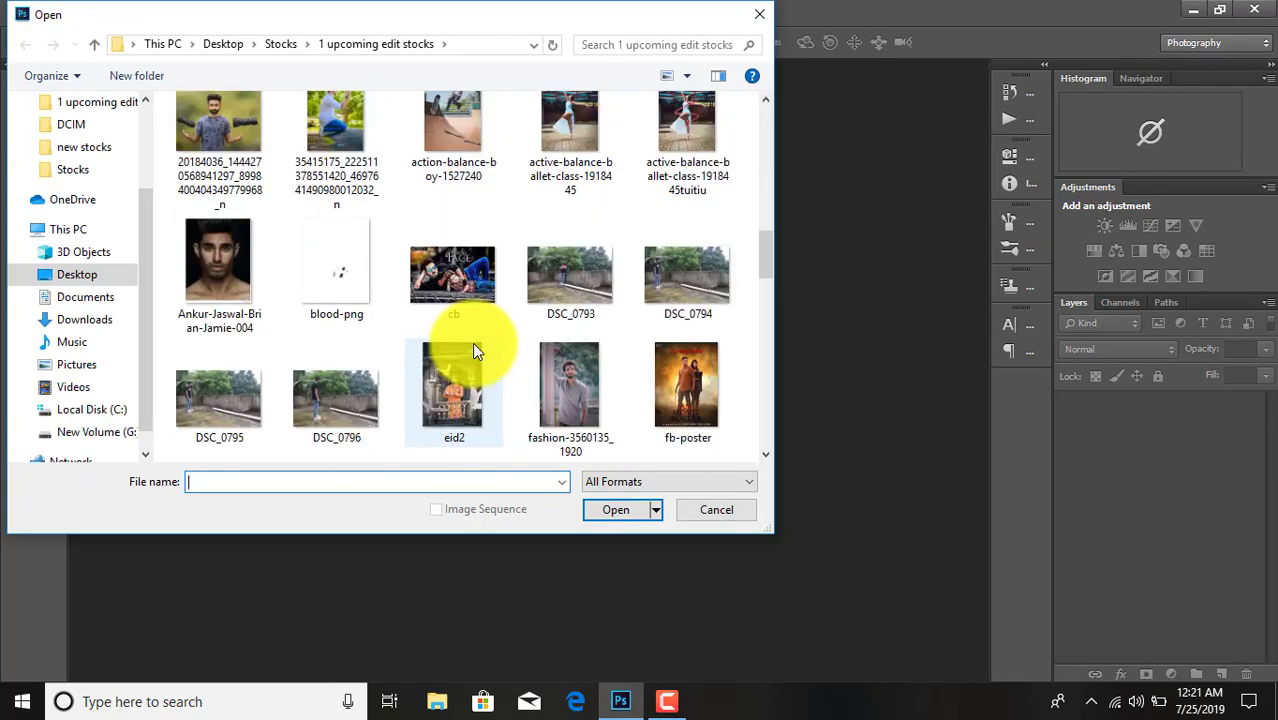
{"action": "scroll", "coordinate": [472, 342], "scroll_direction": "down", "scroll_amount": 2}
{"action": "scroll", "coordinate": [472, 342], "scroll_direction": "down", "scroll_amount": 1}
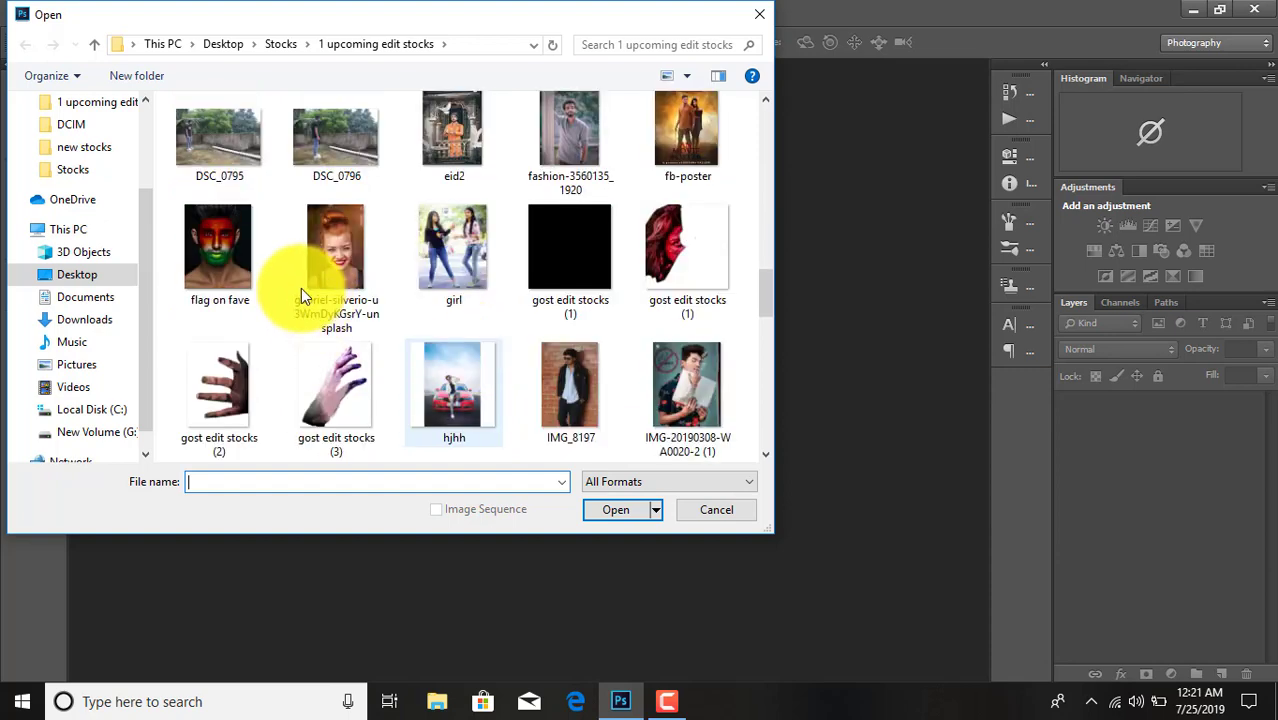
{"action": "double_click", "coordinate": [329, 254]}
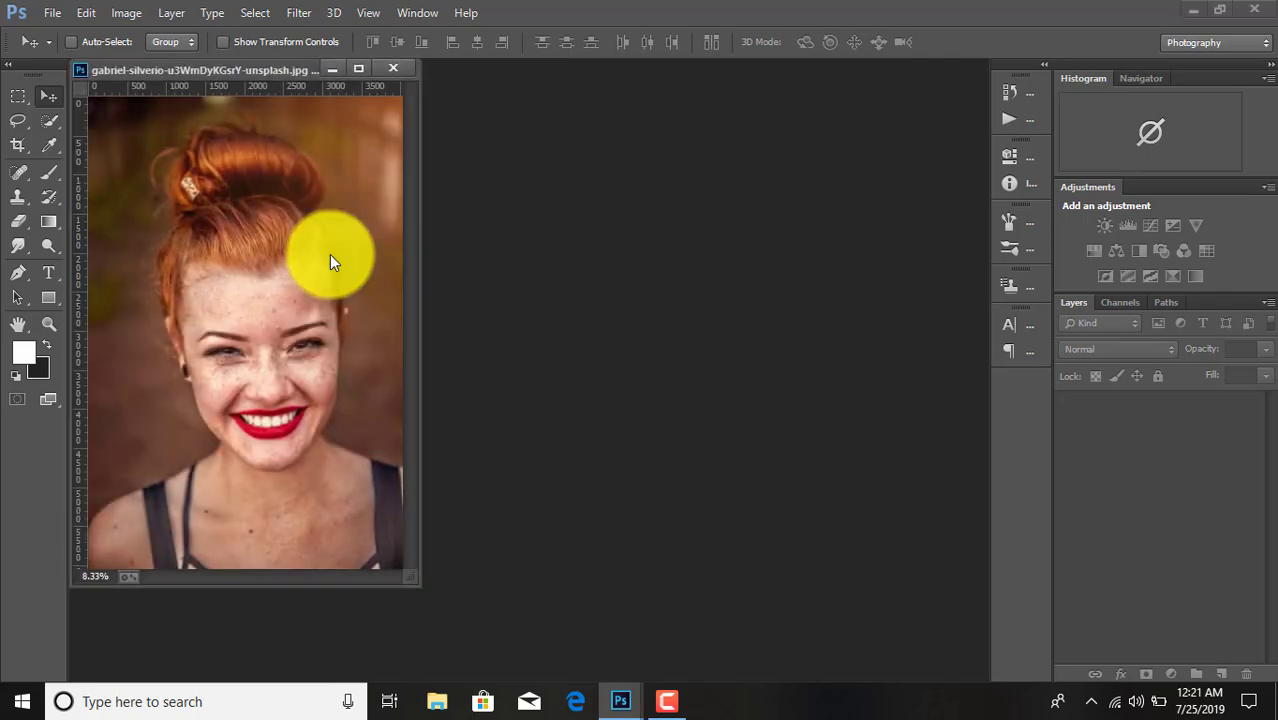
Dock the portrait, unlock the Background into Layer 0, and duplicate it as Layer 0 copy
{"action": "left_click_drag", "start_coordinate": [238, 72], "coordinate": [278, 71]}
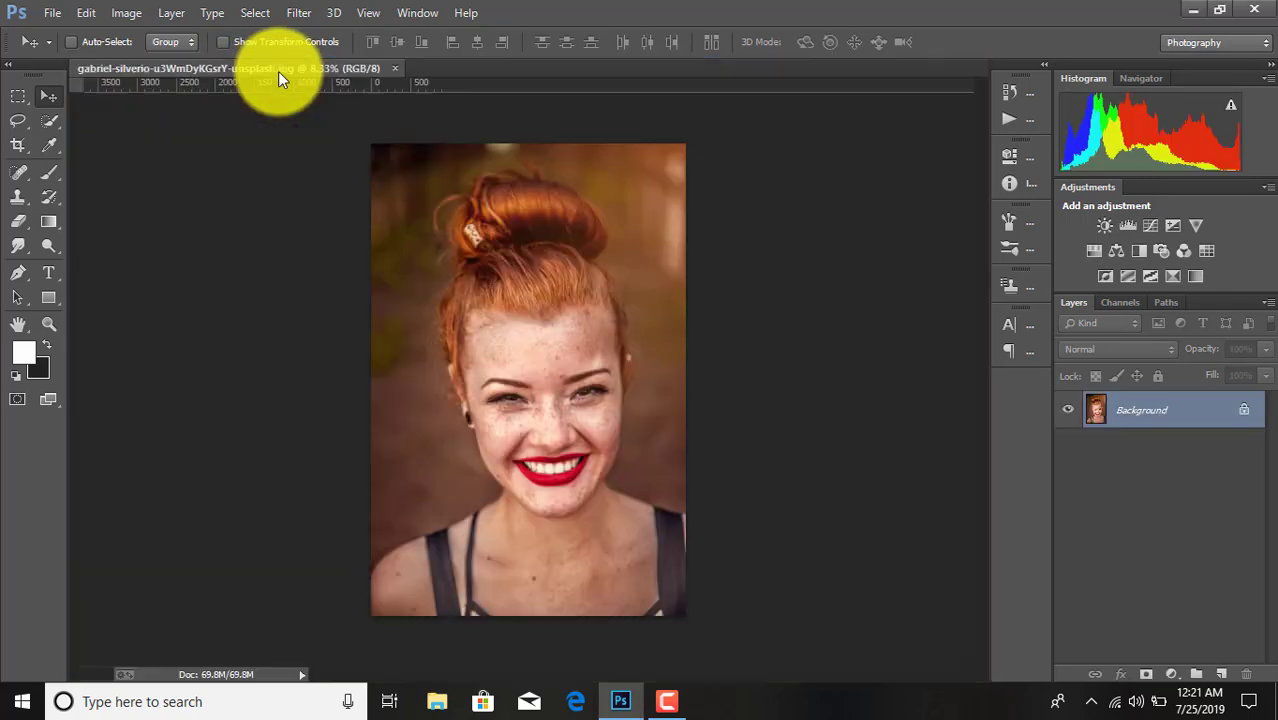
{"action": "left_click", "coordinate": [1245, 412]}
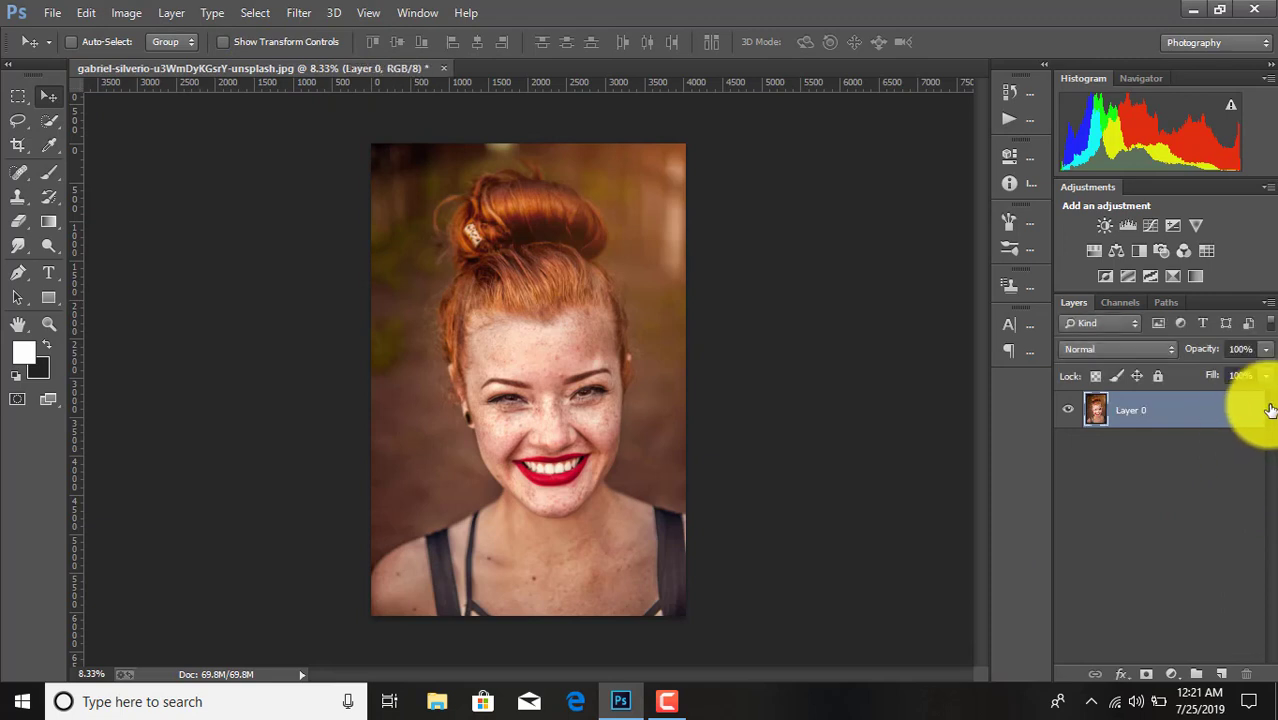
{"action": "left_click", "coordinate": [19, 170]}
{"action": "mouse_move", "coordinate": [1178, 408]}
{"action": "left_mouse_down"}
{"action": "mouse_move", "coordinate": [1222, 528]}
{"action": "mouse_move", "coordinate": [1221, 670]}
{"action": "left_mouse_up"}
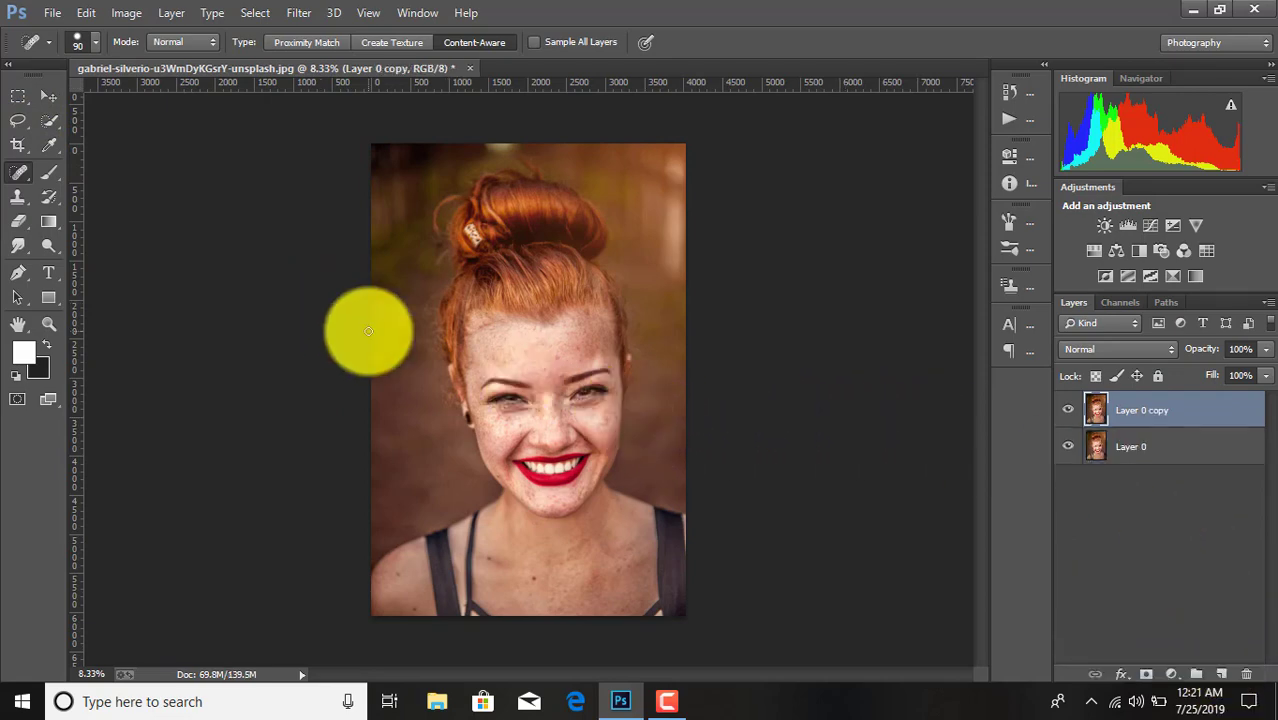
Spot-heal the freckles and blemishes across the forehead and above the left eyebrow
{"action": "scroll", "coordinate": [369, 331], "scroll_direction": "up", "scroll_amount": 1}
{"action": "scroll", "coordinate": [369, 331], "scroll_direction": "up", "scroll_amount": 1}
{"action": "scroll", "coordinate": [369, 332], "scroll_direction": "up", "scroll_amount": 2}
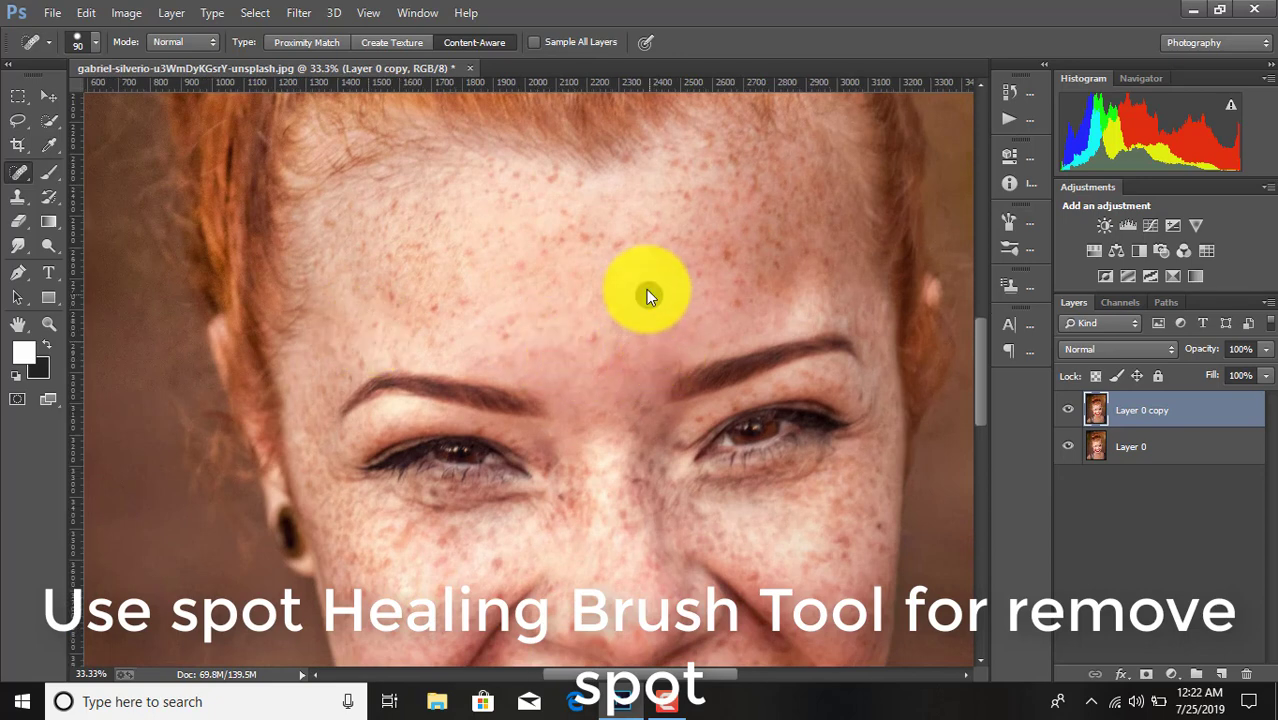
{"action": "left_click_drag", "start_coordinate": [731, 250], "coordinate": [735, 296]}
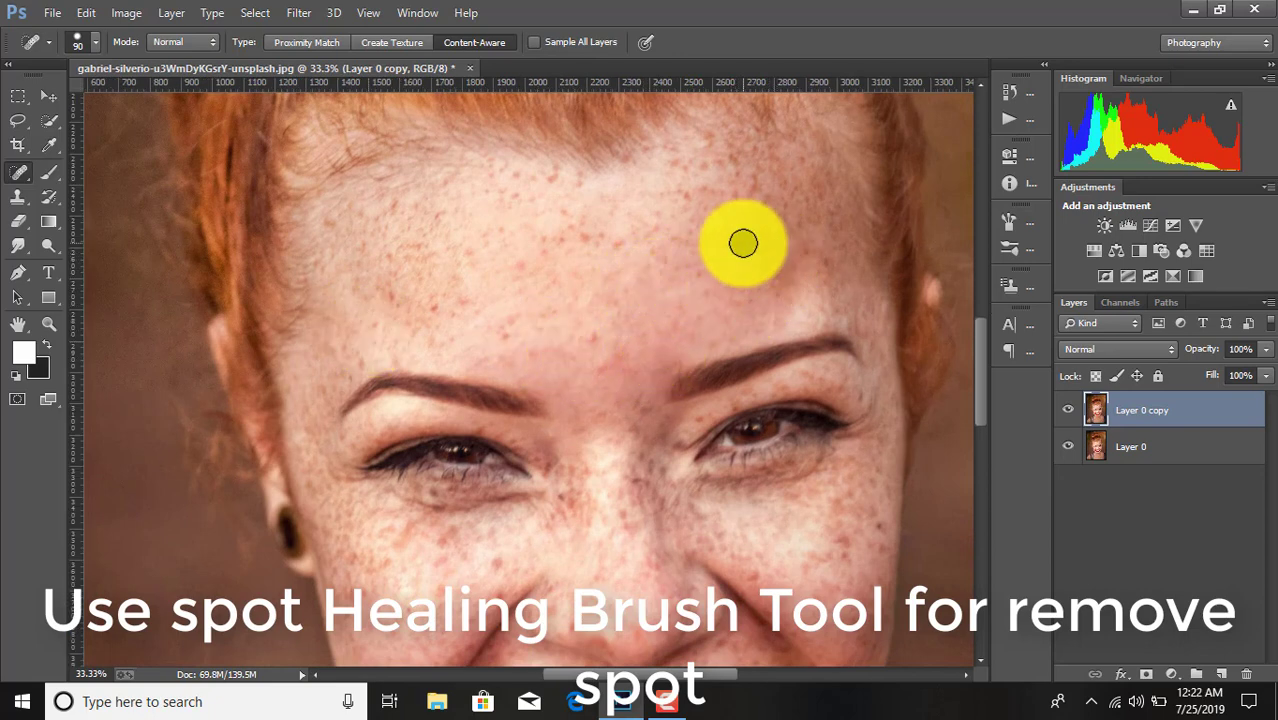
{"action": "left_click", "coordinate": [699, 177]}
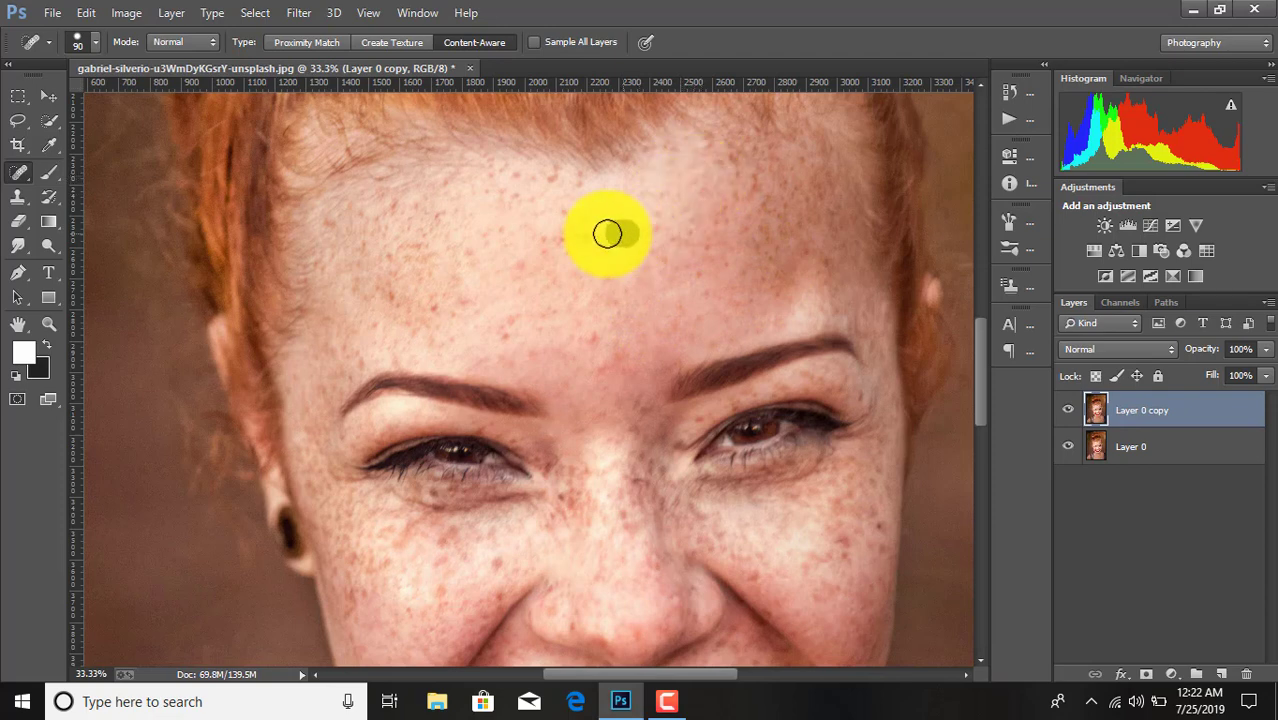
{"action": "left_click", "coordinate": [548, 187]}
{"action": "left_click_drag", "start_coordinate": [445, 263], "coordinate": [477, 257]}
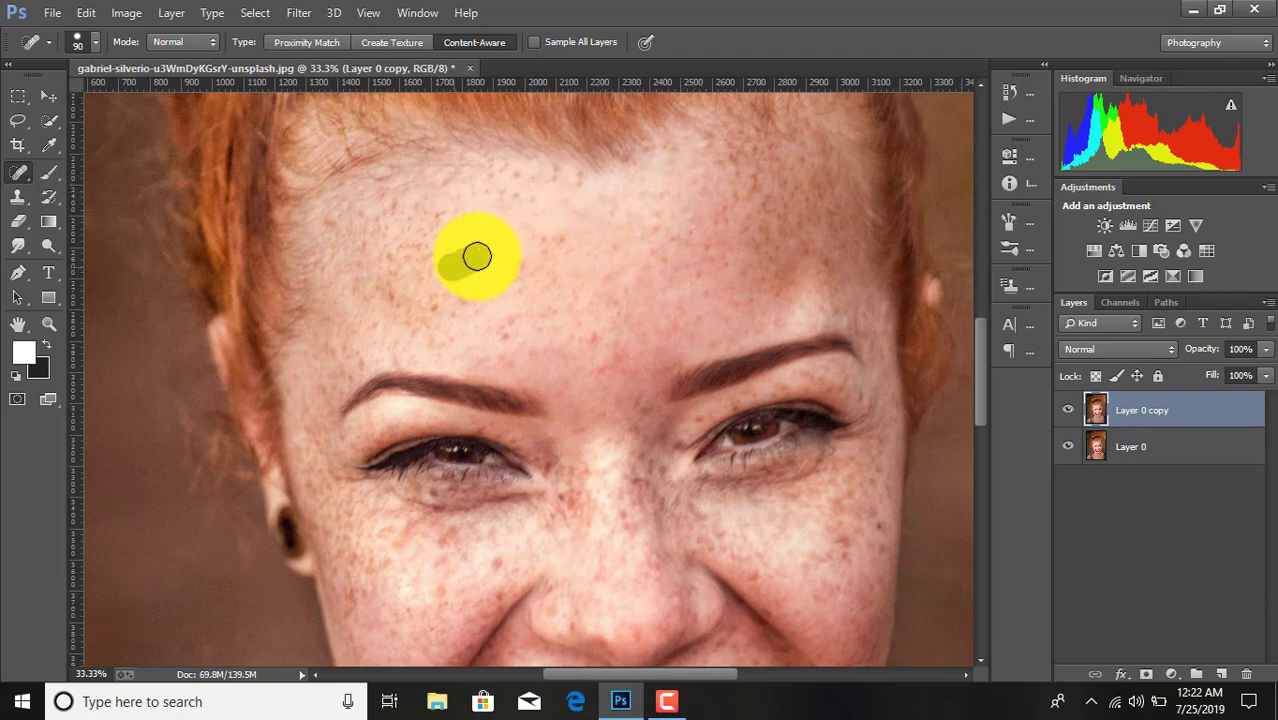
{"action": "left_click", "coordinate": [566, 260]}
{"action": "left_click", "coordinate": [536, 311]}
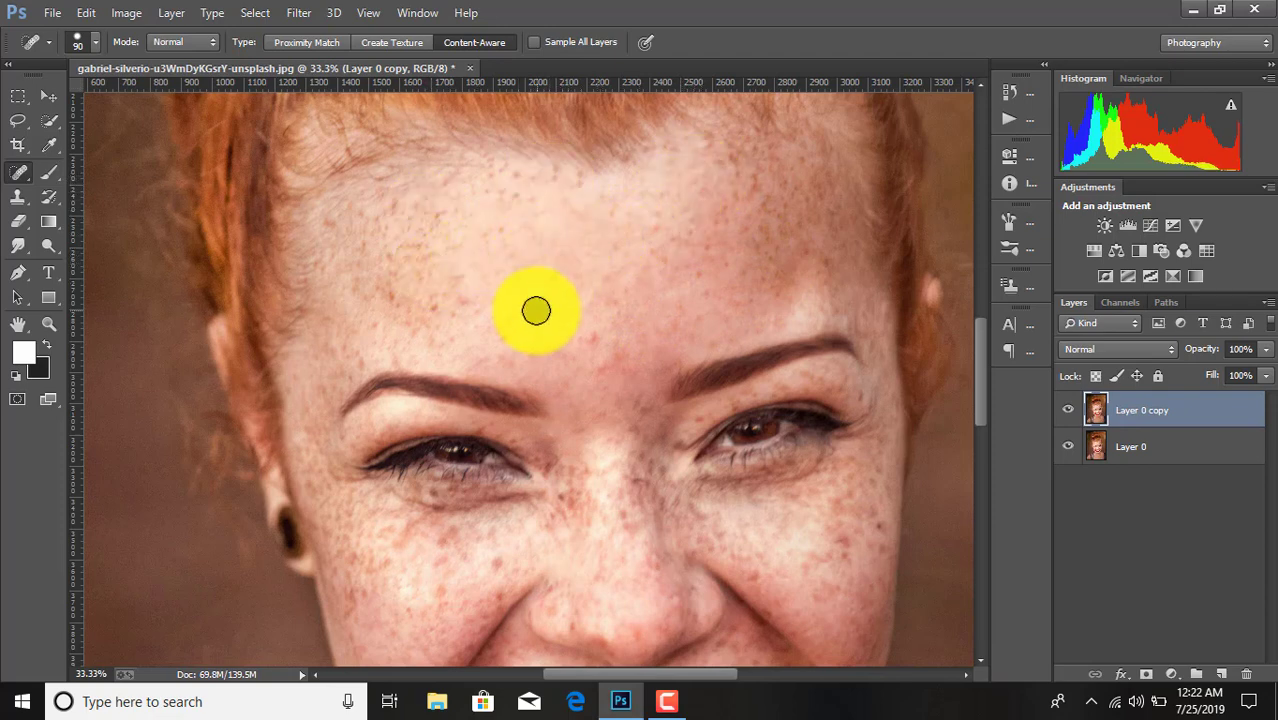
{"action": "left_click_drag", "start_coordinate": [598, 338], "coordinate": [513, 337]}
{"action": "left_click_drag", "start_coordinate": [422, 297], "coordinate": [456, 297]}
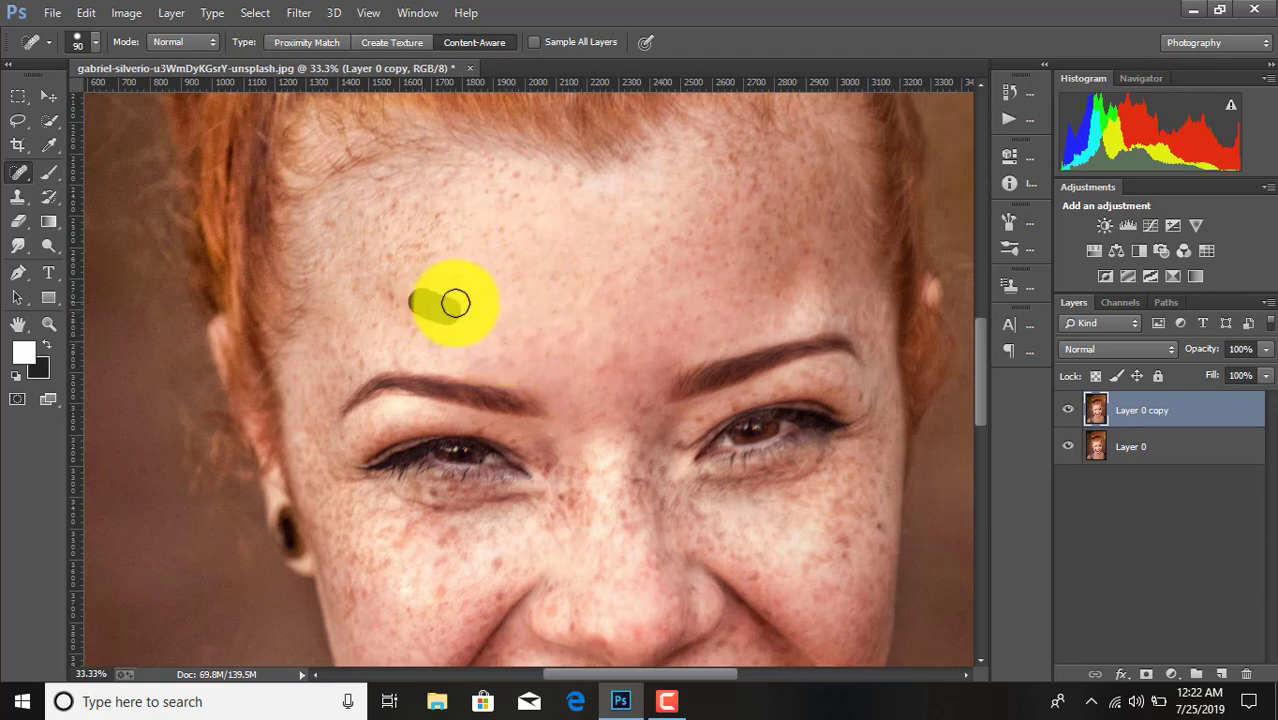
{"action": "left_click_drag", "start_coordinate": [523, 349], "coordinate": [599, 363]}
{"action": "mouse_move", "coordinate": [414, 297]}
{"action": "left_mouse_down"}
{"action": "mouse_move", "coordinate": [399, 294]}
{"action": "mouse_move", "coordinate": [427, 242]}
{"action": "left_mouse_up"}
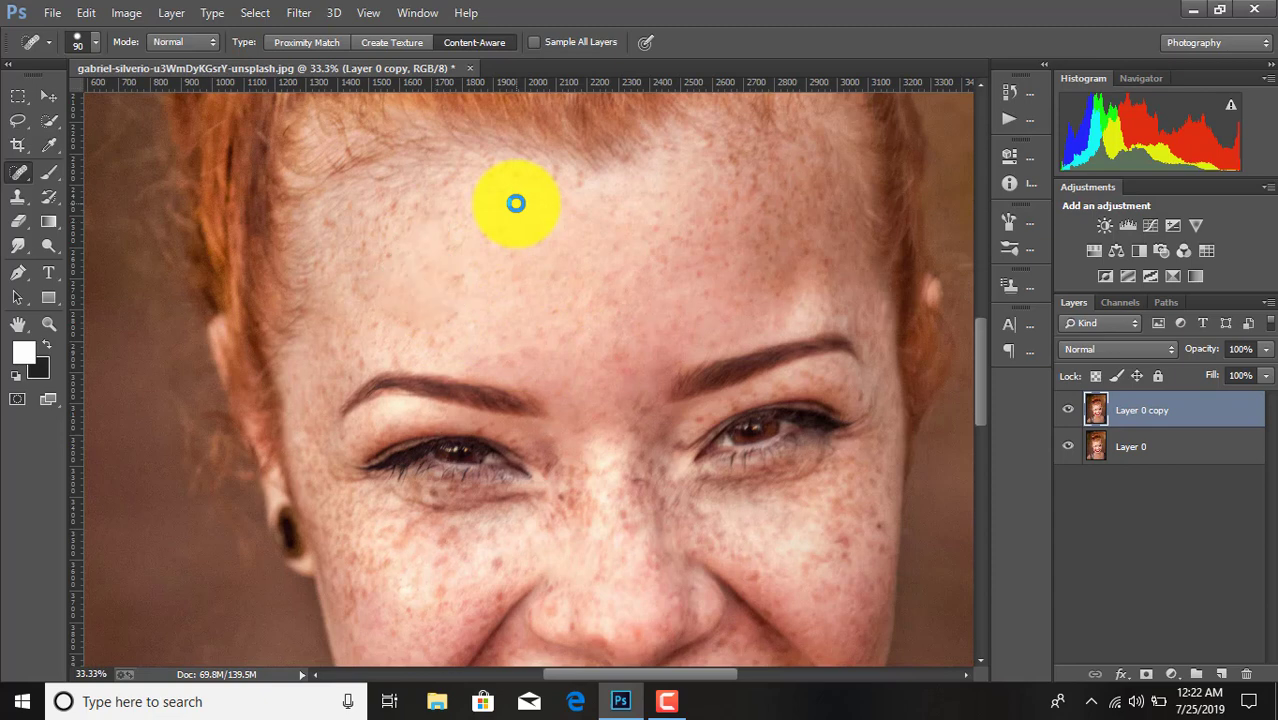
{"action": "left_click_drag", "start_coordinate": [474, 195], "coordinate": [408, 206]}
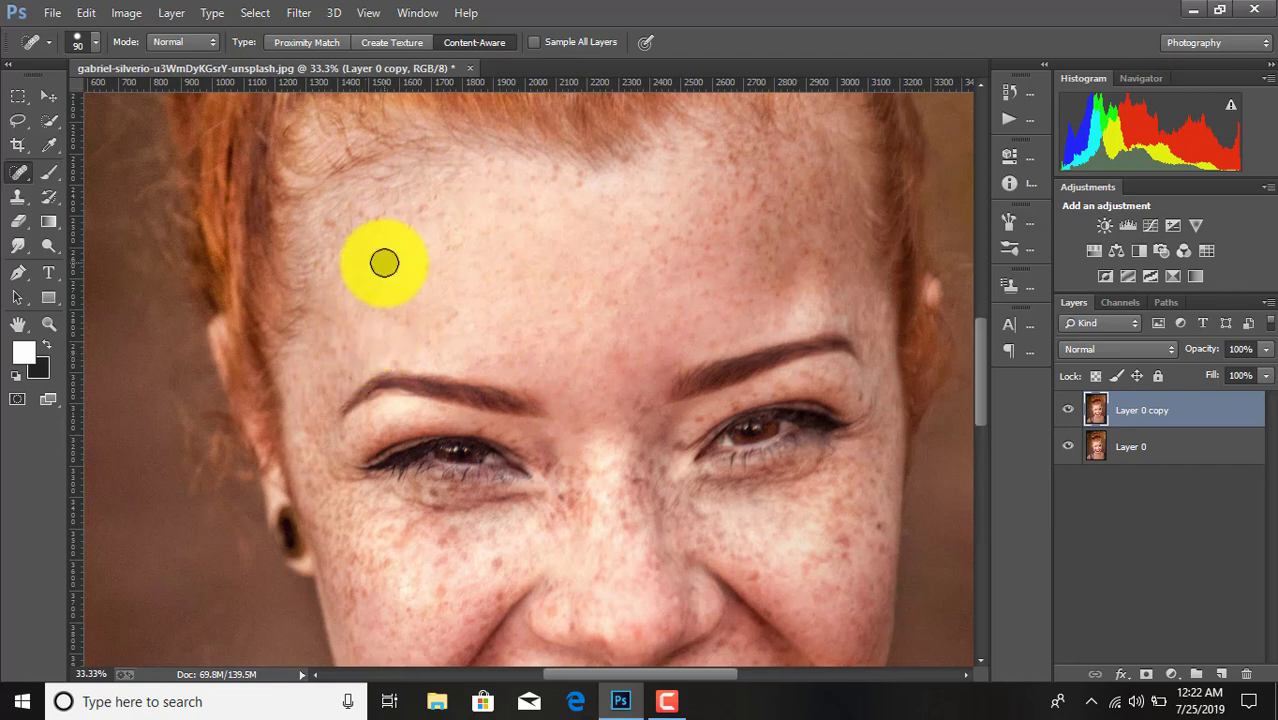
Spot-heal freckles on the left cheek and a spot on the nose bridge
{"action": "scroll", "coordinate": [349, 349], "scroll_direction": "down", "scroll_amount": 1}
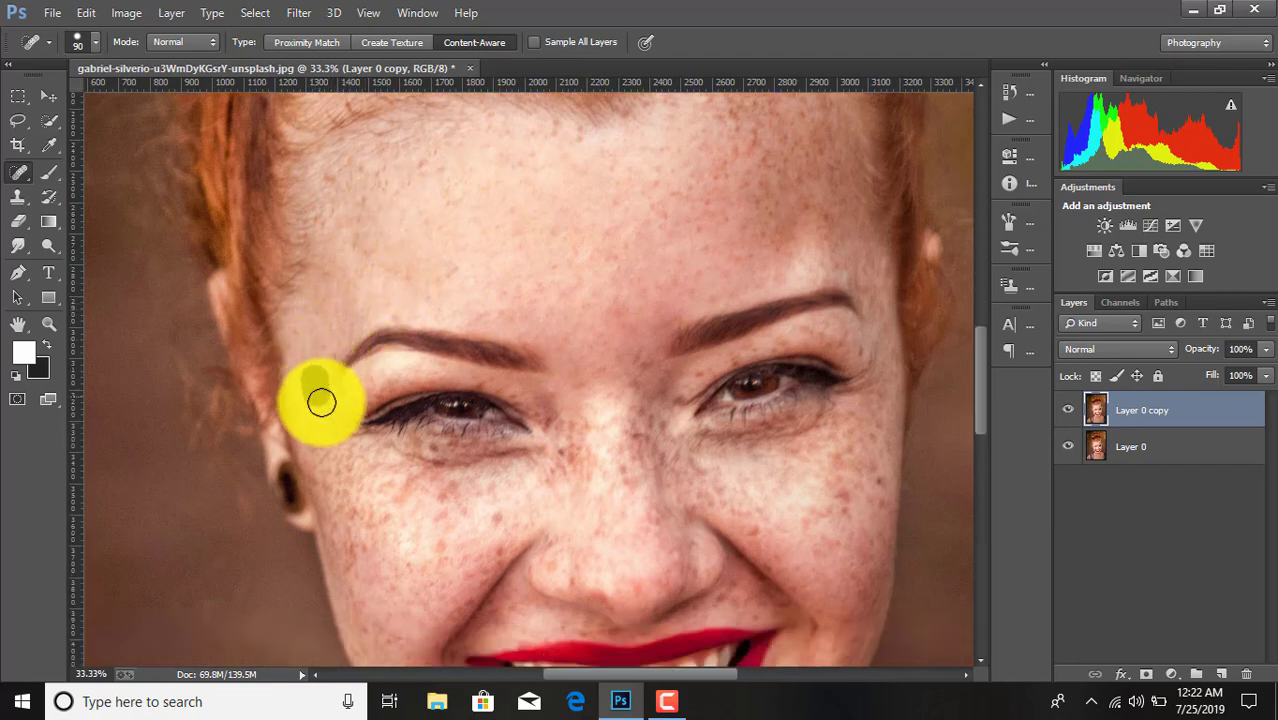
{"action": "left_click", "coordinate": [448, 490]}
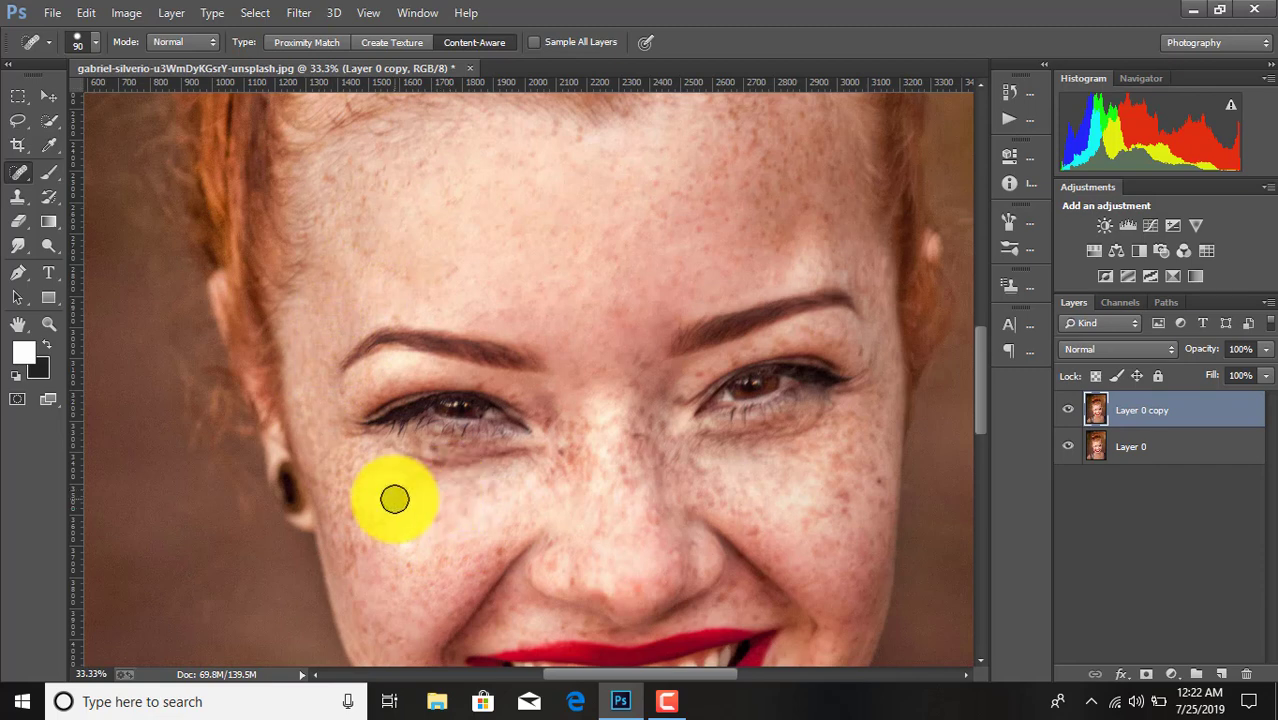
{"action": "left_click", "coordinate": [485, 499]}
{"action": "left_click", "coordinate": [1069, 410]}
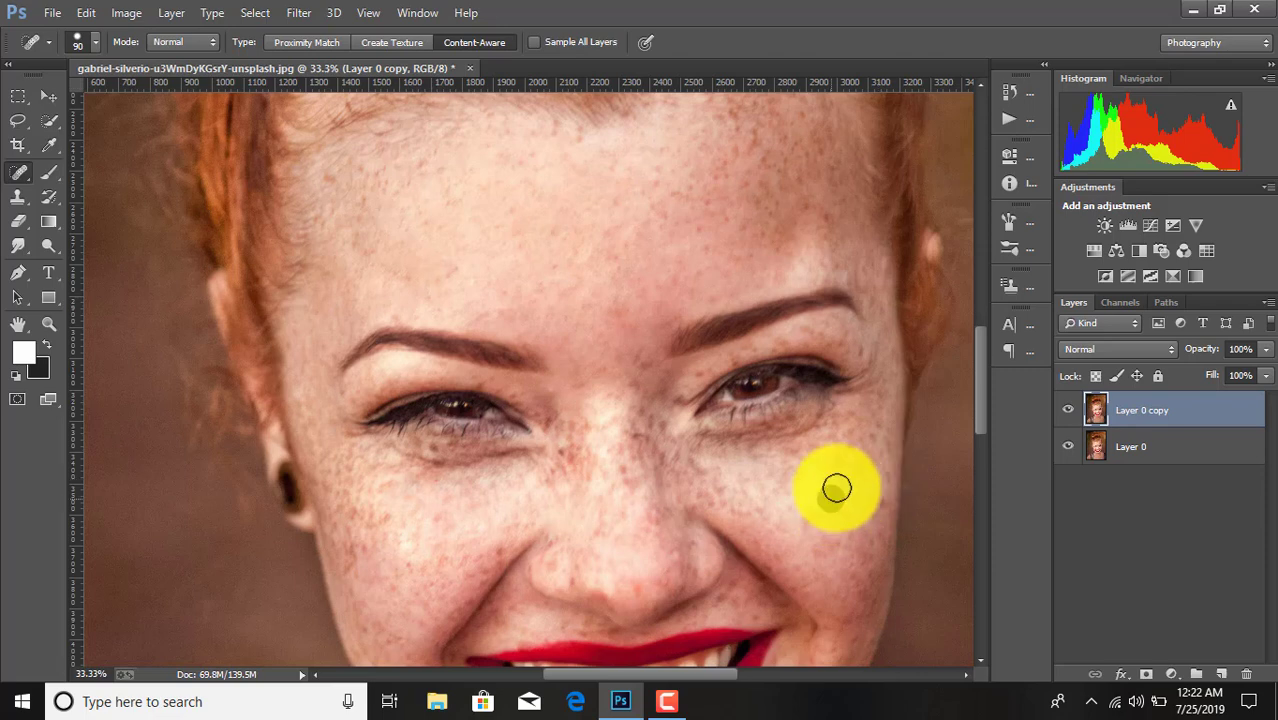
{"action": "scroll", "coordinate": [625, 409], "scroll_direction": "down", "scroll_amount": 1}
{"action": "scroll", "coordinate": [620, 436], "scroll_direction": "down", "scroll_amount": 2}
{"action": "scroll", "coordinate": [607, 442], "scroll_direction": "down", "scroll_amount": 2}
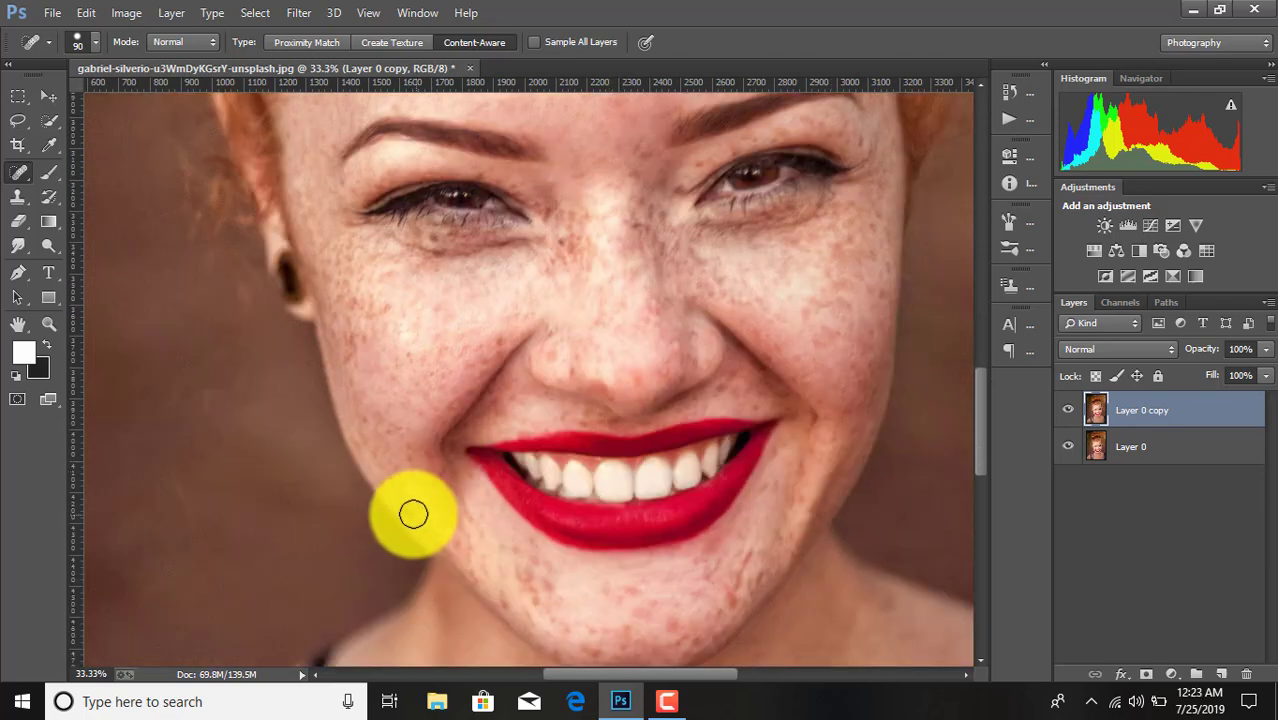
{"action": "scroll", "coordinate": [700, 582], "scroll_direction": "down", "scroll_amount": 1}
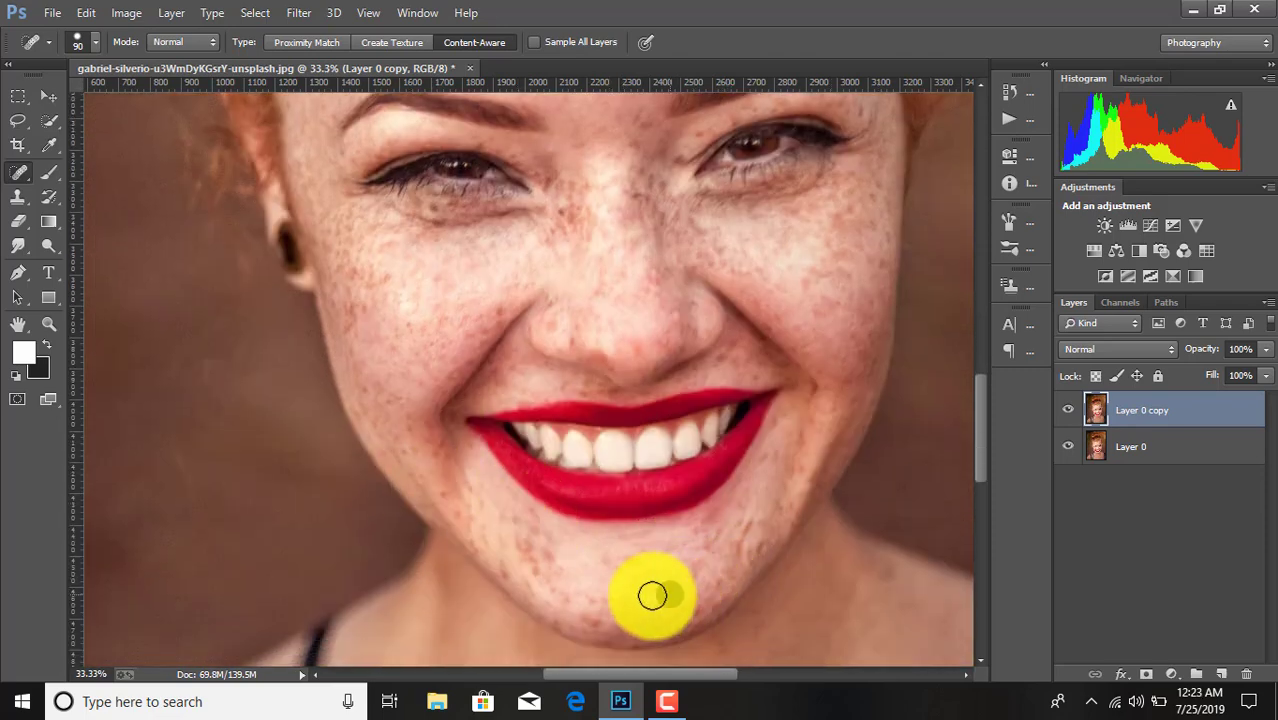
{"action": "left_click", "coordinate": [639, 203]}
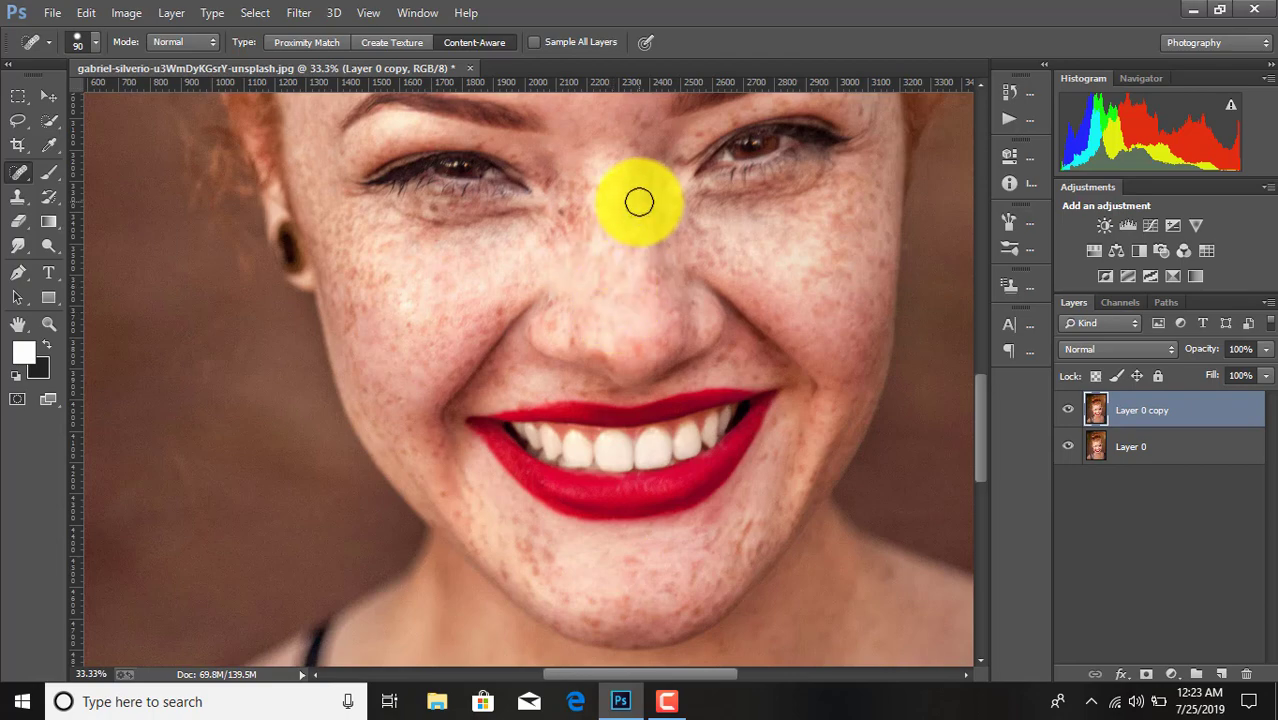
{"action": "scroll", "coordinate": [639, 203], "scroll_direction": "down", "scroll_amount": 1}
{"action": "scroll", "coordinate": [622, 205], "scroll_direction": "down", "scroll_amount": 1}
{"action": "scroll", "coordinate": [813, 385], "scroll_direction": "down", "scroll_amount": 1}
{"action": "scroll", "coordinate": [622, 371], "scroll_direction": "down", "scroll_amount": 1}
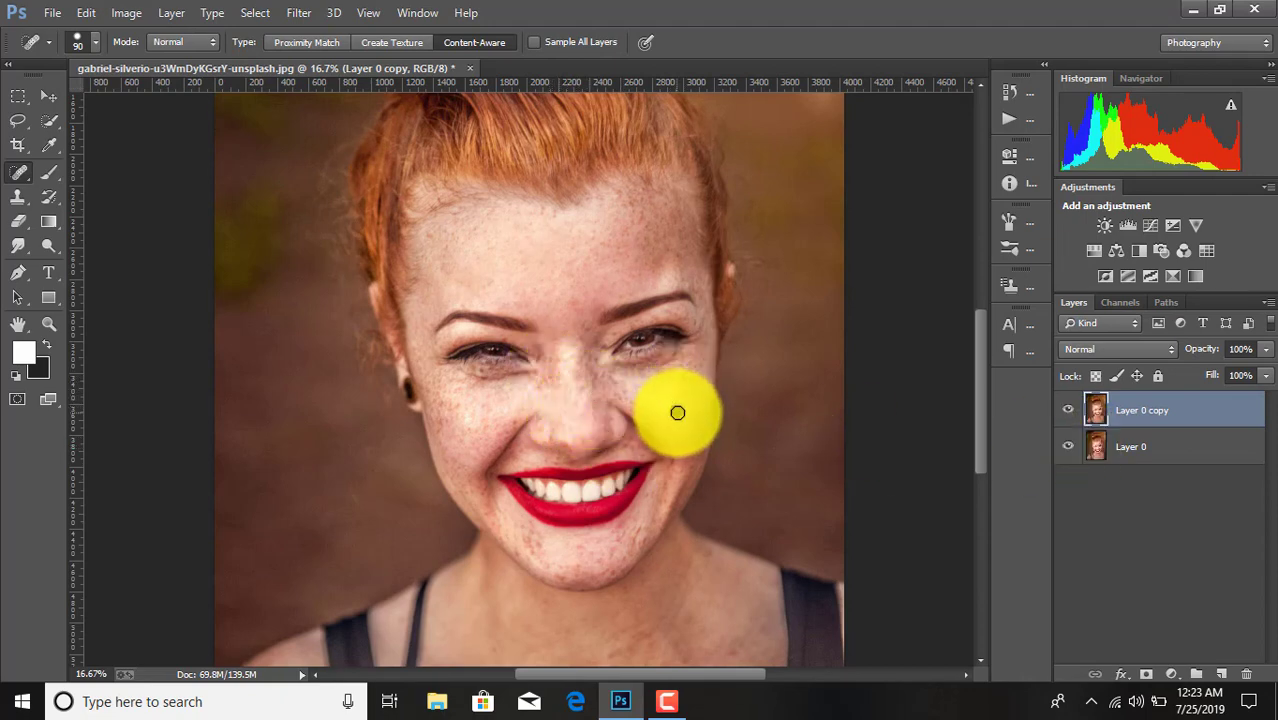
{"action": "left_click", "coordinate": [447, 422]}
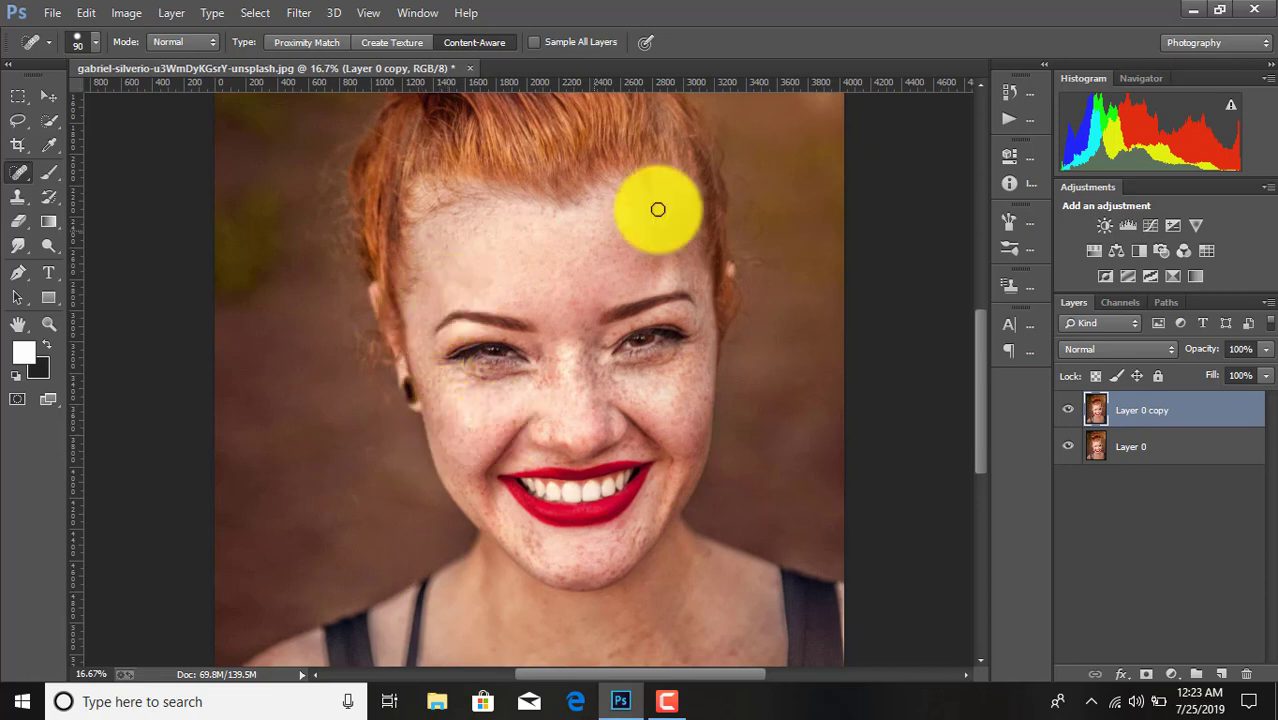
Heal the remaining spots along the upper nose bridge
{"action": "scroll", "coordinate": [602, 272], "scroll_direction": "up", "scroll_amount": 2}
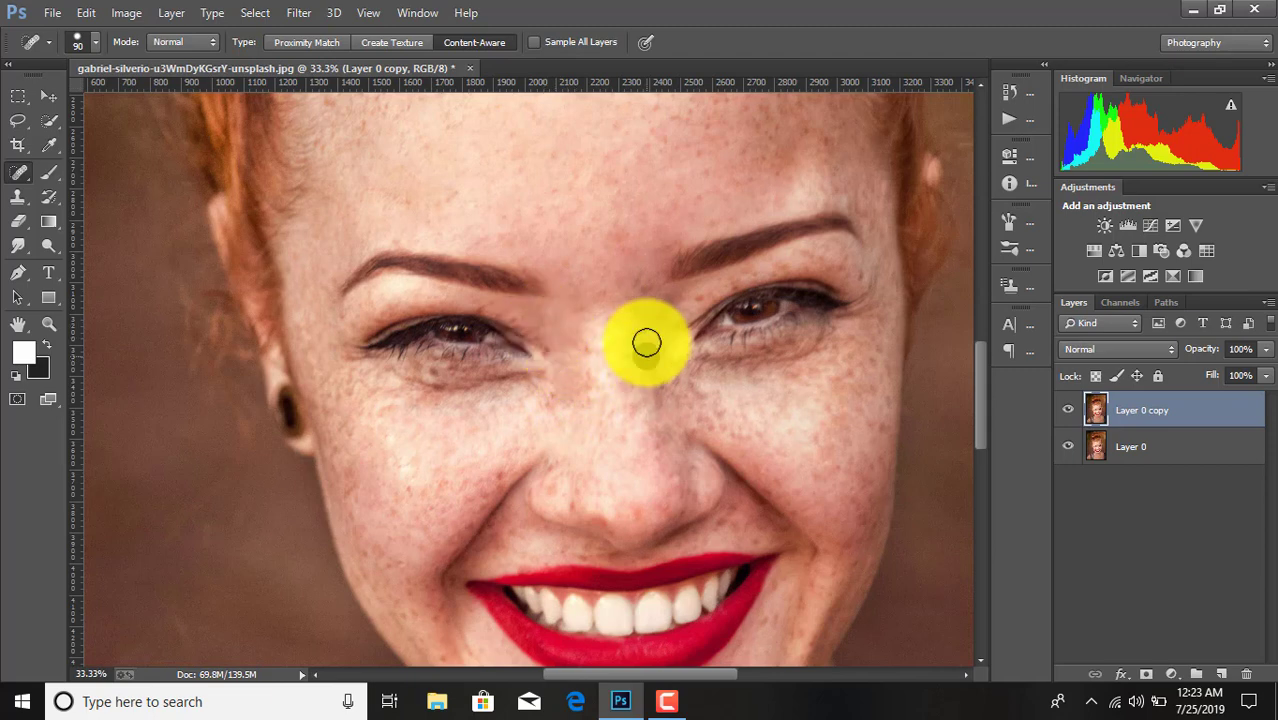
{"action": "left_click_drag", "start_coordinate": [657, 368], "coordinate": [664, 380]}
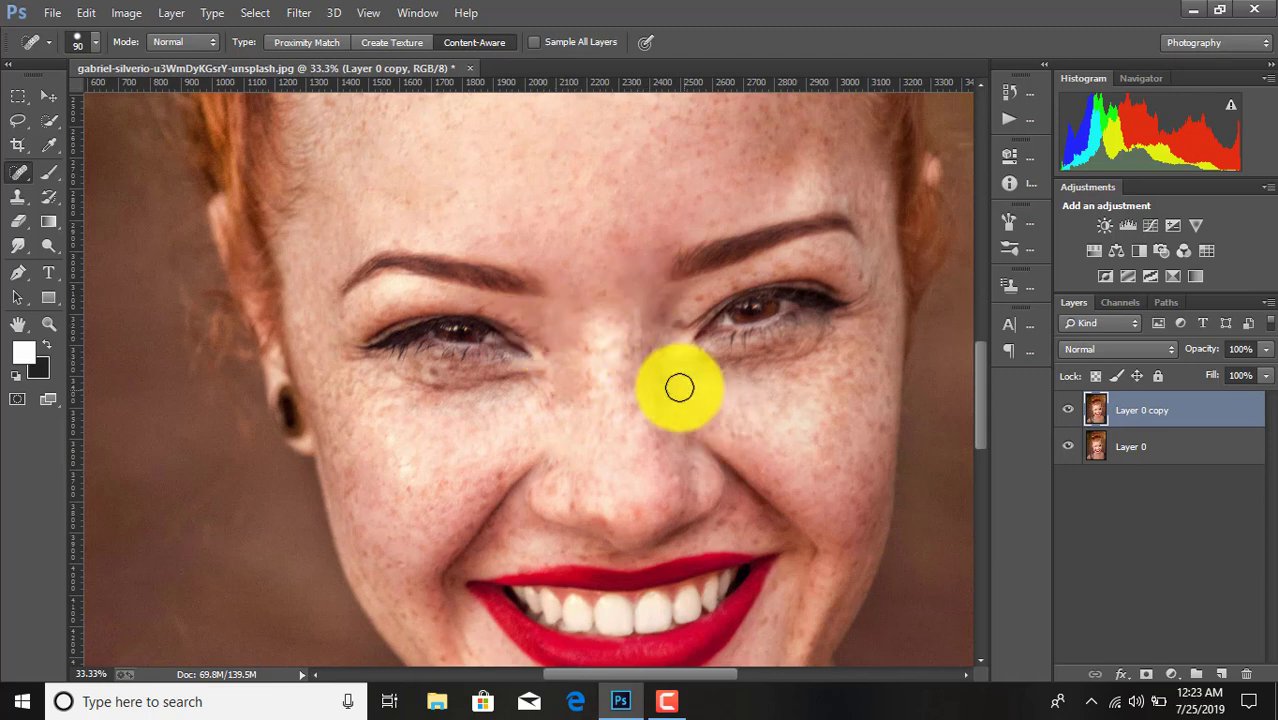
{"action": "left_click", "coordinate": [659, 360]}
{"action": "scroll", "coordinate": [434, 484], "scroll_direction": "up", "scroll_amount": 2}
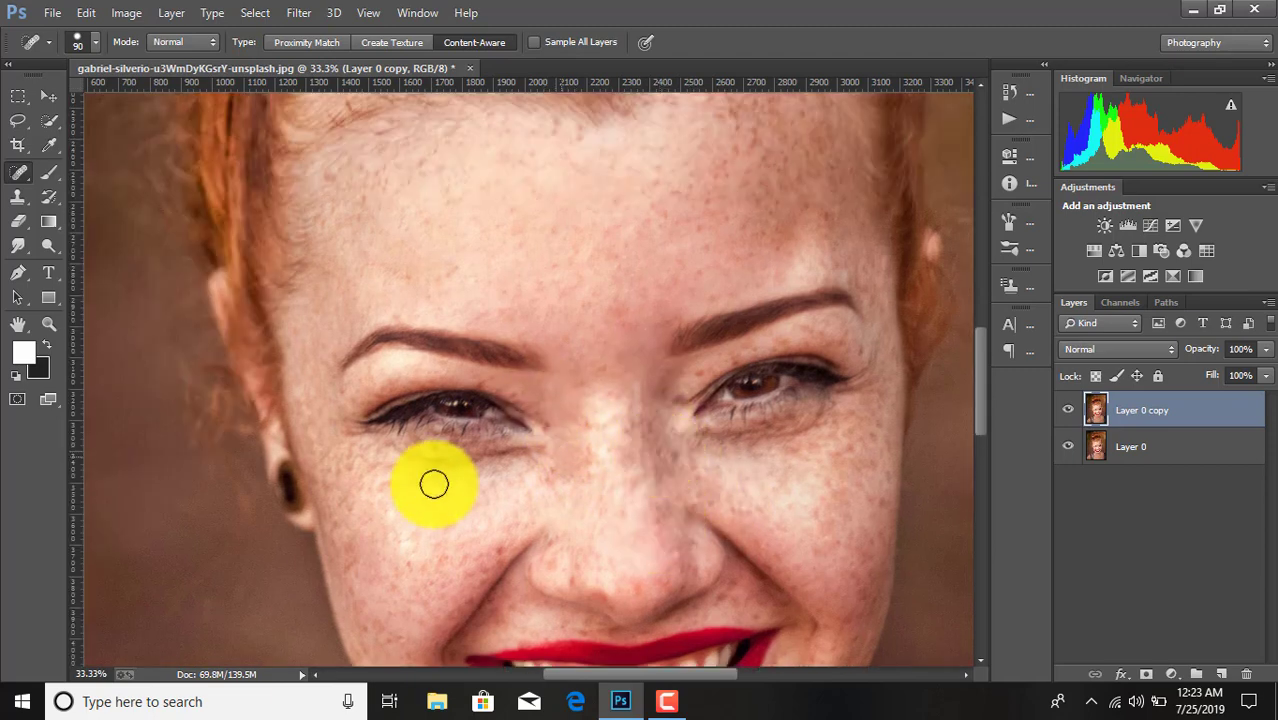
{"action": "scroll", "coordinate": [436, 467], "scroll_direction": "up", "scroll_amount": 1}
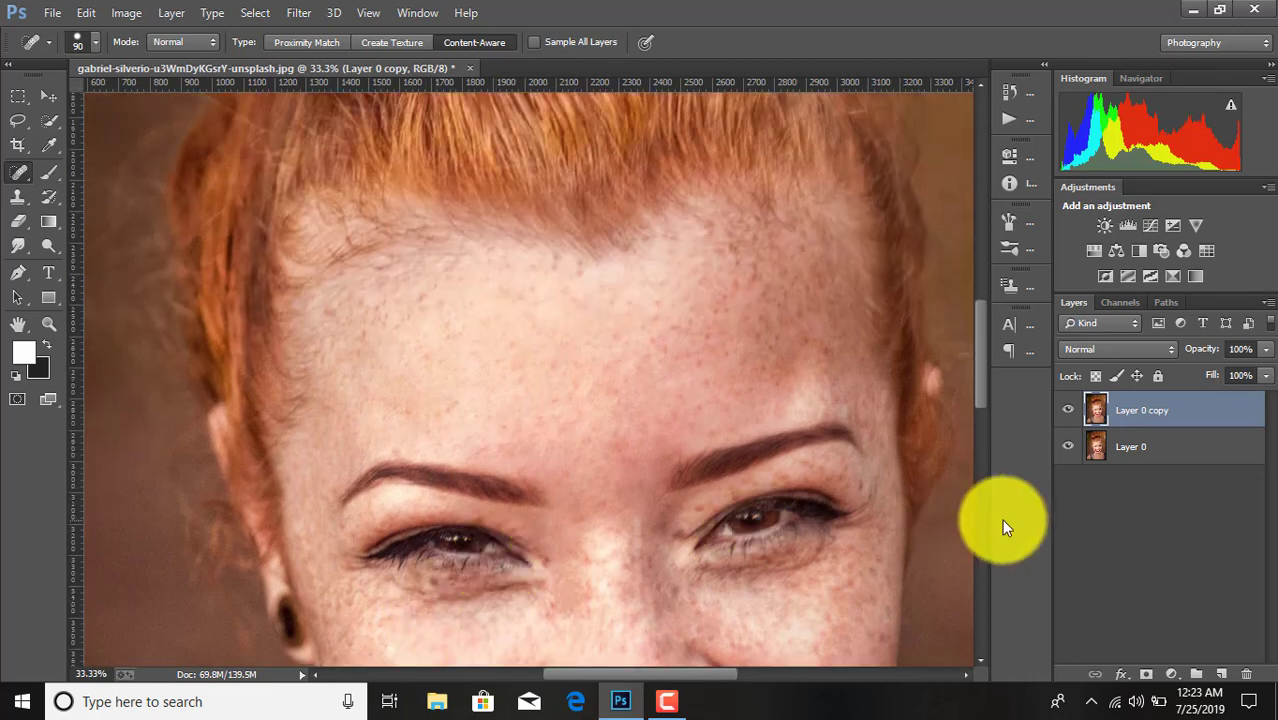
{"action": "scroll", "coordinate": [428, 300], "scroll_direction": "up", "scroll_amount": 3}
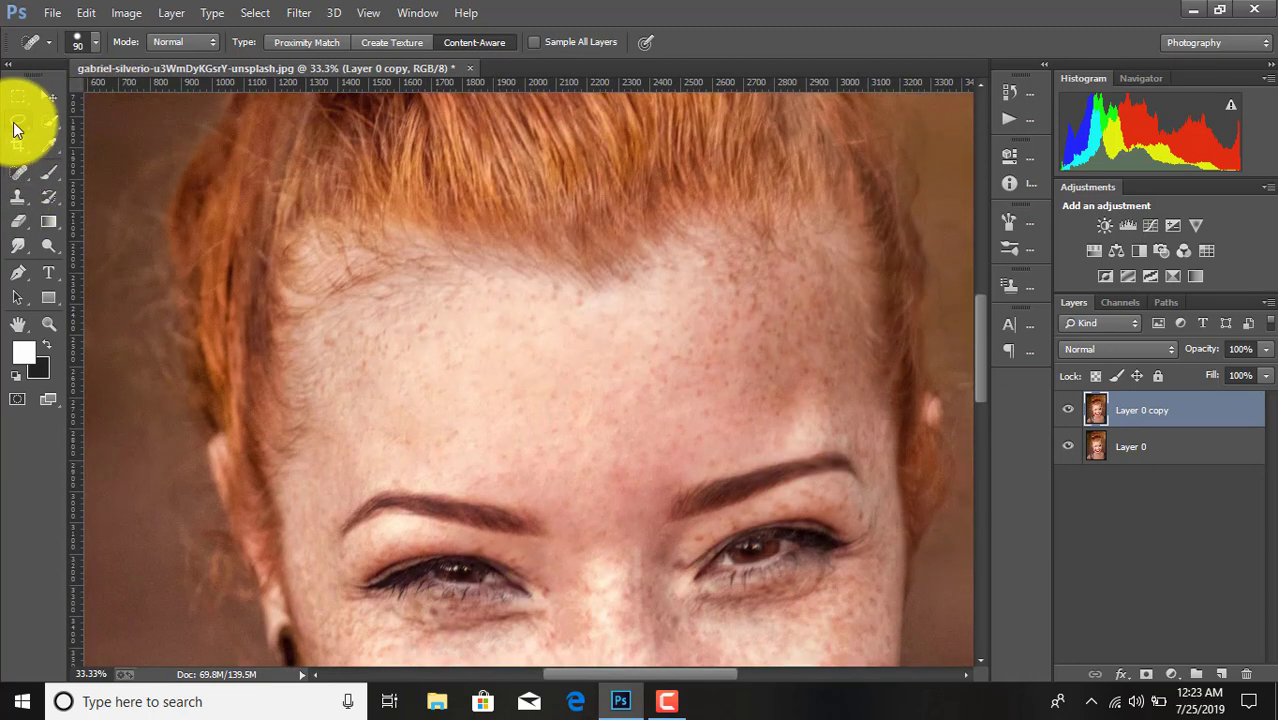
Lasso the forehead skin and copy it onto new Layer 1, then reselect Layer 0 copy
{"action": "left_click", "coordinate": [16, 124]}
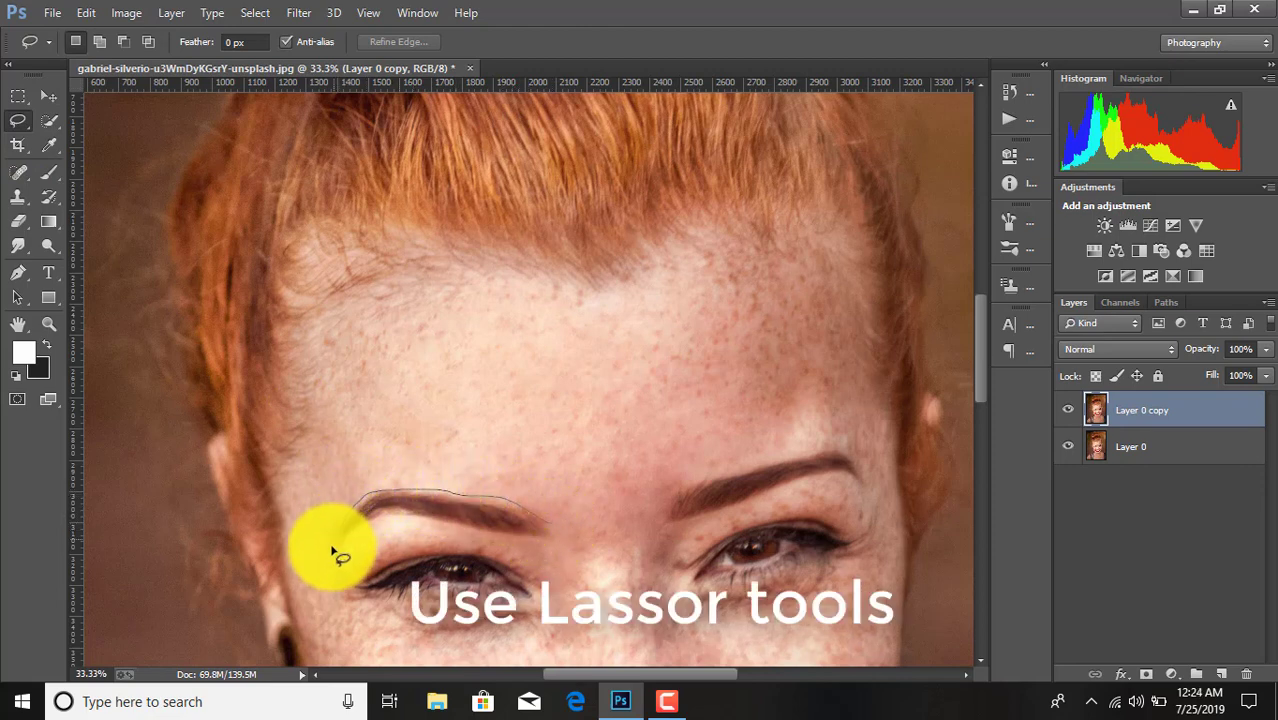
{"action": "mouse_move", "coordinate": [333, 552]}
{"action": "left_mouse_down"}
{"action": "mouse_move", "coordinate": [282, 475]}
{"action": "mouse_move", "coordinate": [297, 293]}
{"action": "mouse_move", "coordinate": [340, 257]}
{"action": "mouse_move", "coordinate": [607, 288]}
{"action": "mouse_move", "coordinate": [699, 214]}
{"action": "mouse_move", "coordinate": [750, 217]}
{"action": "mouse_move", "coordinate": [862, 302]}
{"action": "mouse_move", "coordinate": [888, 430]}
{"action": "left_mouse_up"}
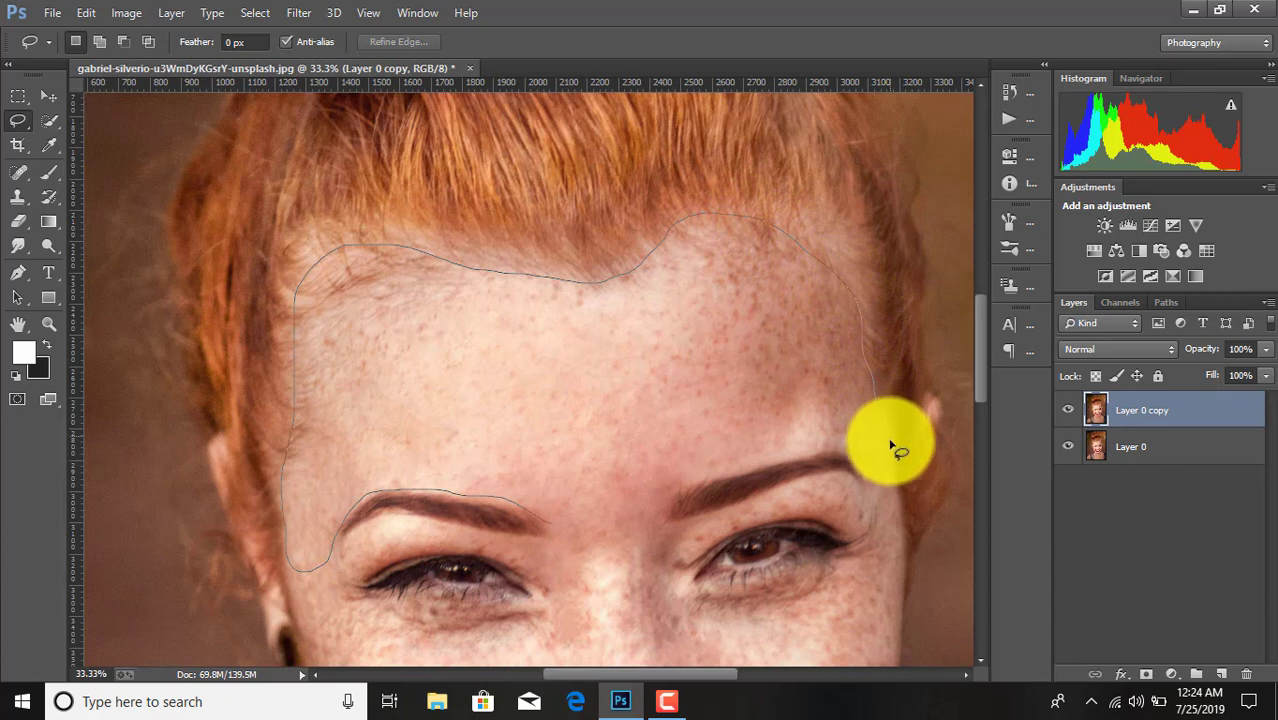
{"action": "left_click_drag", "start_coordinate": [897, 518], "coordinate": [866, 484]}
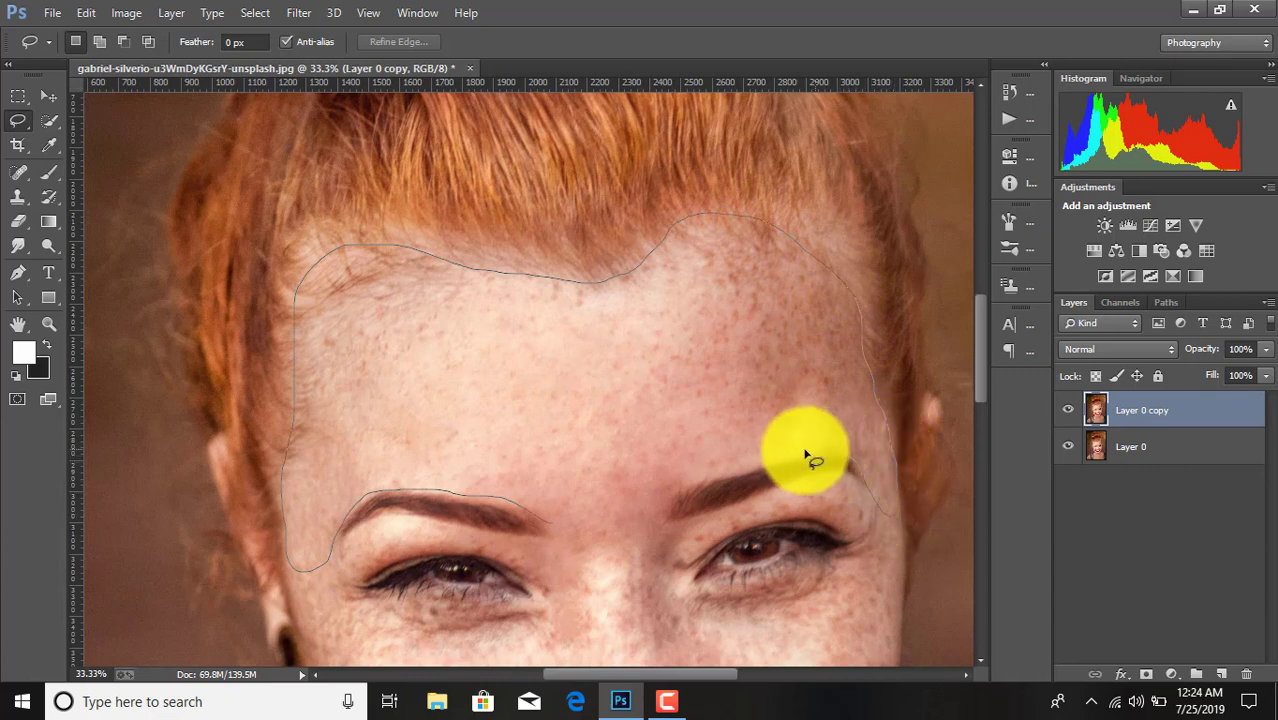
{"action": "mouse_move", "coordinate": [806, 455]}
{"action": "left_mouse_down"}
{"action": "mouse_move", "coordinate": [596, 525]}
{"action": "mouse_move", "coordinate": [530, 524]}
{"action": "mouse_move", "coordinate": [579, 508]}
{"action": "left_mouse_up"}
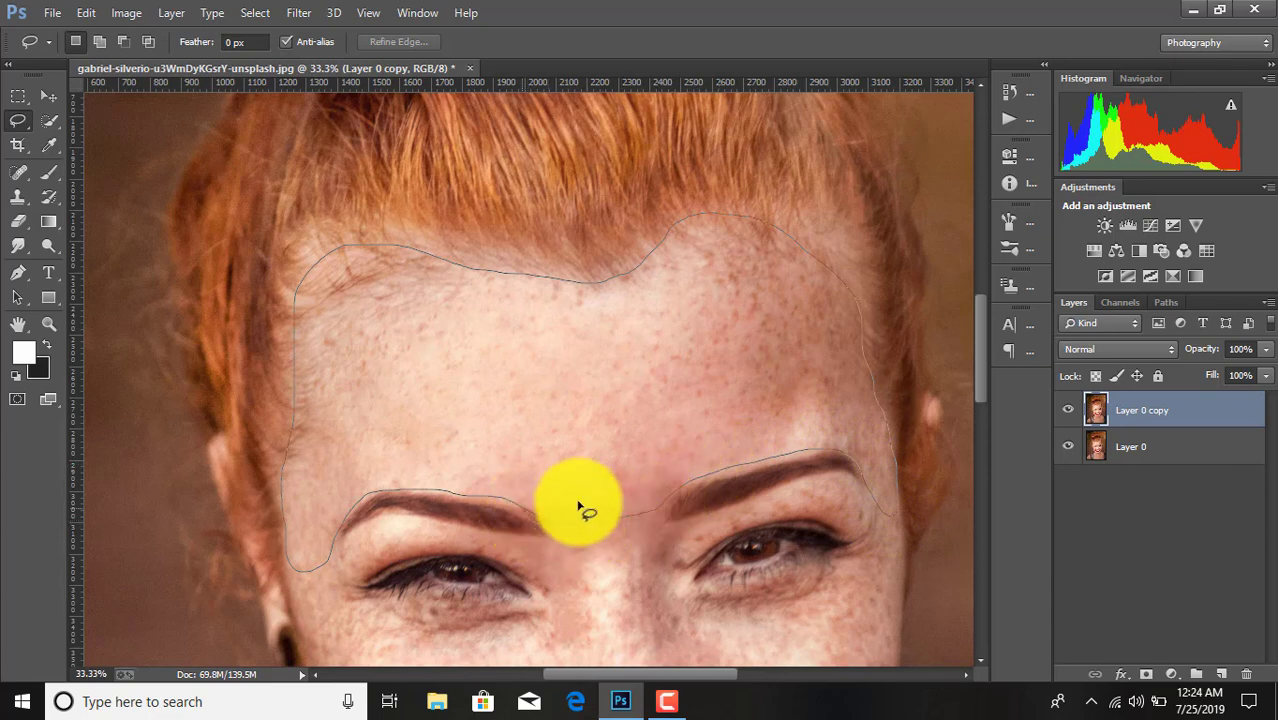
{"action": "right_click", "coordinate": [583, 457]}
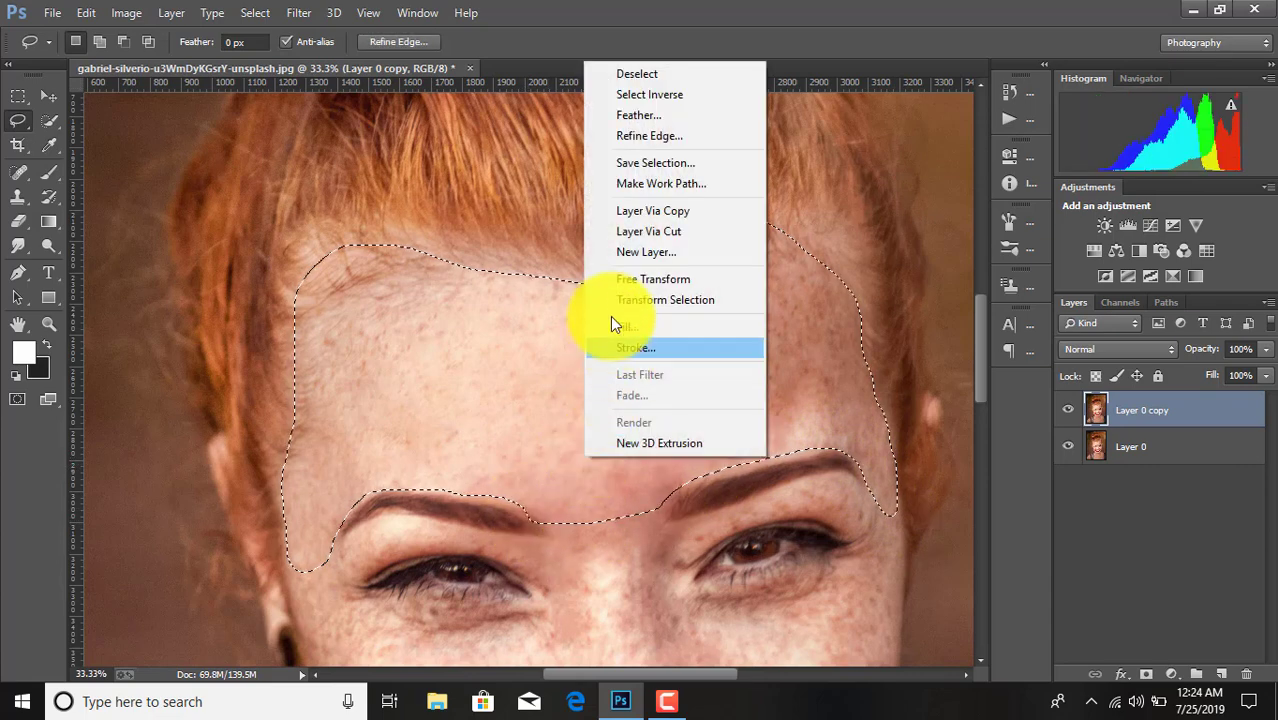
{"action": "left_click", "coordinate": [659, 212]}
{"action": "left_click", "coordinate": [1137, 459]}
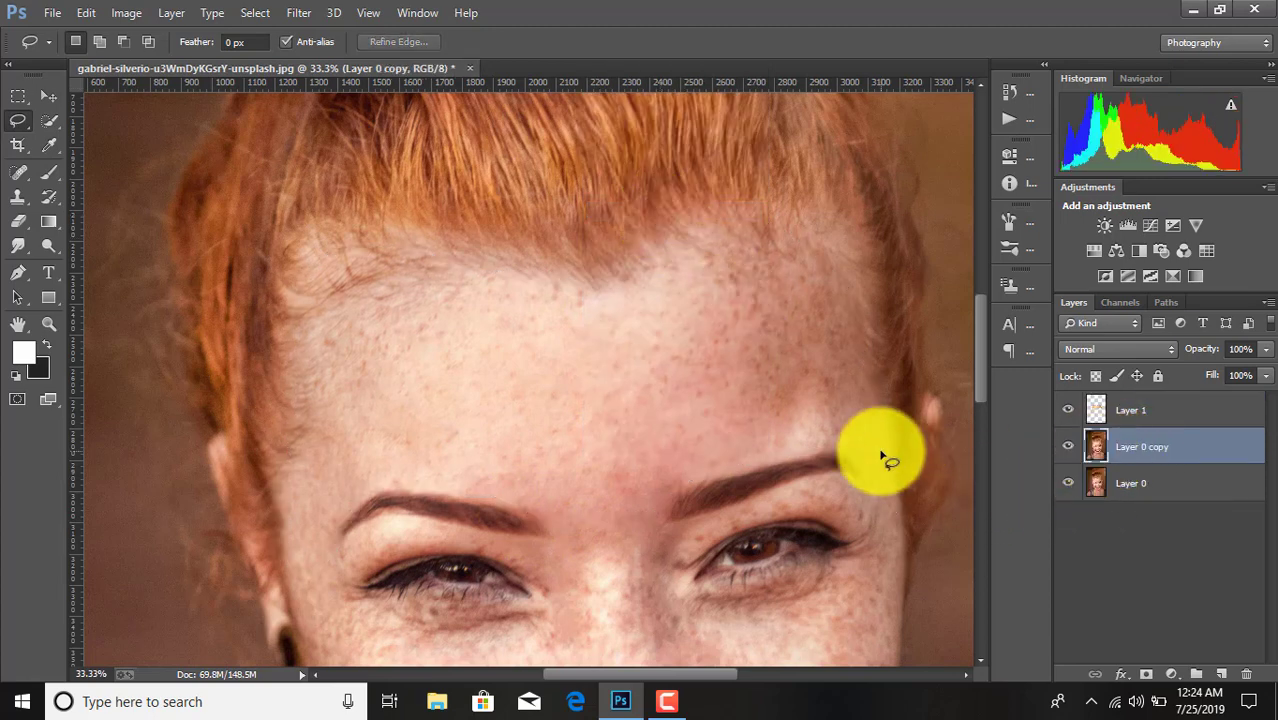
{"action": "scroll", "coordinate": [886, 452], "scroll_direction": "down", "scroll_amount": 3}
Lasso the right cheek below the eye and copy it onto new Layer 2 with Layer Via Copy
{"action": "scroll", "coordinate": [887, 457], "scroll_direction": "down", "scroll_amount": 3}
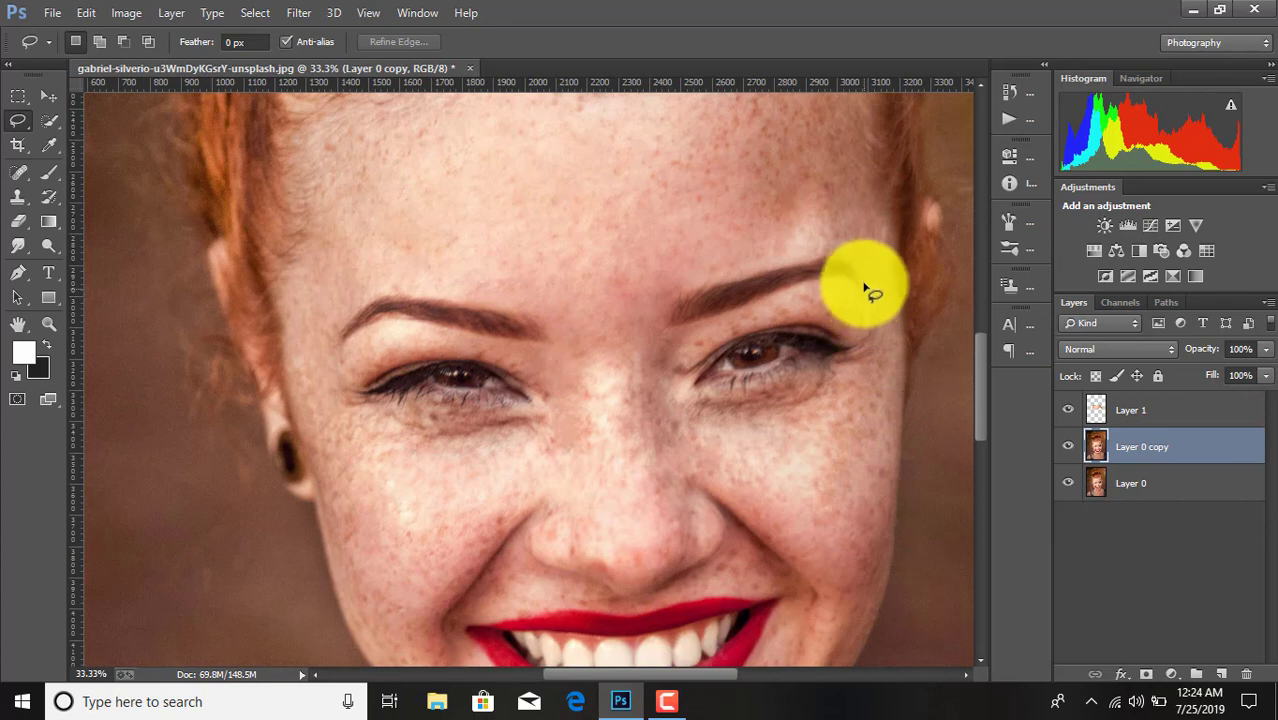
{"action": "left_click_drag", "start_coordinate": [899, 289], "coordinate": [899, 318]}
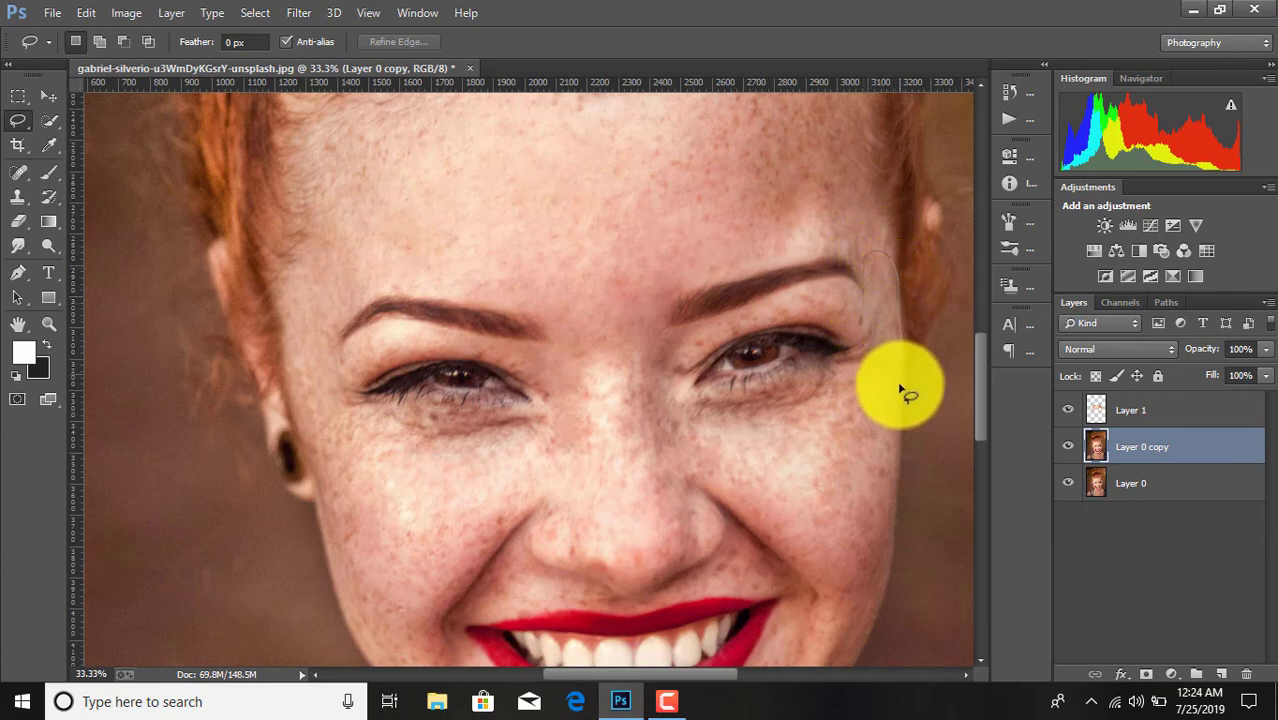
{"action": "mouse_move", "coordinate": [898, 458]}
{"action": "left_mouse_down"}
{"action": "mouse_move", "coordinate": [879, 614]}
{"action": "mouse_move", "coordinate": [836, 608]}
{"action": "mouse_move", "coordinate": [807, 585]}
{"action": "mouse_move", "coordinate": [663, 440]}
{"action": "mouse_move", "coordinate": [727, 414]}
{"action": "mouse_move", "coordinate": [776, 414]}
{"action": "mouse_move", "coordinate": [838, 377]}
{"action": "mouse_move", "coordinate": [857, 357]}
{"action": "mouse_move", "coordinate": [862, 288]}
{"action": "left_mouse_up"}
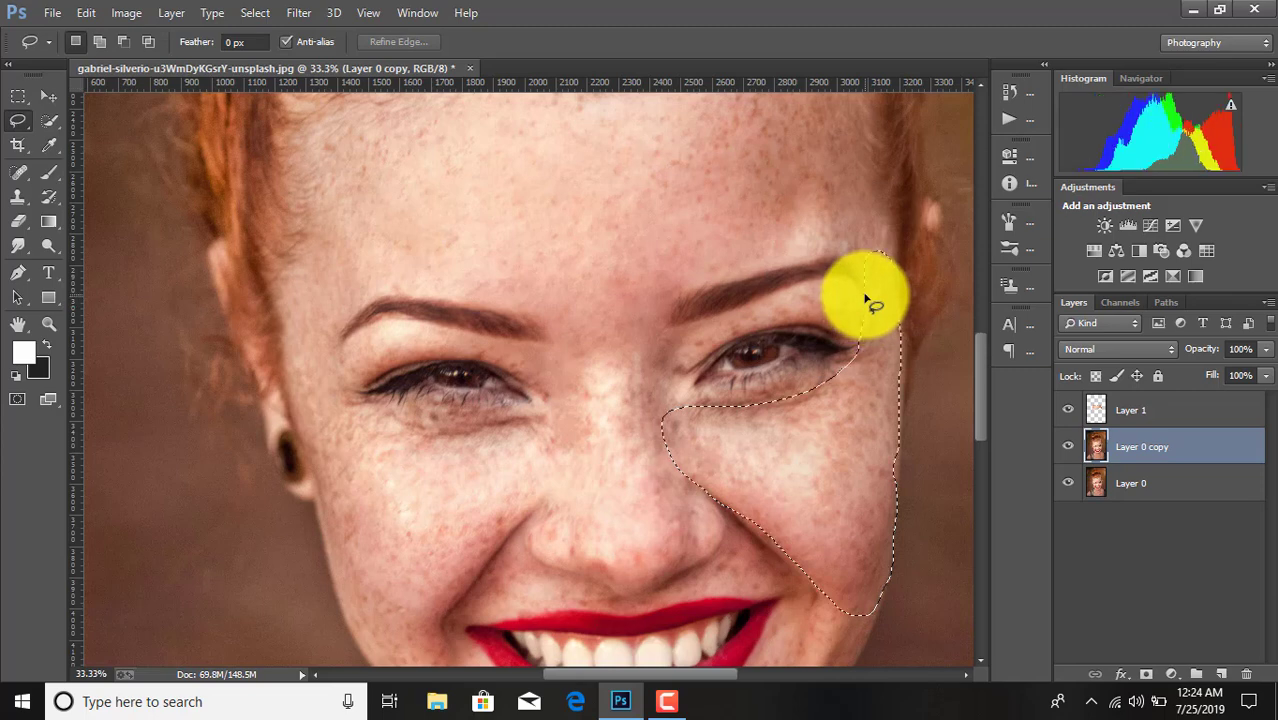
{"action": "right_click", "coordinate": [878, 291]}
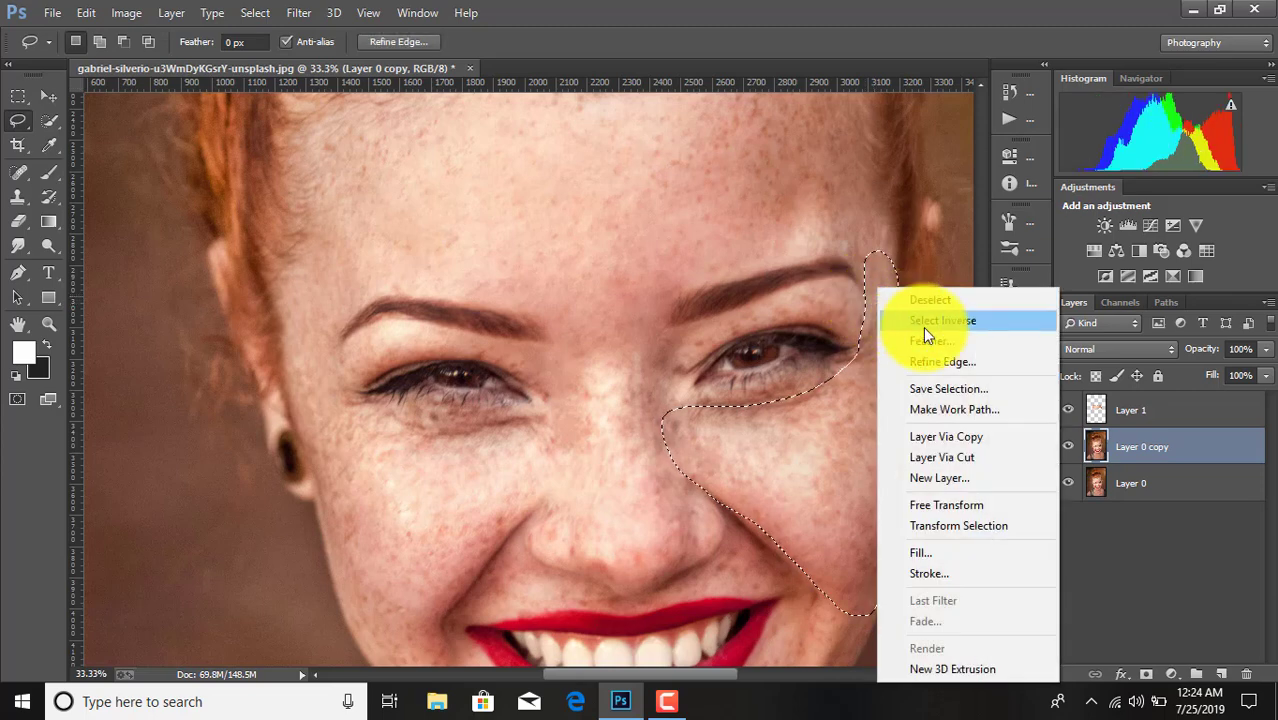
{"action": "left_click", "coordinate": [974, 430]}
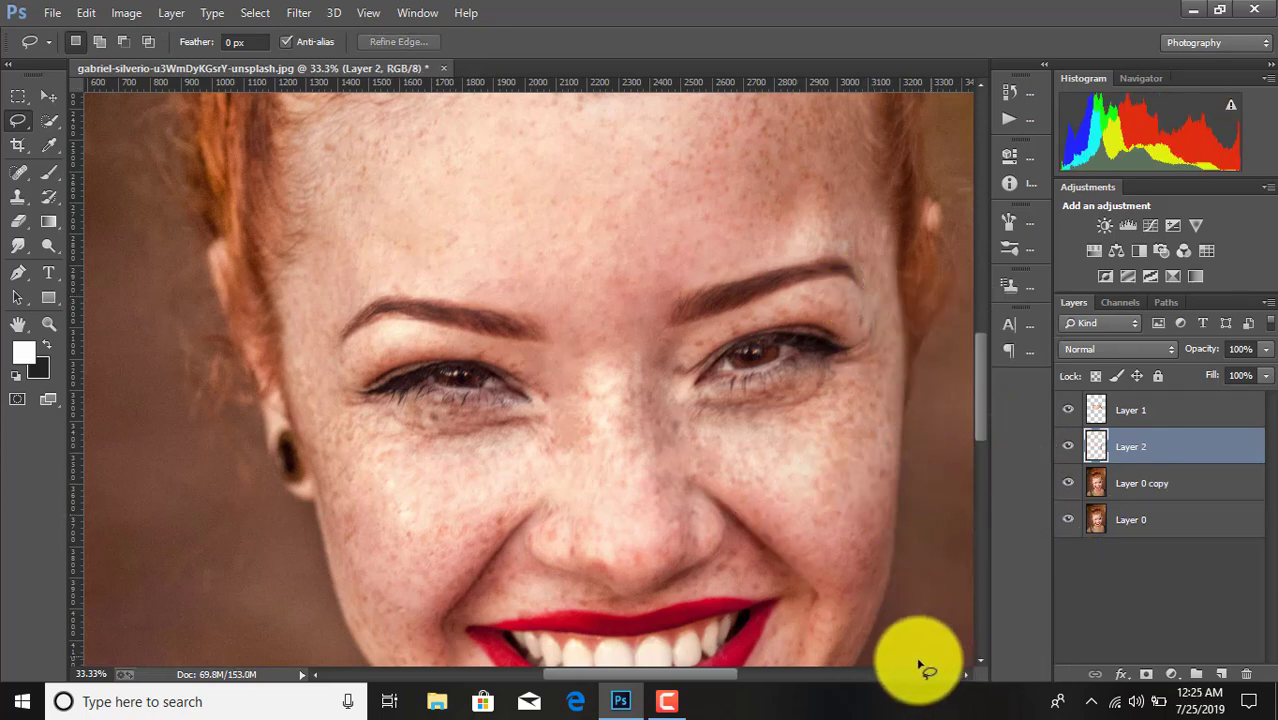
From Layer 0 copy, lasso the left cheek and copy it onto new Layer 3
{"action": "scroll", "coordinate": [873, 548], "scroll_direction": "down", "scroll_amount": 1}
{"action": "scroll", "coordinate": [870, 552], "scroll_direction": "down", "scroll_amount": 3}
{"action": "scroll", "coordinate": [700, 500], "scroll_direction": "down", "scroll_amount": 1}
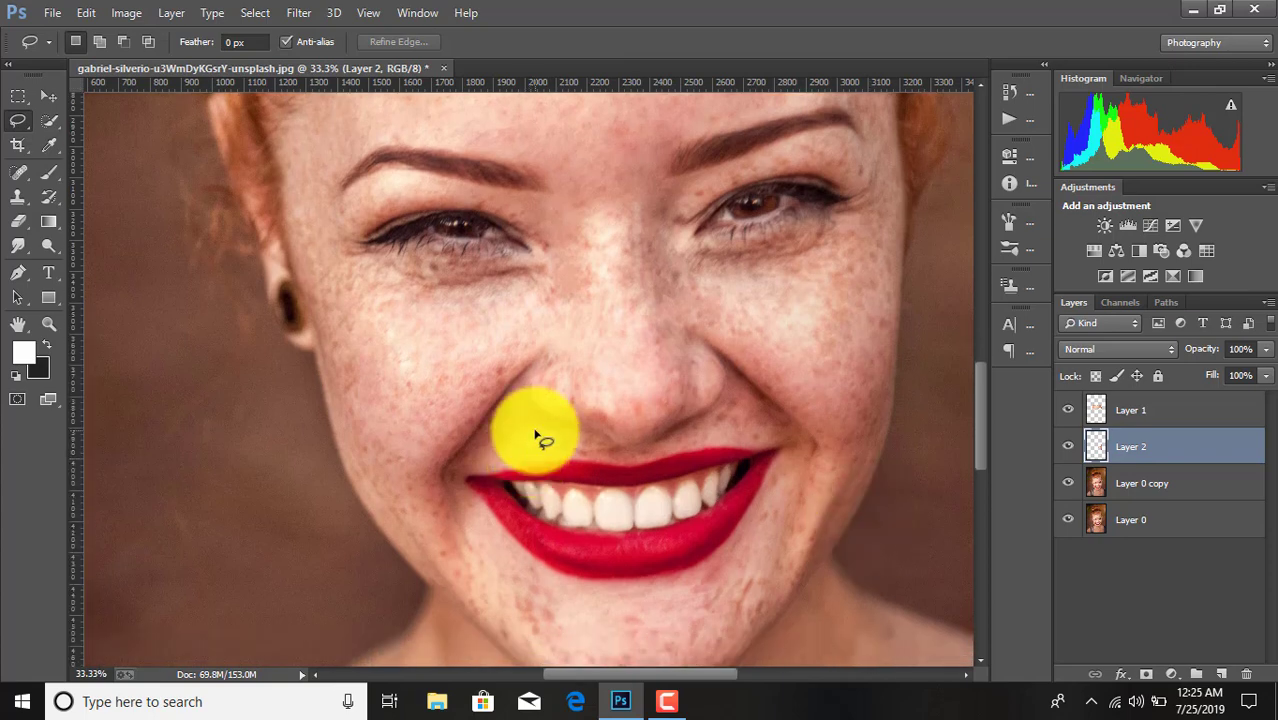
{"action": "scroll", "coordinate": [530, 425], "scroll_direction": "down", "scroll_amount": 1}
{"action": "scroll", "coordinate": [450, 340], "scroll_direction": "down", "scroll_amount": 1}
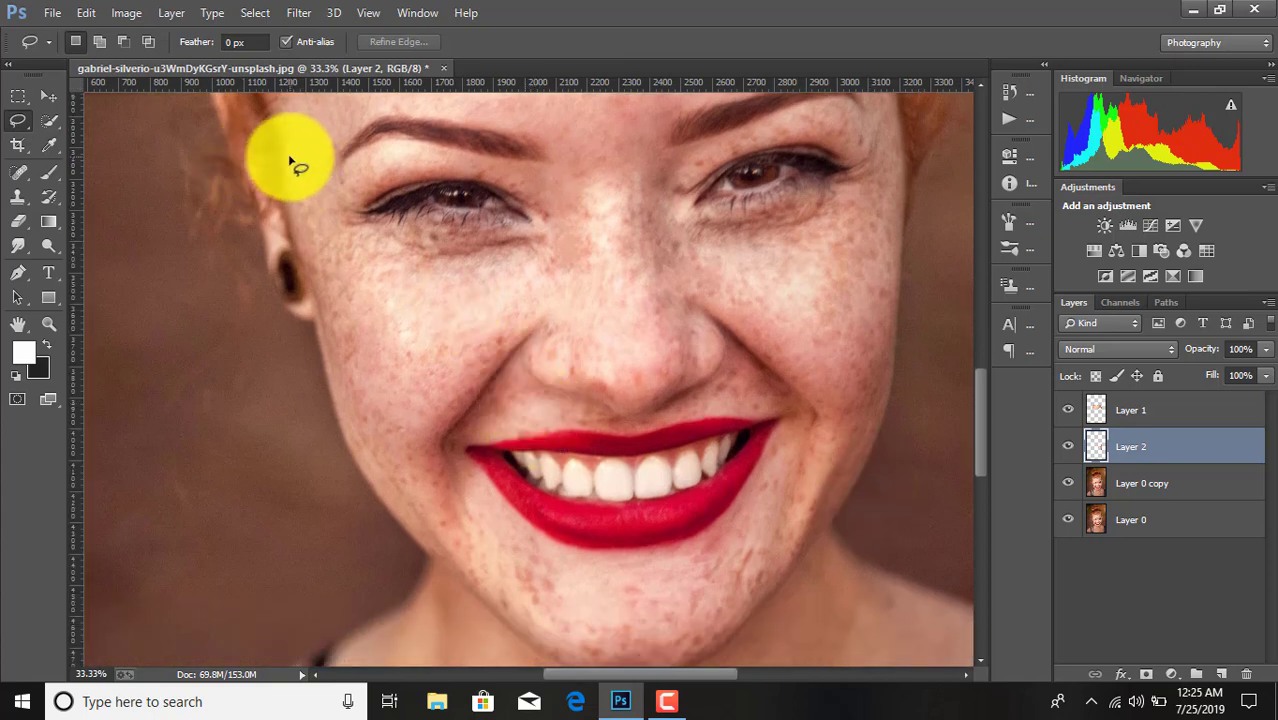
{"action": "left_click", "coordinate": [1137, 484]}
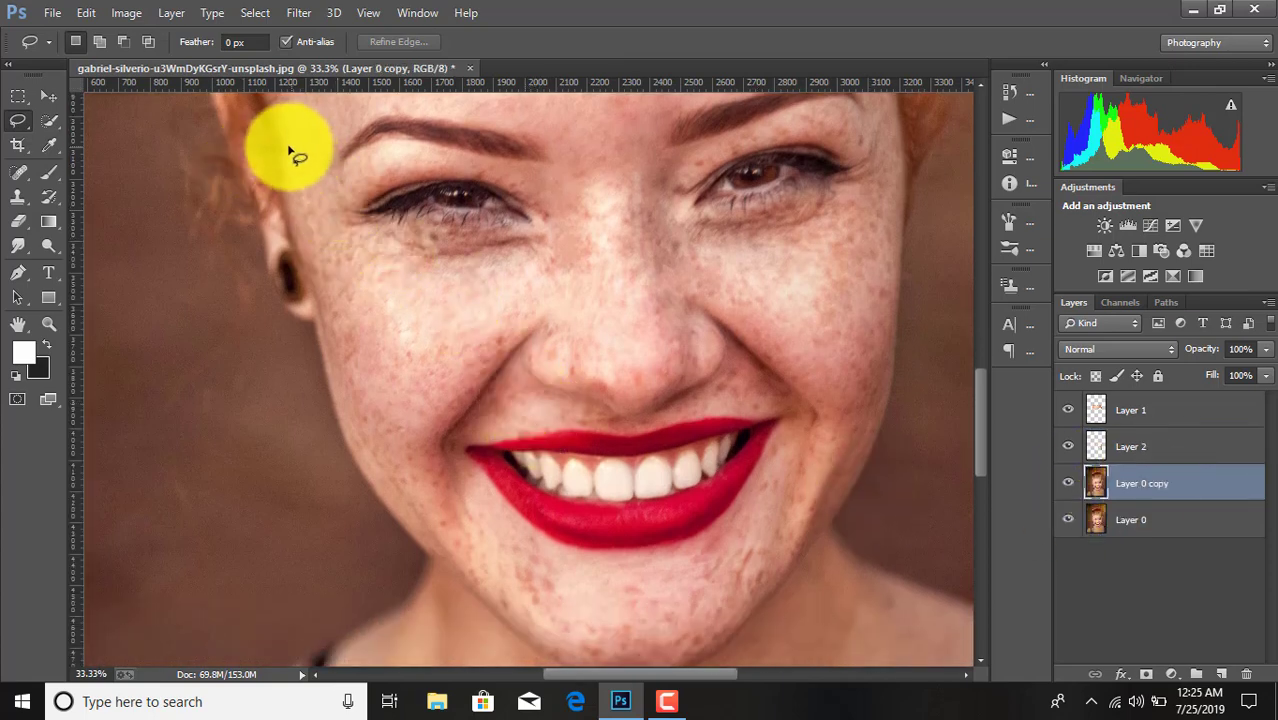
{"action": "mouse_move", "coordinate": [283, 139]}
{"action": "left_mouse_down"}
{"action": "mouse_move", "coordinate": [305, 114]}
{"action": "mouse_move", "coordinate": [336, 131]}
{"action": "left_mouse_up"}
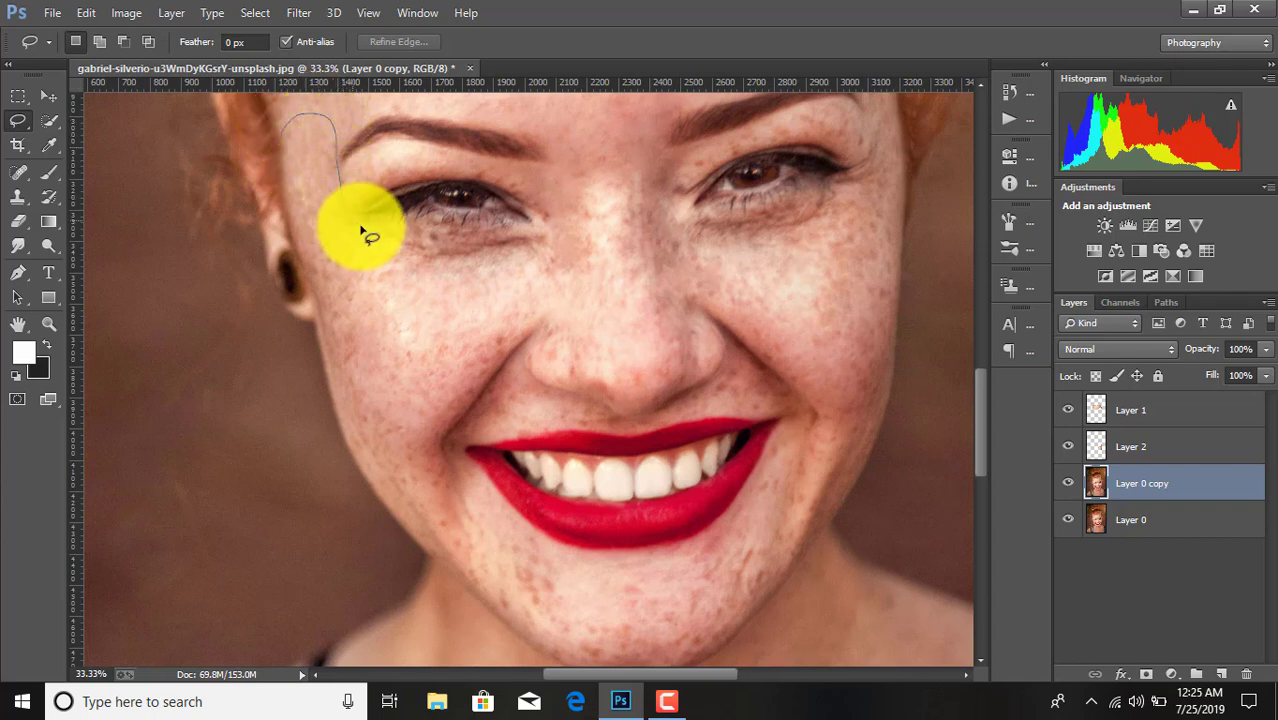
{"action": "mouse_move", "coordinate": [395, 243]}
{"action": "left_mouse_down"}
{"action": "mouse_move", "coordinate": [522, 228]}
{"action": "mouse_move", "coordinate": [557, 255]}
{"action": "mouse_move", "coordinate": [540, 309]}
{"action": "left_mouse_up"}
{"action": "mouse_move", "coordinate": [511, 352]}
{"action": "left_mouse_down"}
{"action": "mouse_move", "coordinate": [448, 428]}
{"action": "mouse_move", "coordinate": [435, 543]}
{"action": "mouse_move", "coordinate": [377, 497]}
{"action": "left_mouse_up"}
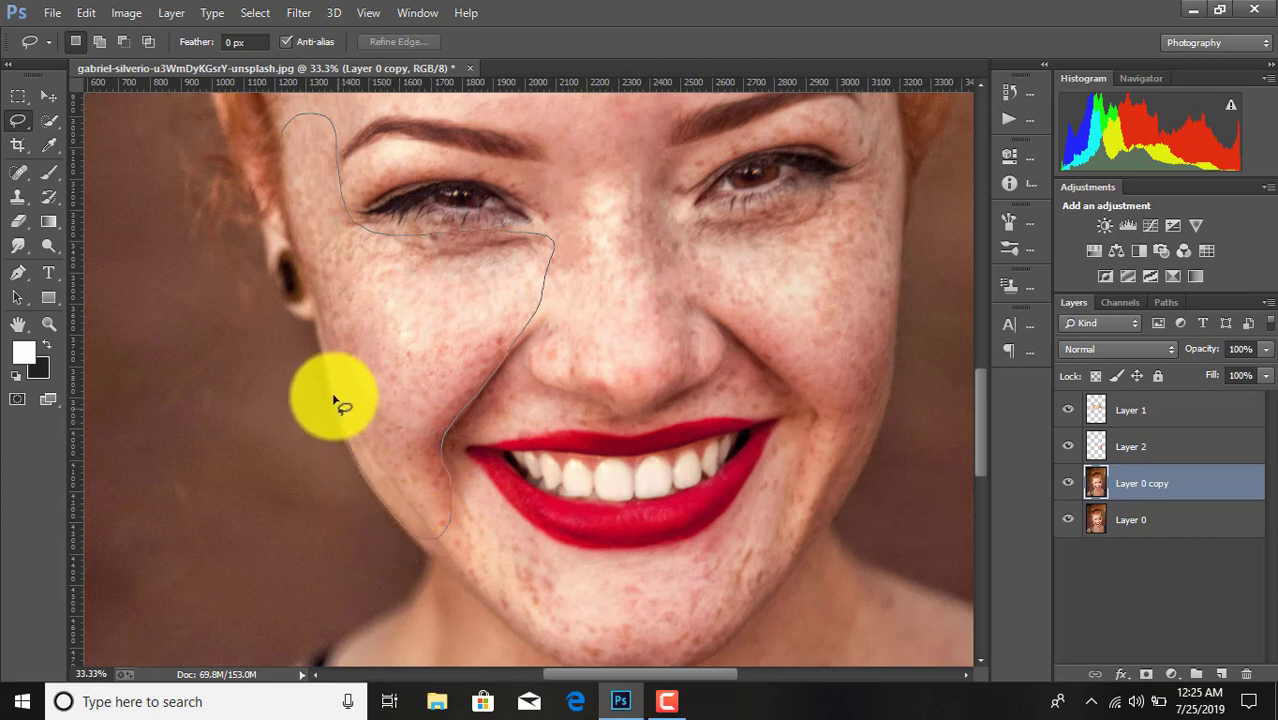
{"action": "mouse_move", "coordinate": [335, 401]}
{"action": "left_mouse_down"}
{"action": "mouse_move", "coordinate": [283, 166]}
{"action": "mouse_move", "coordinate": [305, 165]}
{"action": "left_mouse_up"}
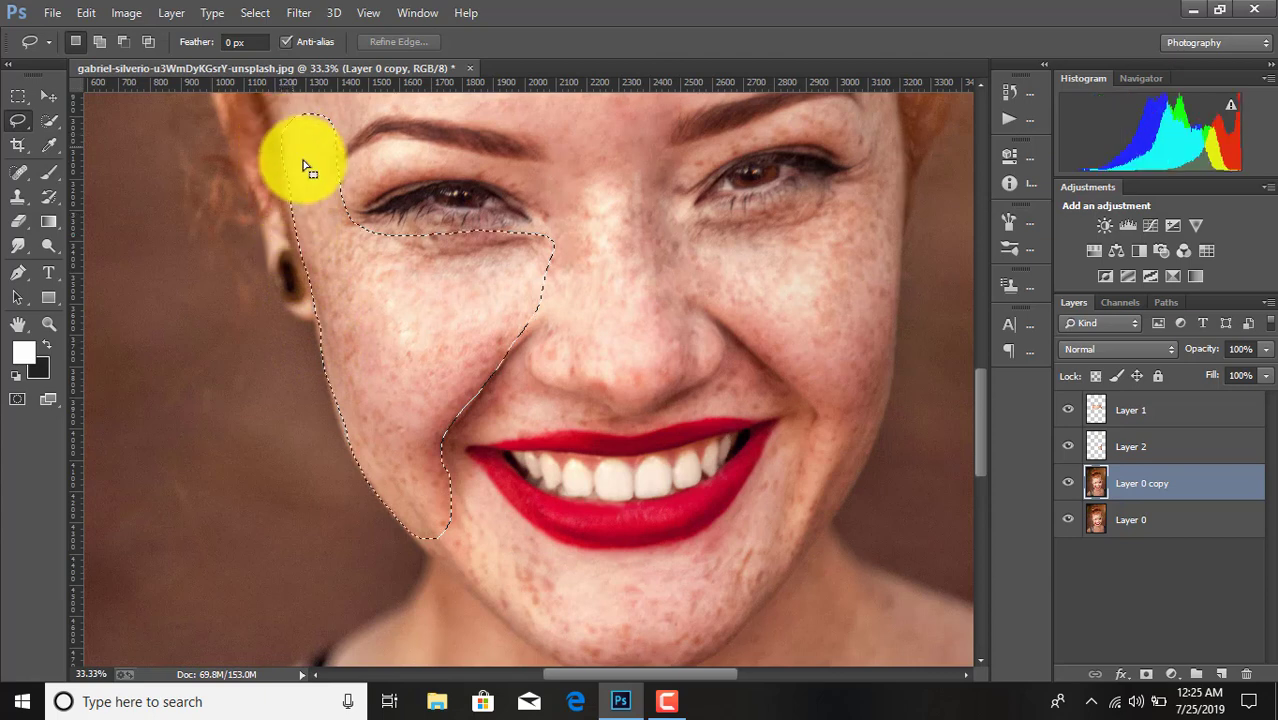
{"action": "right_click", "coordinate": [306, 169]}
{"action": "left_click", "coordinate": [405, 318]}
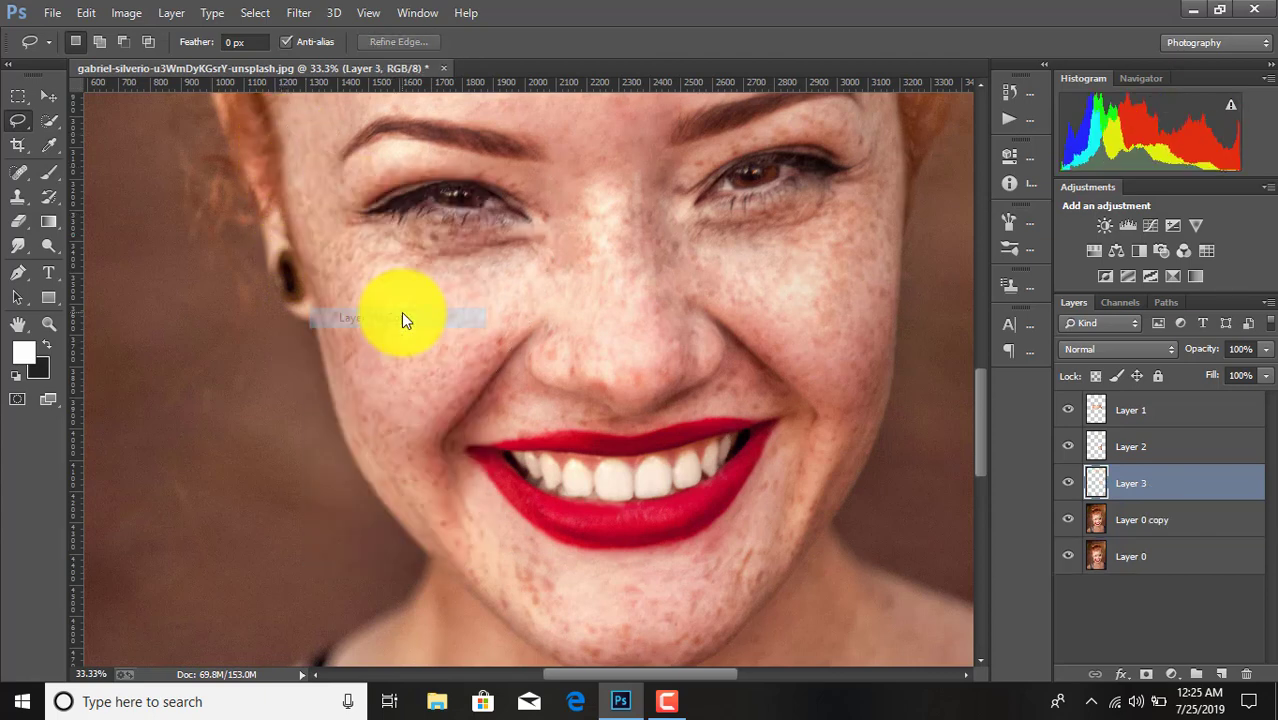
Hide Layer 0 copy and Layer 0 to inspect the skin cut-outs, then show them again
{"action": "left_click", "coordinate": [1068, 519]}
{"action": "left_click", "coordinate": [1068, 556]}
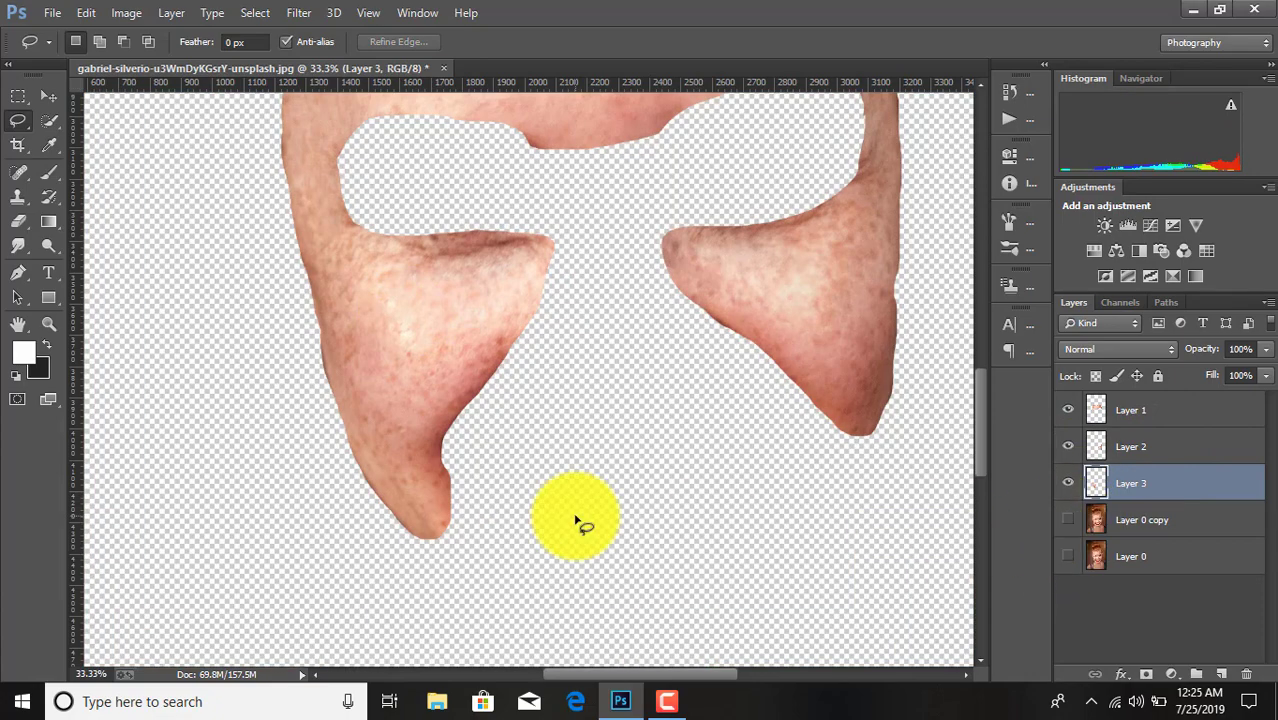
{"action": "scroll", "coordinate": [570, 520], "scroll_direction": "up", "scroll_amount": 3}
{"action": "scroll", "coordinate": [570, 520], "scroll_direction": "up", "scroll_amount": 3}
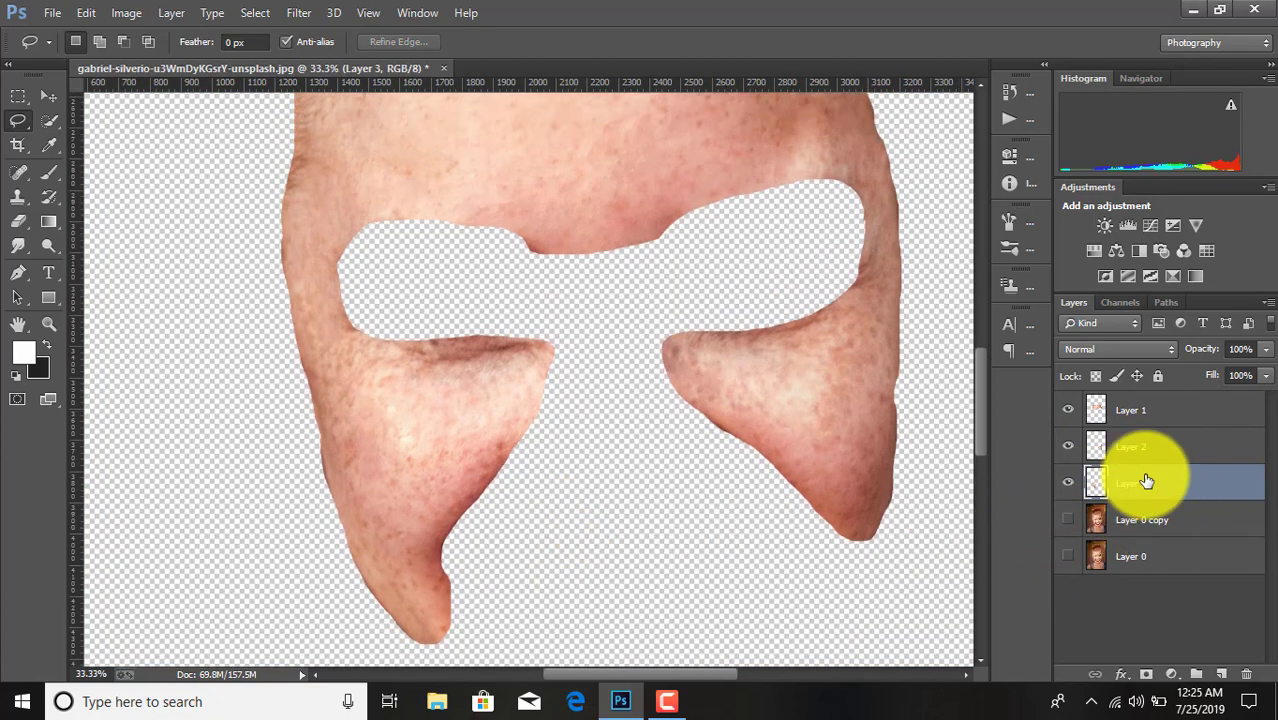
{"action": "left_click", "coordinate": [1068, 519]}
{"action": "left_click", "coordinate": [1068, 556]}
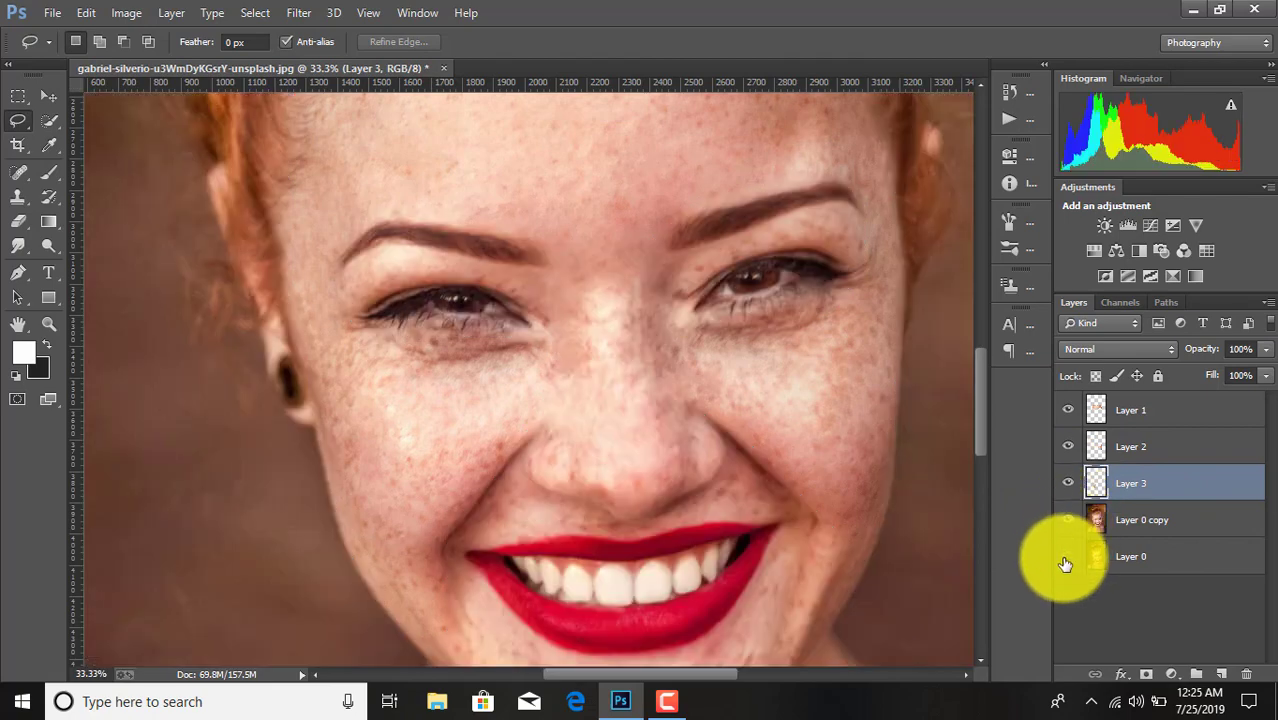
Lasso the chin below the lower lip and copy it onto new Layer 4
{"action": "scroll", "coordinate": [912, 432], "scroll_direction": "down", "scroll_amount": 4}
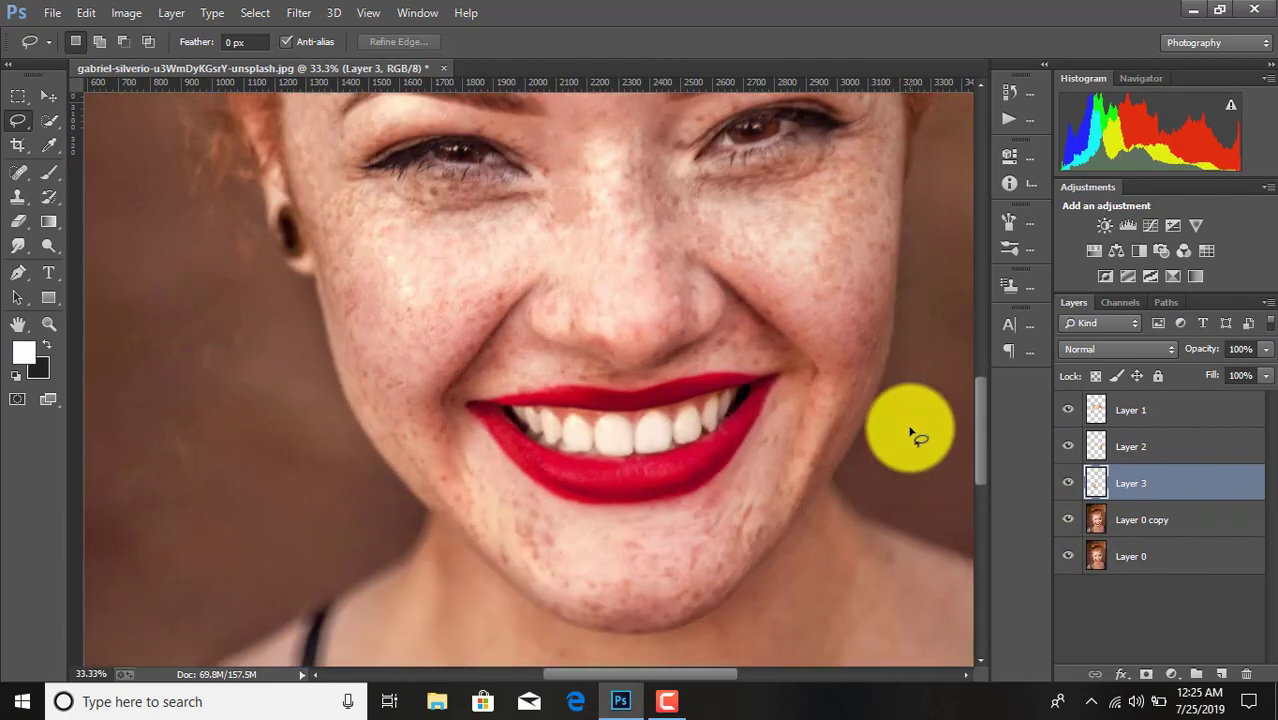
{"action": "scroll", "coordinate": [912, 432], "scroll_direction": "down", "scroll_amount": 1}
{"action": "left_click", "coordinate": [1150, 520]}
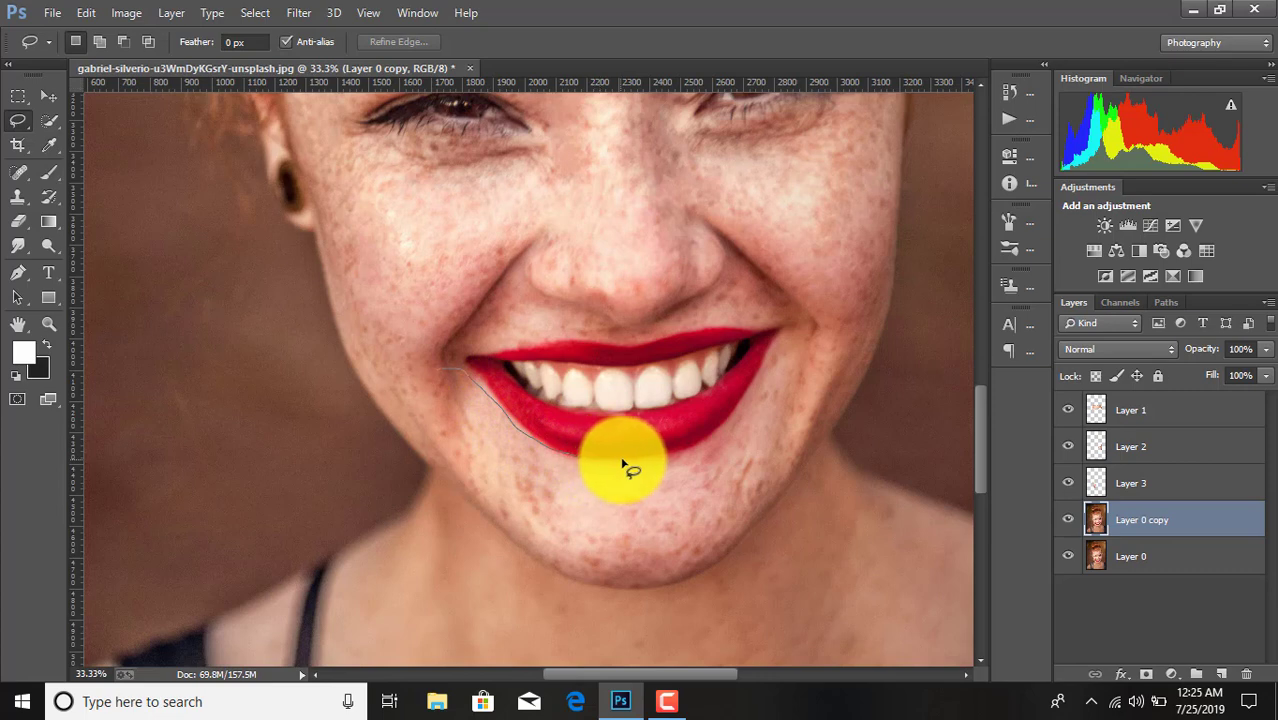
{"action": "mouse_move", "coordinate": [645, 462]}
{"action": "left_mouse_down"}
{"action": "mouse_move", "coordinate": [705, 447]}
{"action": "mouse_move", "coordinate": [783, 336]}
{"action": "mouse_move", "coordinate": [840, 333]}
{"action": "left_mouse_up"}
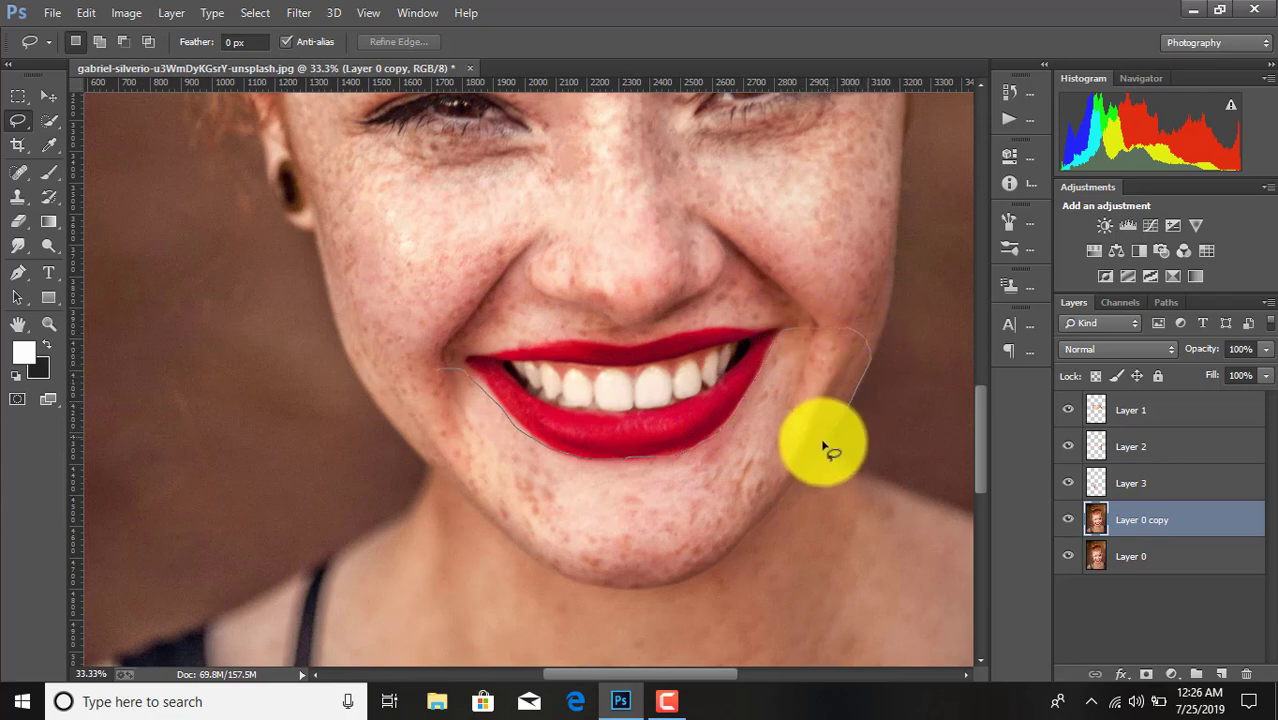
{"action": "mouse_move", "coordinate": [824, 447]}
{"action": "left_mouse_down"}
{"action": "mouse_move", "coordinate": [693, 582]}
{"action": "mouse_move", "coordinate": [602, 593]}
{"action": "mouse_move", "coordinate": [490, 540]}
{"action": "mouse_move", "coordinate": [422, 399]}
{"action": "mouse_move", "coordinate": [435, 374]}
{"action": "mouse_move", "coordinate": [452, 392]}
{"action": "left_mouse_up"}
{"action": "right_click", "coordinate": [473, 390]}
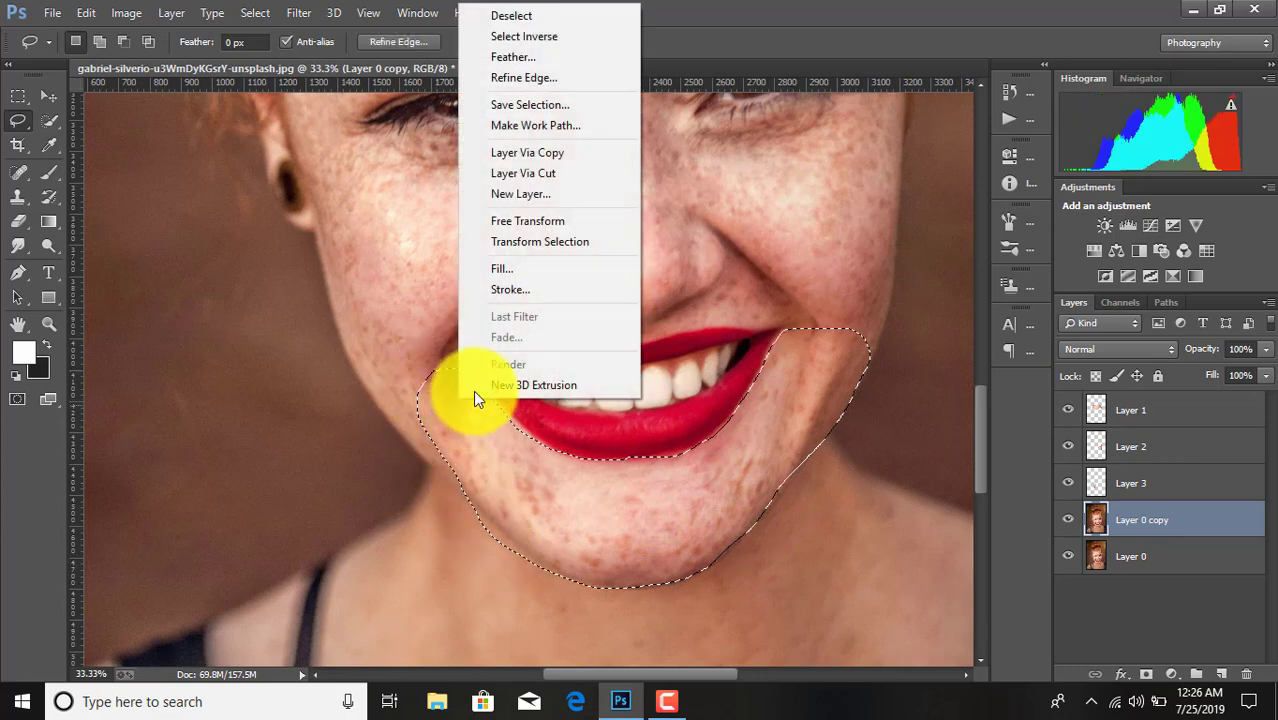
{"action": "left_click", "coordinate": [558, 155]}
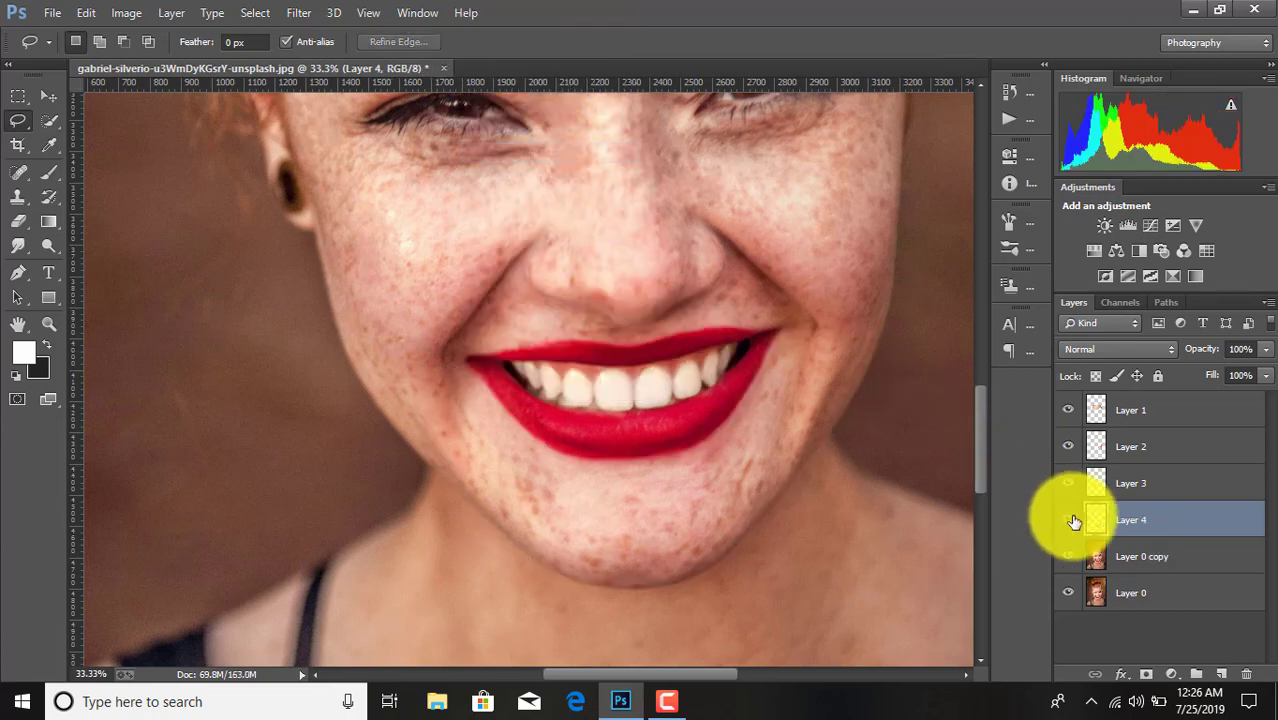
{"action": "left_click", "coordinate": [1118, 556]}
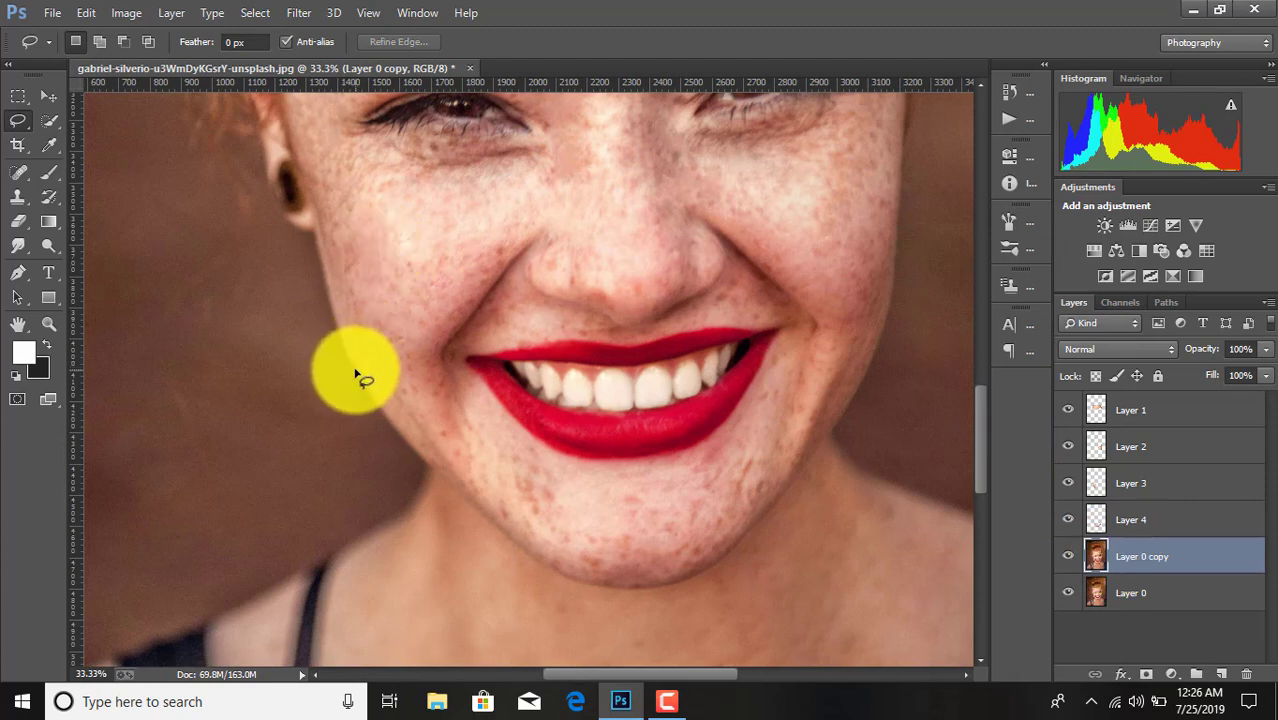
Copy the lower left cheek patch onto Layer 5 and check the cut-outs by hiding the photo layers
{"action": "mouse_move", "coordinate": [355, 370]}
{"action": "left_mouse_down"}
{"action": "mouse_move", "coordinate": [440, 370]}
{"action": "mouse_move", "coordinate": [448, 455]}
{"action": "mouse_move", "coordinate": [350, 368]}
{"action": "left_mouse_up"}
{"action": "scroll", "coordinate": [379, 370], "scroll_direction": "up", "scroll_amount": 1}
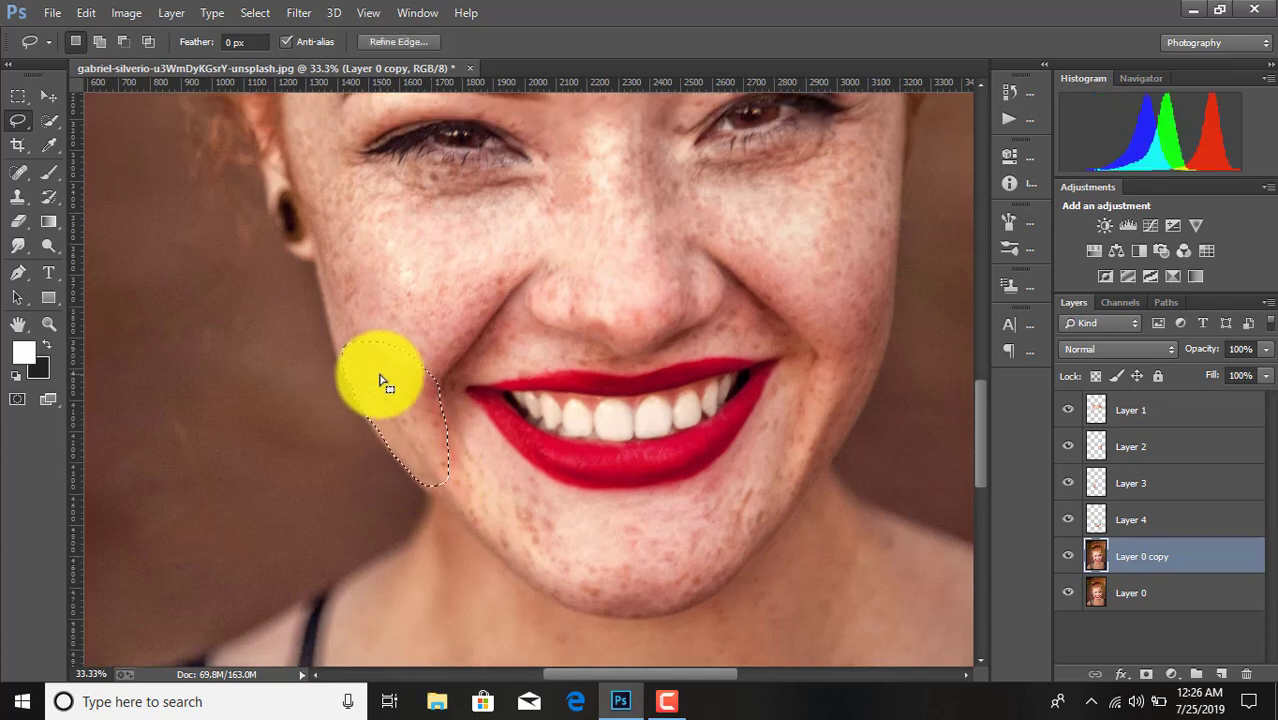
{"action": "right_click", "coordinate": [381, 370]}
{"action": "left_click", "coordinate": [470, 441]}
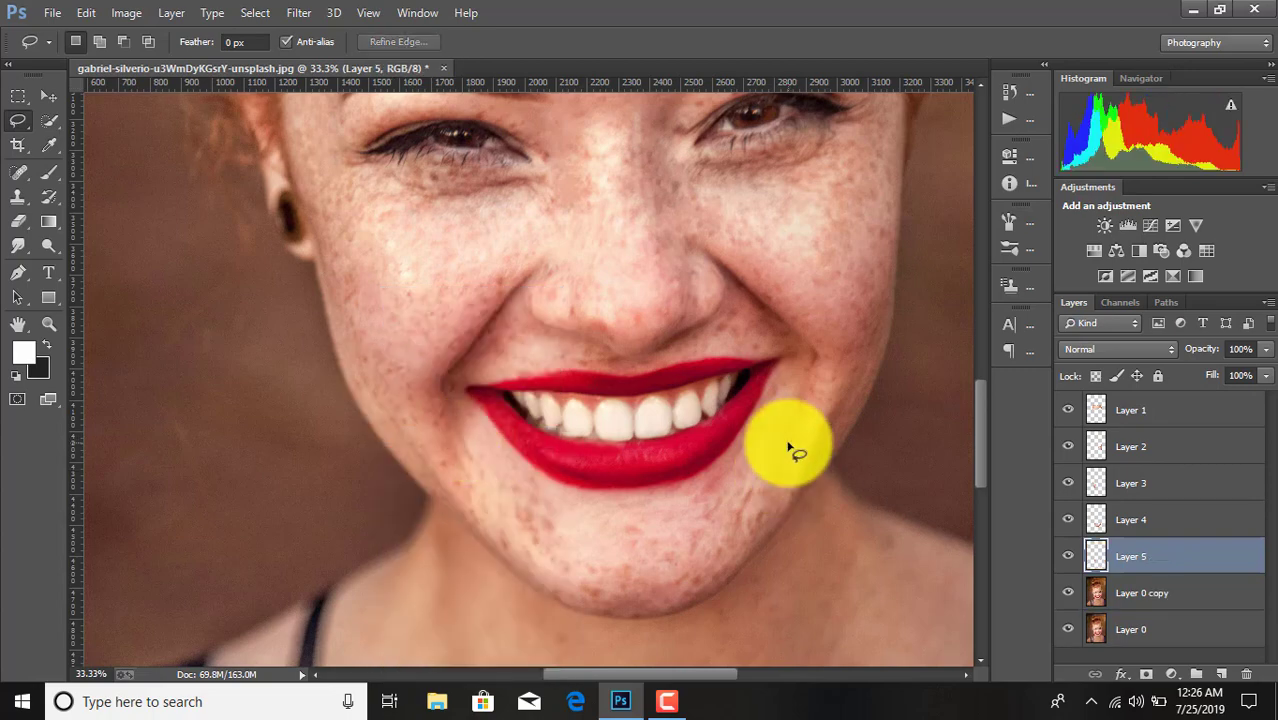
{"action": "left_click", "coordinate": [1068, 593]}
{"action": "left_click", "coordinate": [1068, 636]}
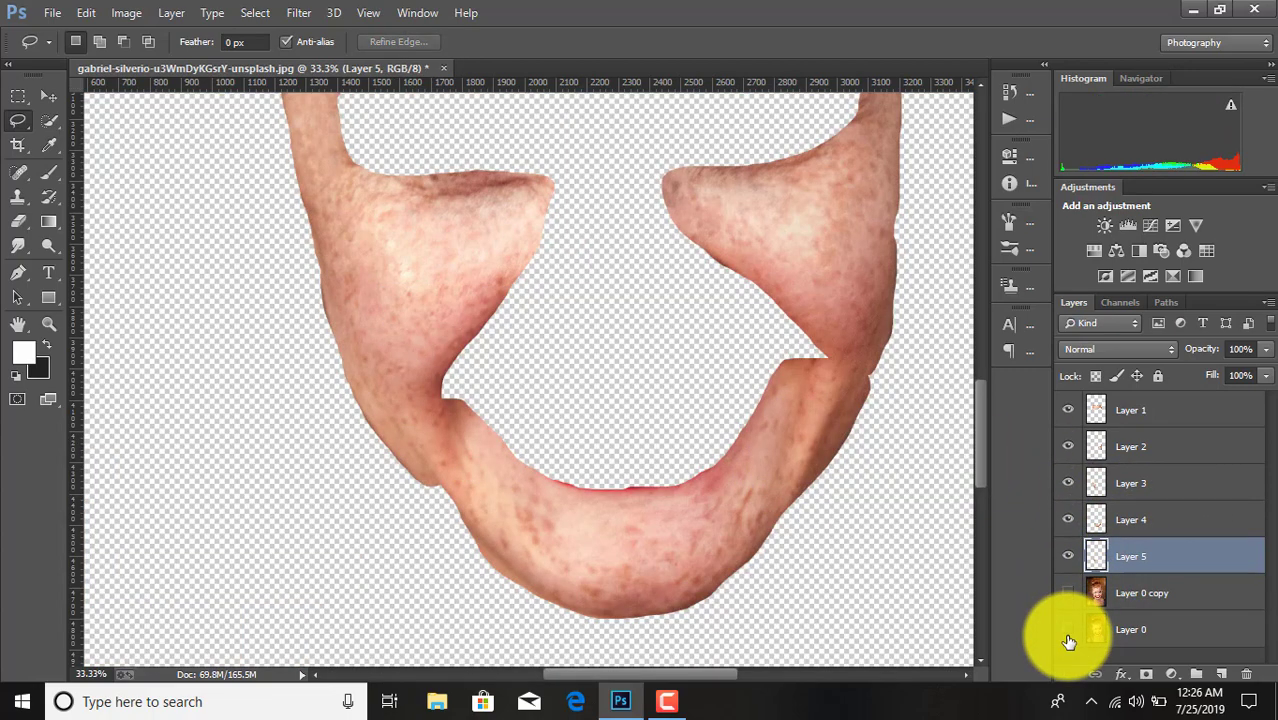
{"action": "left_click", "coordinate": [1068, 638]}
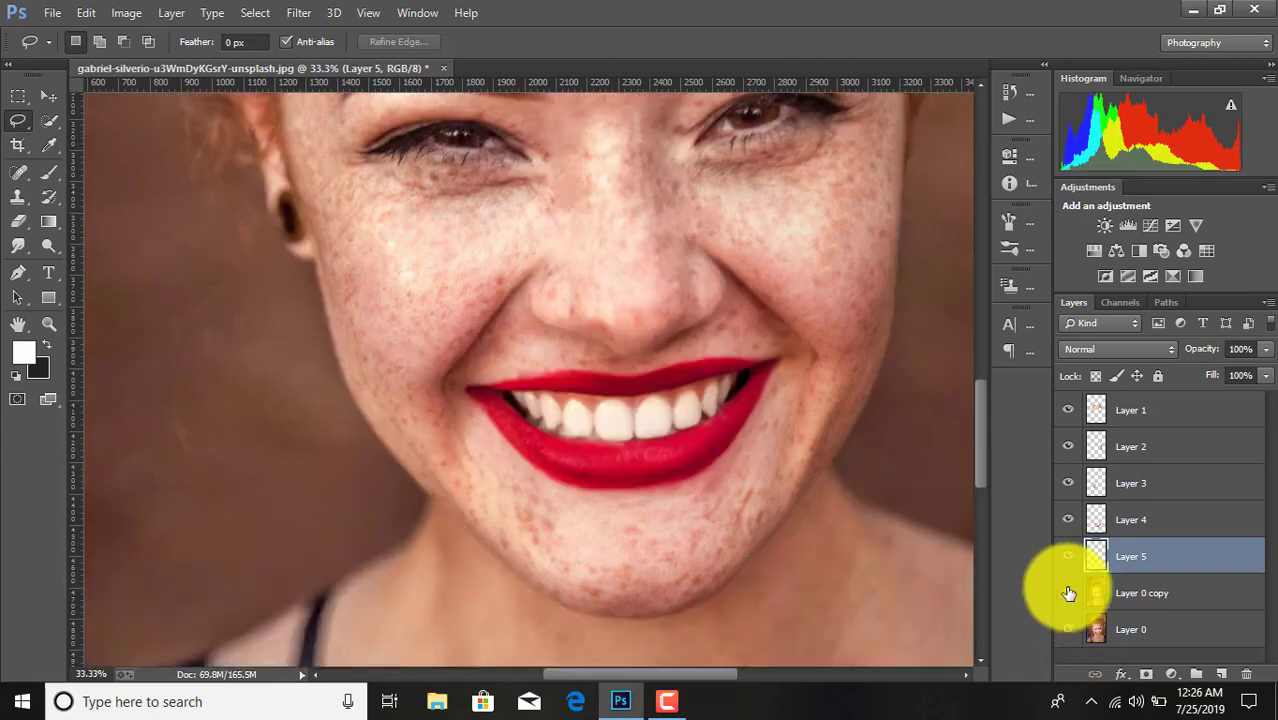
Merge Layers 1–5 into a single Layer 1 and reselect Layer 0 copy
{"action": "left_click", "coordinate": [1141, 516], "text": "shift"}
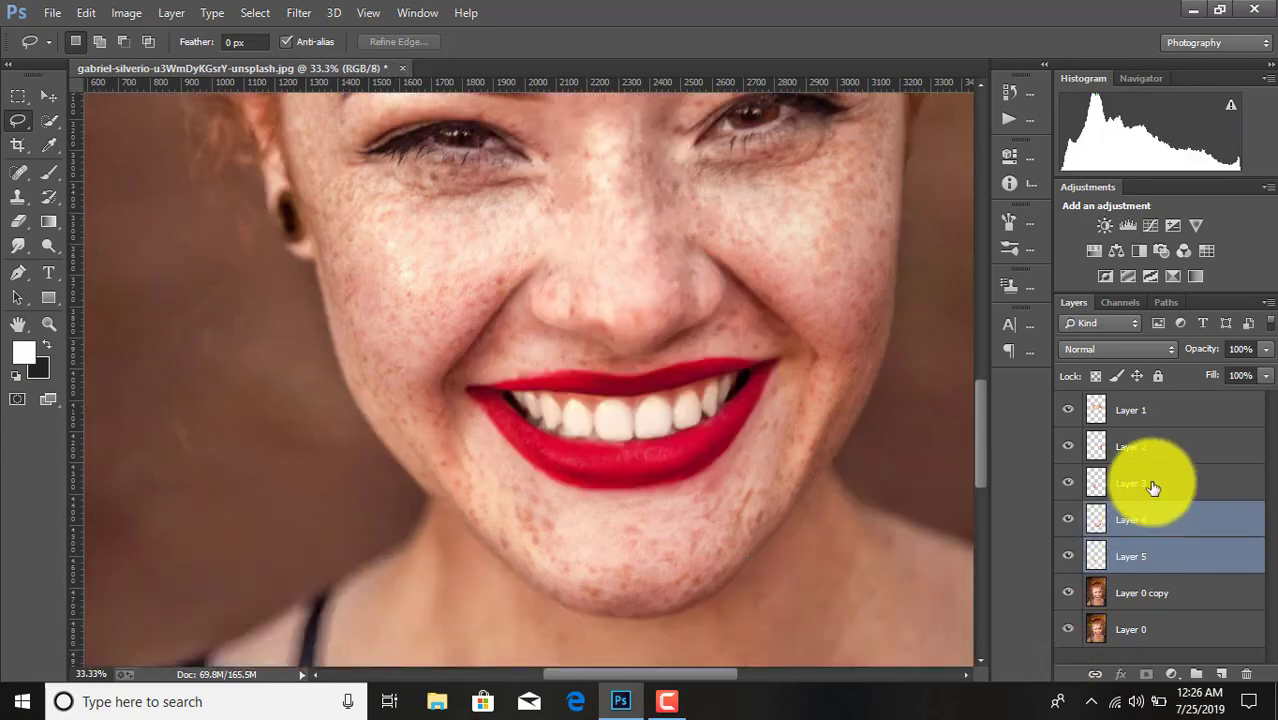
{"action": "left_click", "coordinate": [1152, 487], "text": "shift"}
{"action": "left_click", "coordinate": [1165, 415], "text": "shift"}
{"action": "right_click", "coordinate": [1157, 420]}
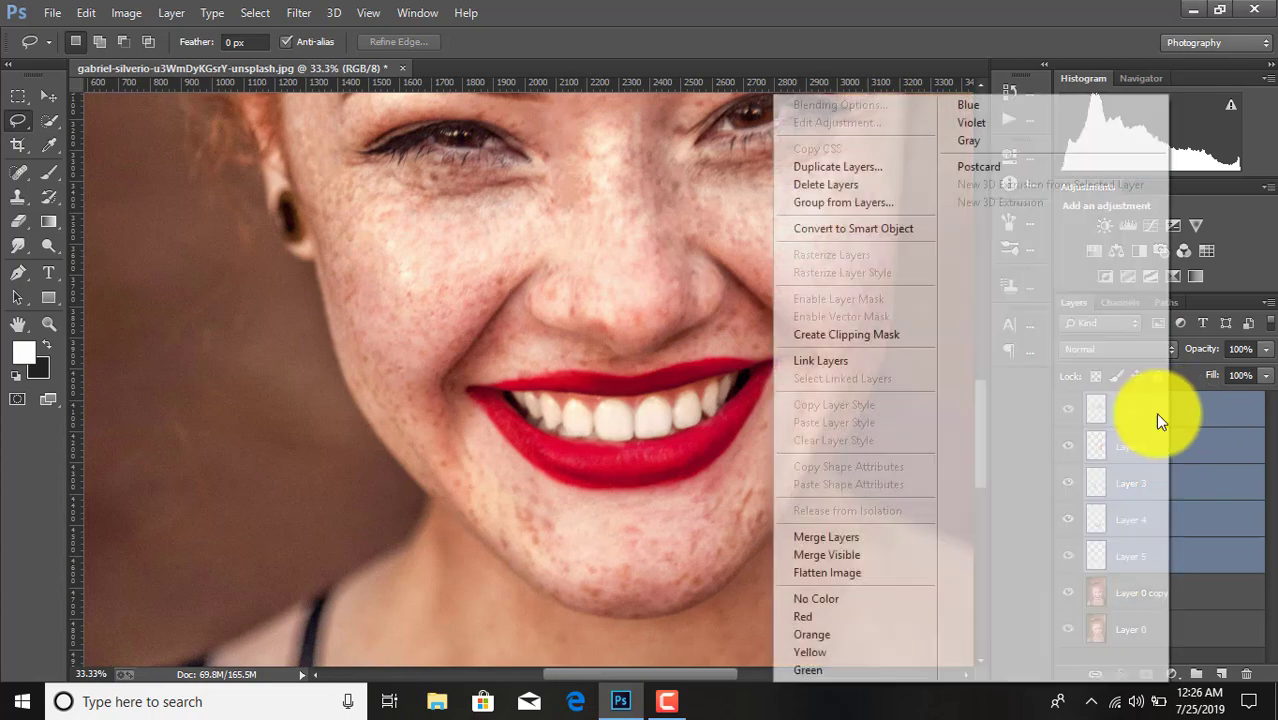
{"action": "left_click", "coordinate": [843, 536]}
{"action": "left_click", "coordinate": [1120, 447]}
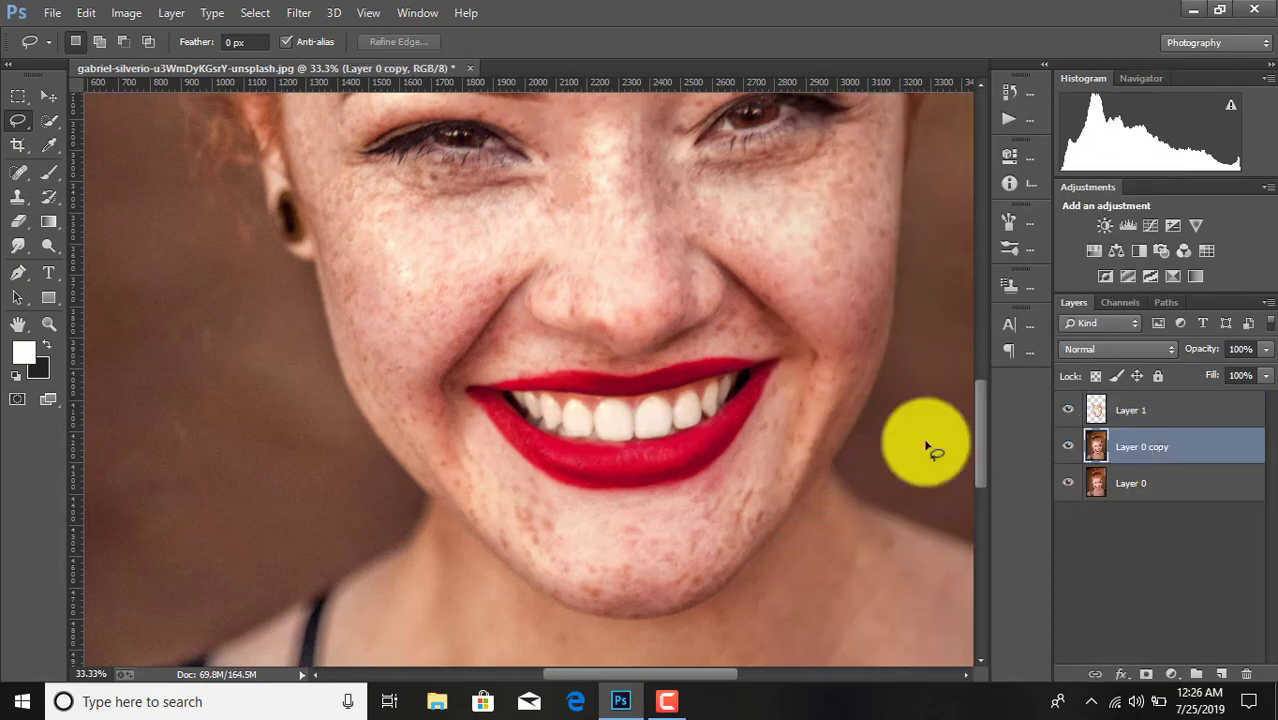
{"action": "scroll", "coordinate": [880, 445], "scroll_direction": "up", "scroll_amount": 2}
{"action": "scroll", "coordinate": [700, 450], "scroll_direction": "up", "scroll_amount": 2}
Lasso the nose and between-the-eyes skin and copy it onto new Layer 2
{"action": "scroll", "coordinate": [542, 425], "scroll_direction": "up", "scroll_amount": 1}
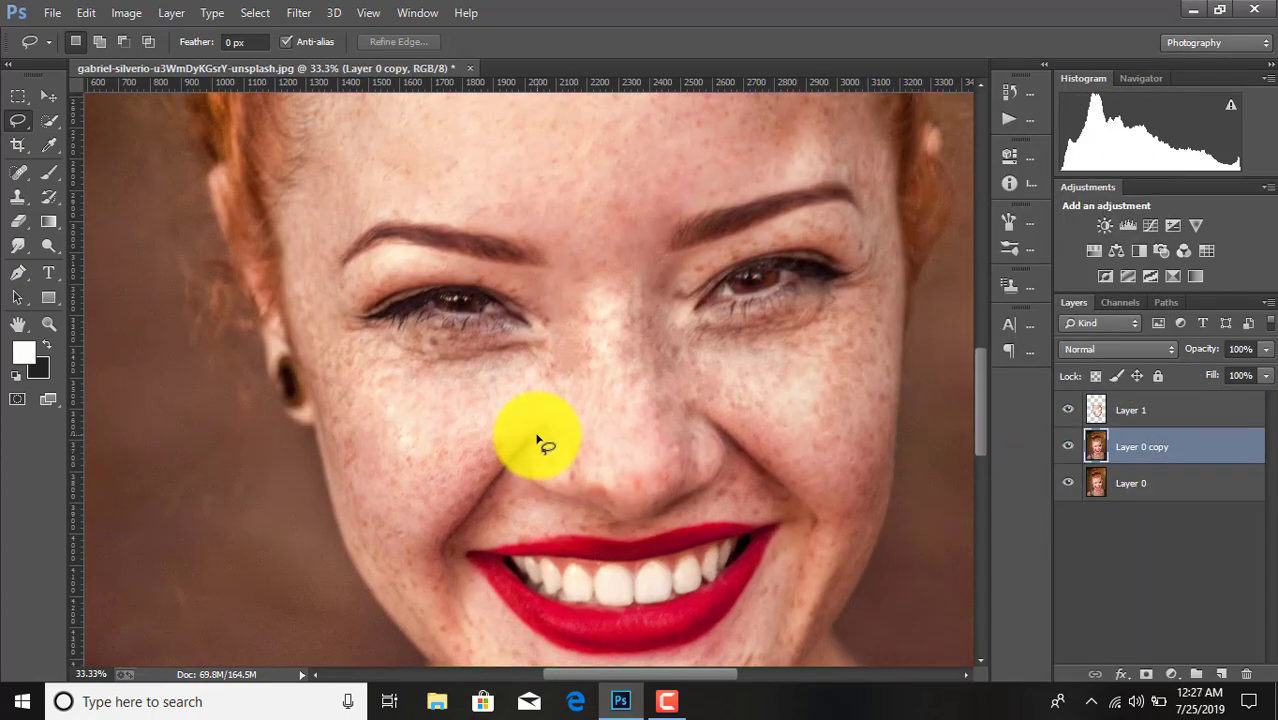
{"action": "mouse_move", "coordinate": [529, 443]}
{"action": "left_mouse_down"}
{"action": "mouse_move", "coordinate": [648, 281]}
{"action": "mouse_move", "coordinate": [705, 419]}
{"action": "mouse_move", "coordinate": [776, 465]}
{"action": "mouse_move", "coordinate": [809, 521]}
{"action": "mouse_move", "coordinate": [502, 542]}
{"action": "mouse_move", "coordinate": [476, 531]}
{"action": "mouse_move", "coordinate": [506, 477]}
{"action": "left_mouse_up"}
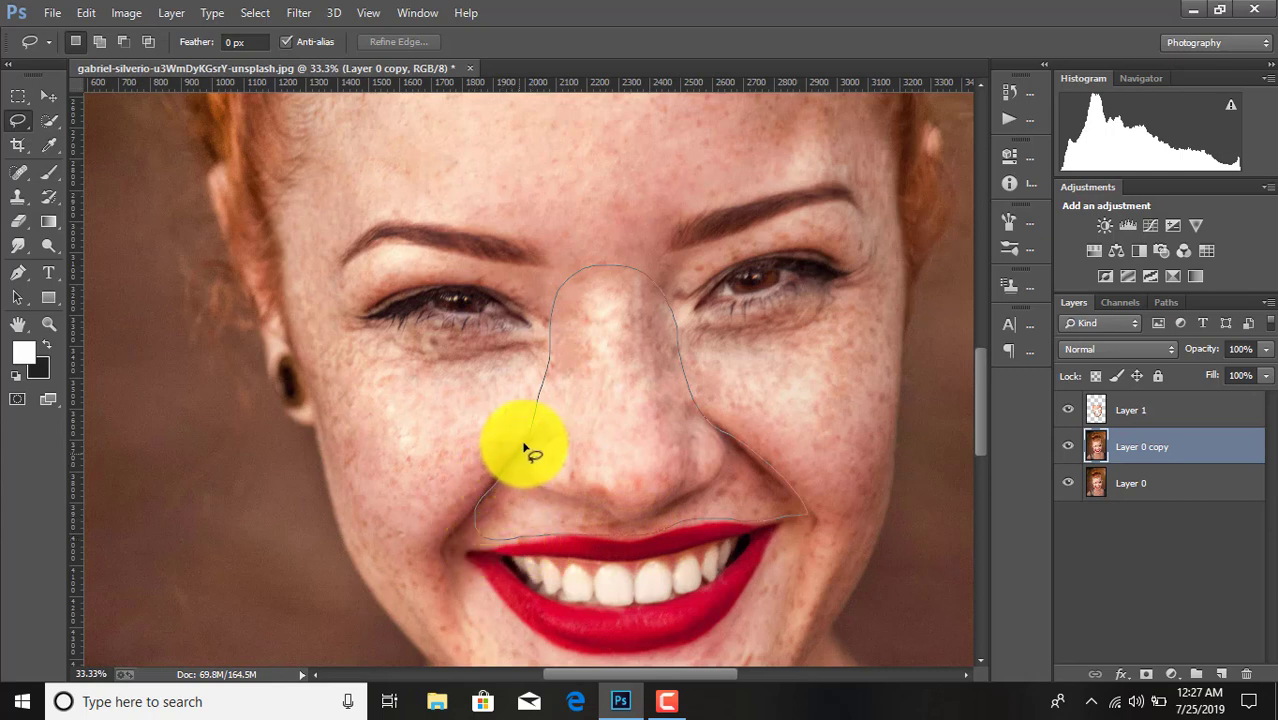
{"action": "left_click_drag", "start_coordinate": [565, 440], "coordinate": [583, 423]}
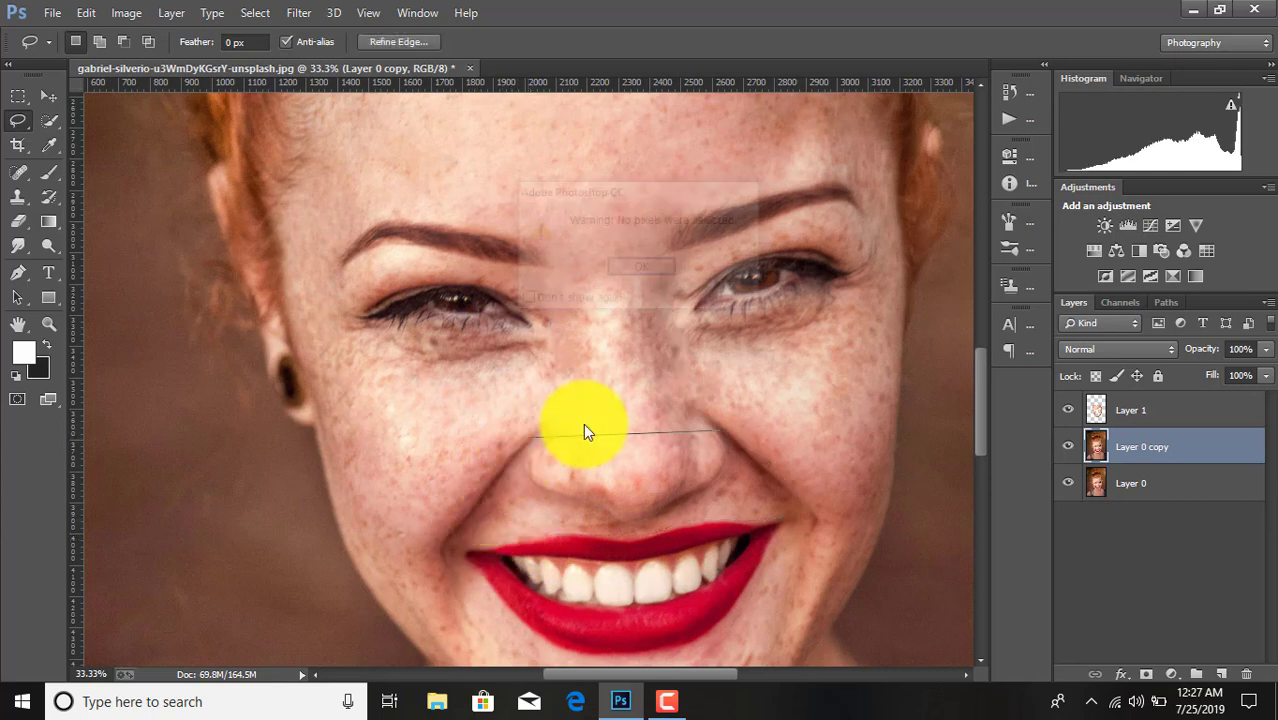
{"action": "left_click", "coordinate": [642, 268]}
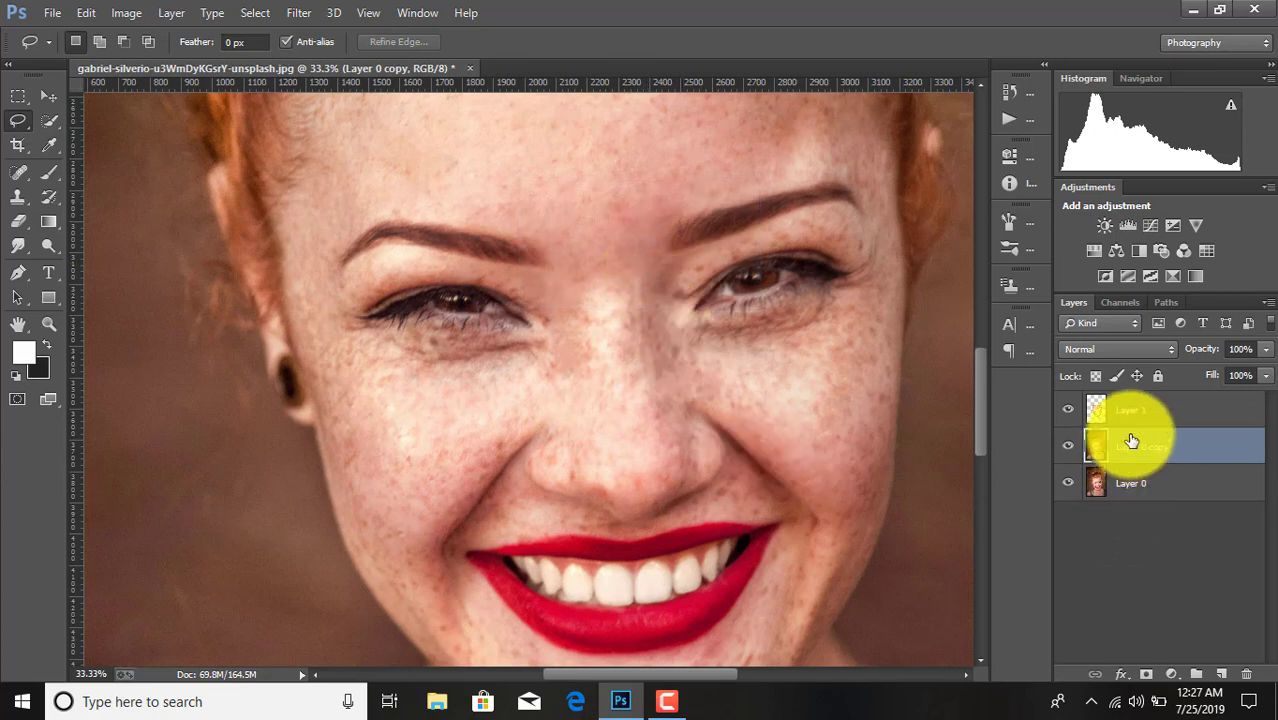
{"action": "mouse_move", "coordinate": [545, 428]}
{"action": "left_mouse_down"}
{"action": "mouse_move", "coordinate": [621, 300]}
{"action": "mouse_move", "coordinate": [774, 528]}
{"action": "mouse_move", "coordinate": [716, 523]}
{"action": "mouse_move", "coordinate": [631, 541]}
{"action": "mouse_move", "coordinate": [551, 530]}
{"action": "mouse_move", "coordinate": [515, 545]}
{"action": "mouse_move", "coordinate": [465, 533]}
{"action": "mouse_move", "coordinate": [546, 427]}
{"action": "left_mouse_up"}
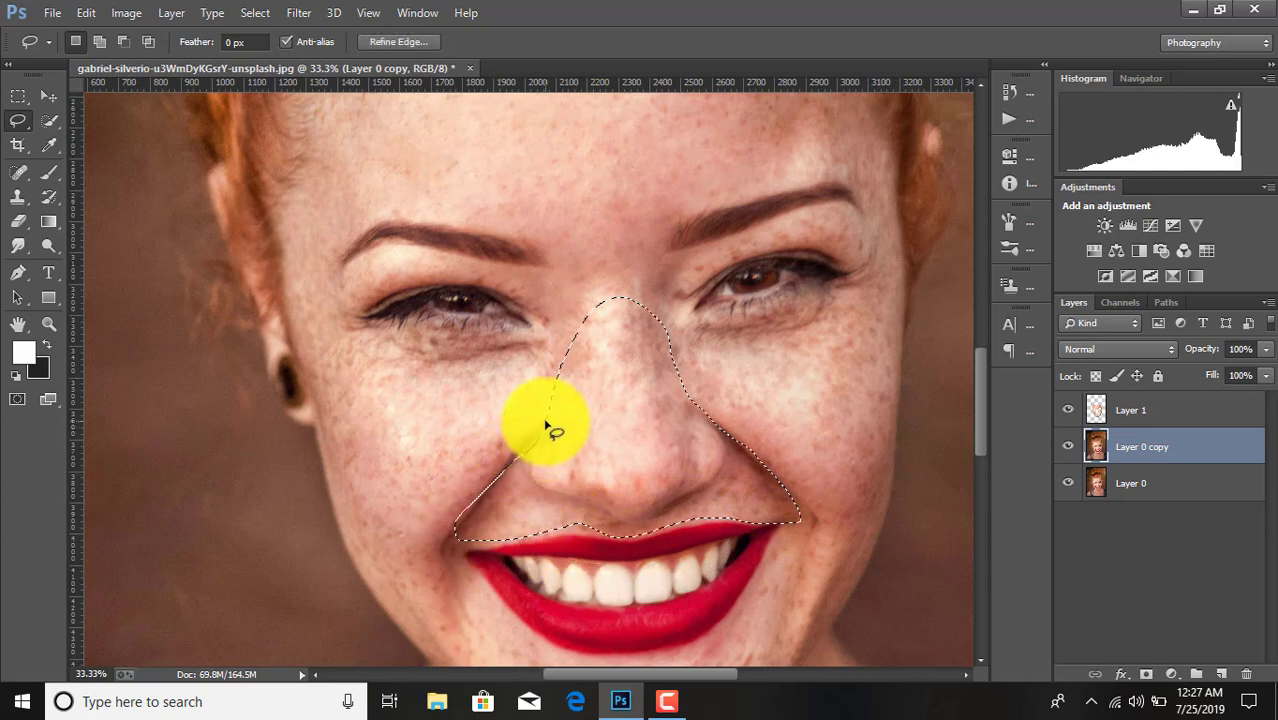
{"action": "right_click", "coordinate": [572, 432]}
{"action": "left_click", "coordinate": [679, 180]}
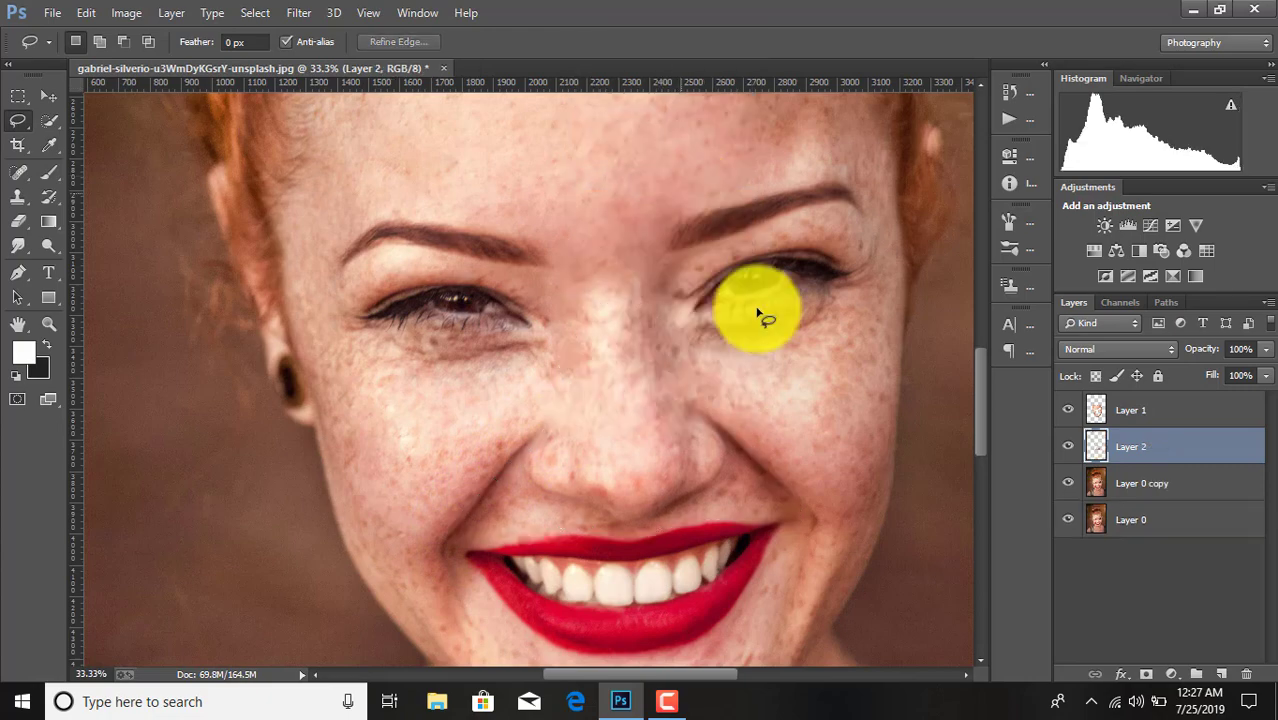
Hide both photo layers to inspect the nose cut-out, then show them again
{"action": "left_click", "coordinate": [1068, 484]}
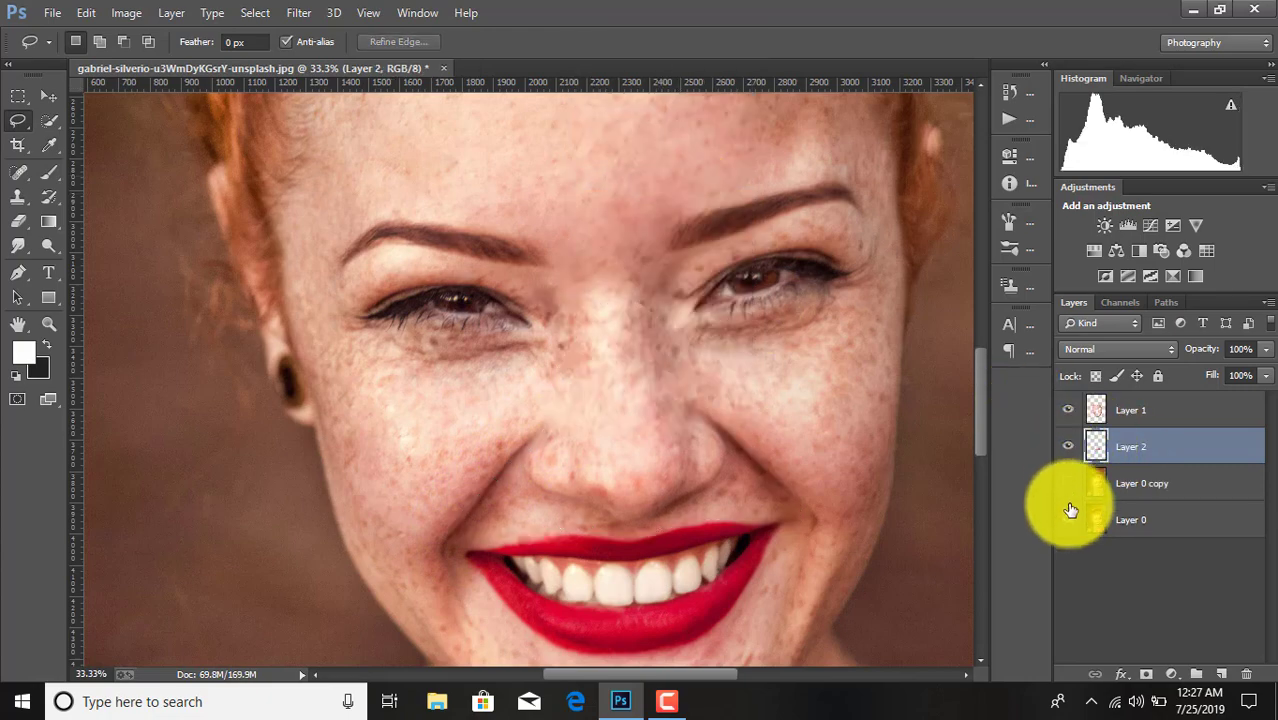
{"action": "left_click", "coordinate": [1068, 520]}
{"action": "left_click", "coordinate": [1068, 520]}
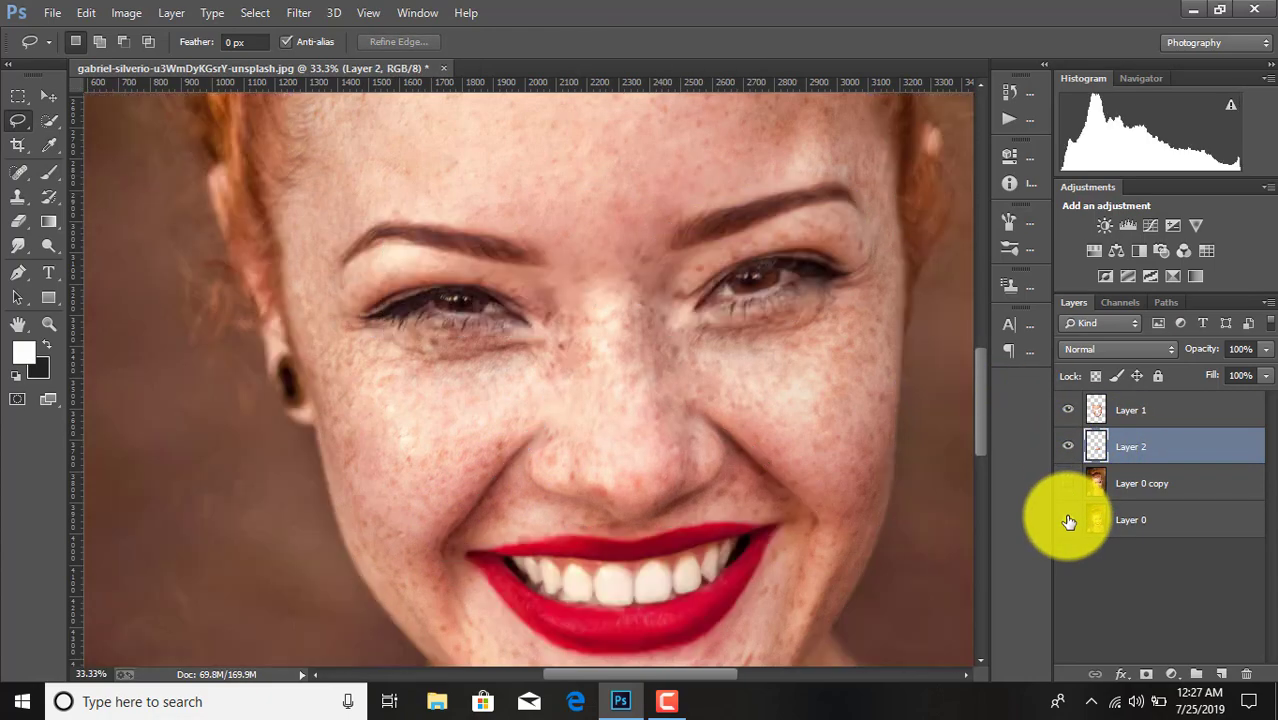
{"action": "left_click", "coordinate": [1068, 483]}
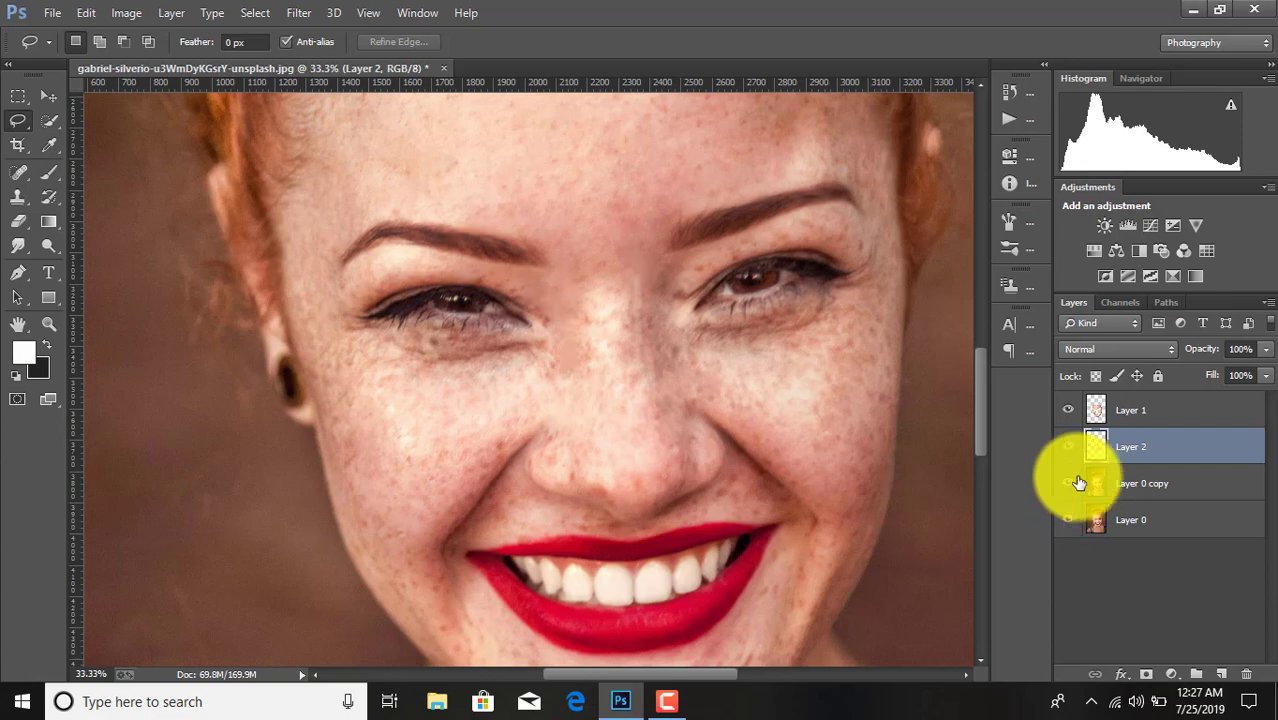
Apply a Gaussian Blur of about 14 px to the merged skin Layer 1
{"action": "left_click", "coordinate": [1152, 410]}
{"action": "key", "text": "ctrl+minus"}
{"action": "key", "text": "ctrl+minus"}
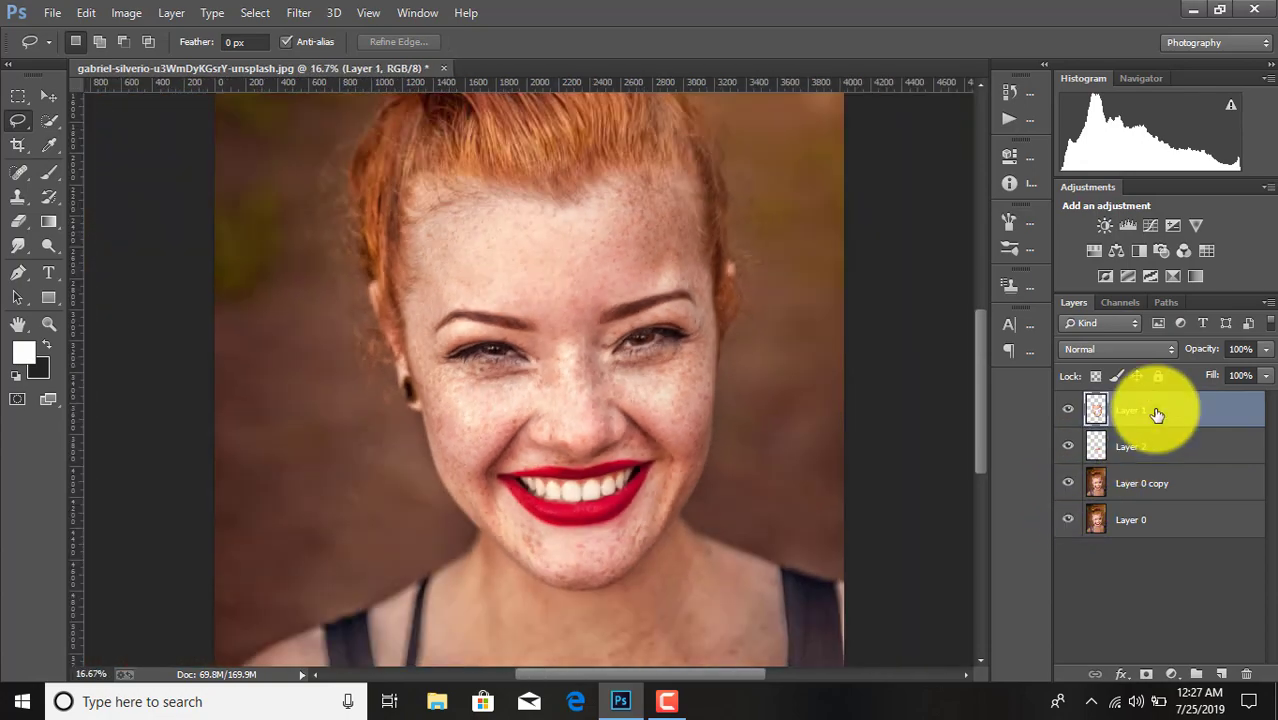
{"action": "left_click", "coordinate": [299, 12]}
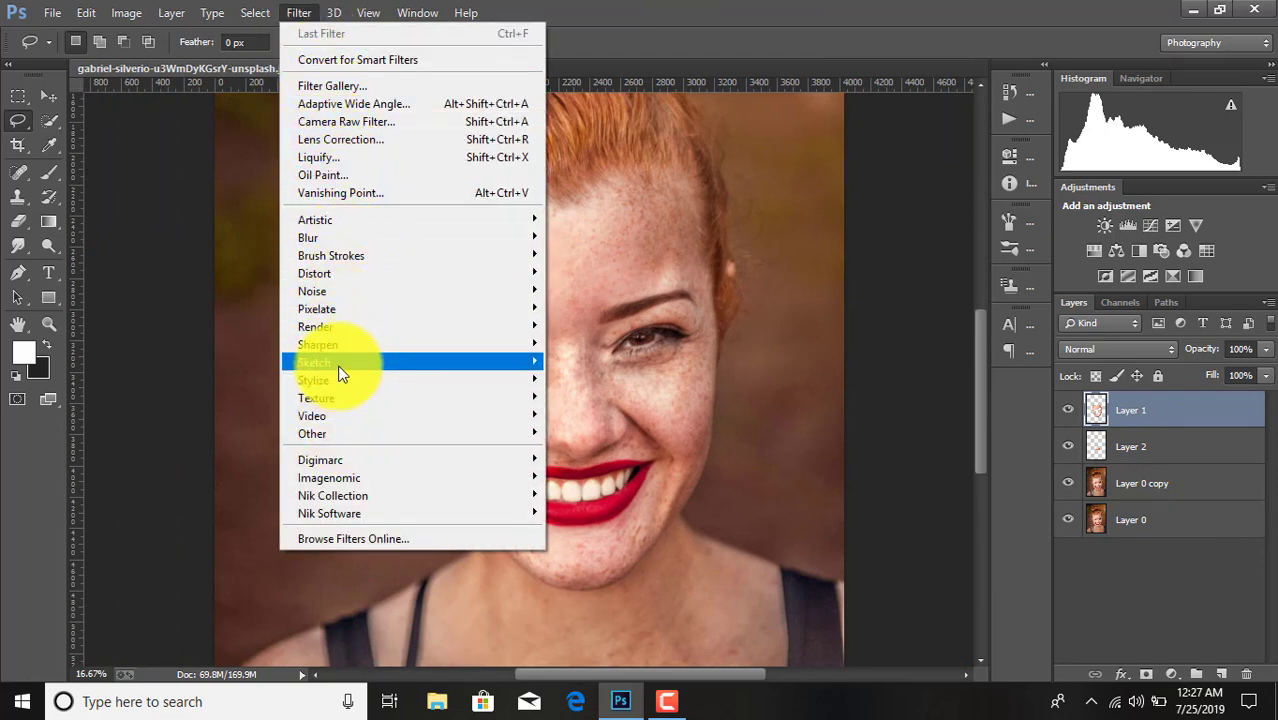
{"action": "mouse_move", "coordinate": [308, 237]}
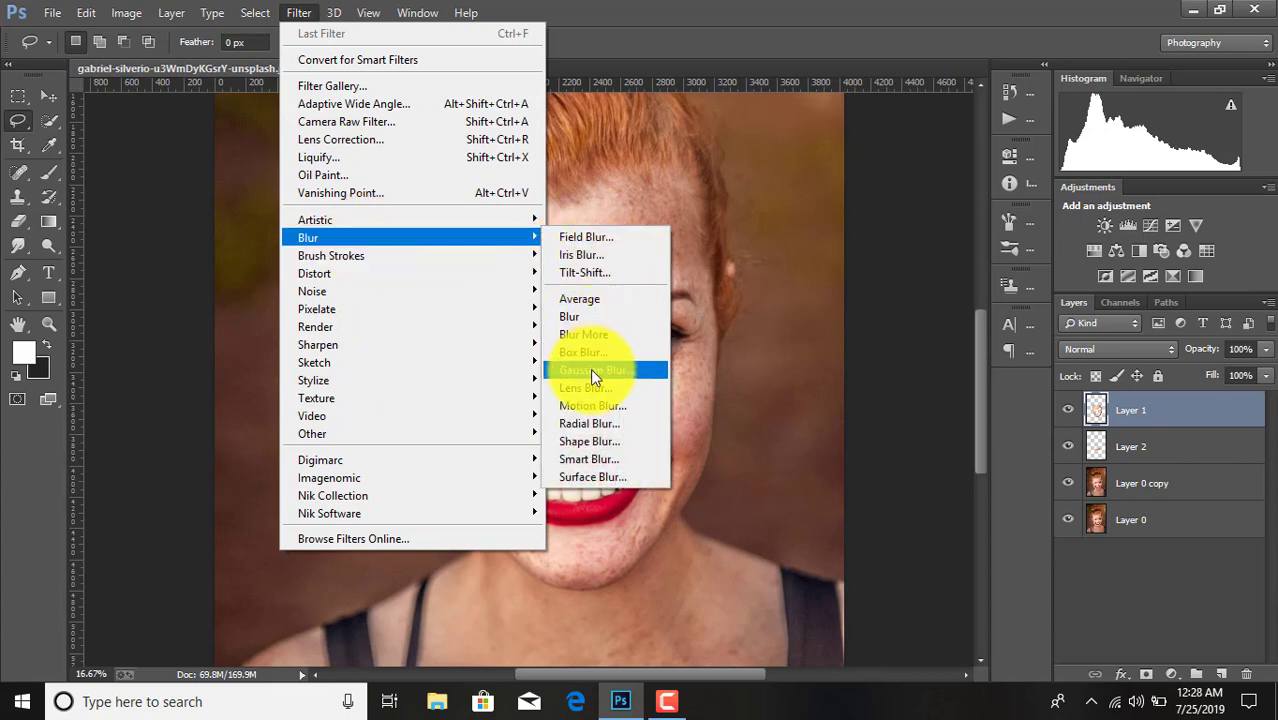
{"action": "left_click", "coordinate": [590, 370]}
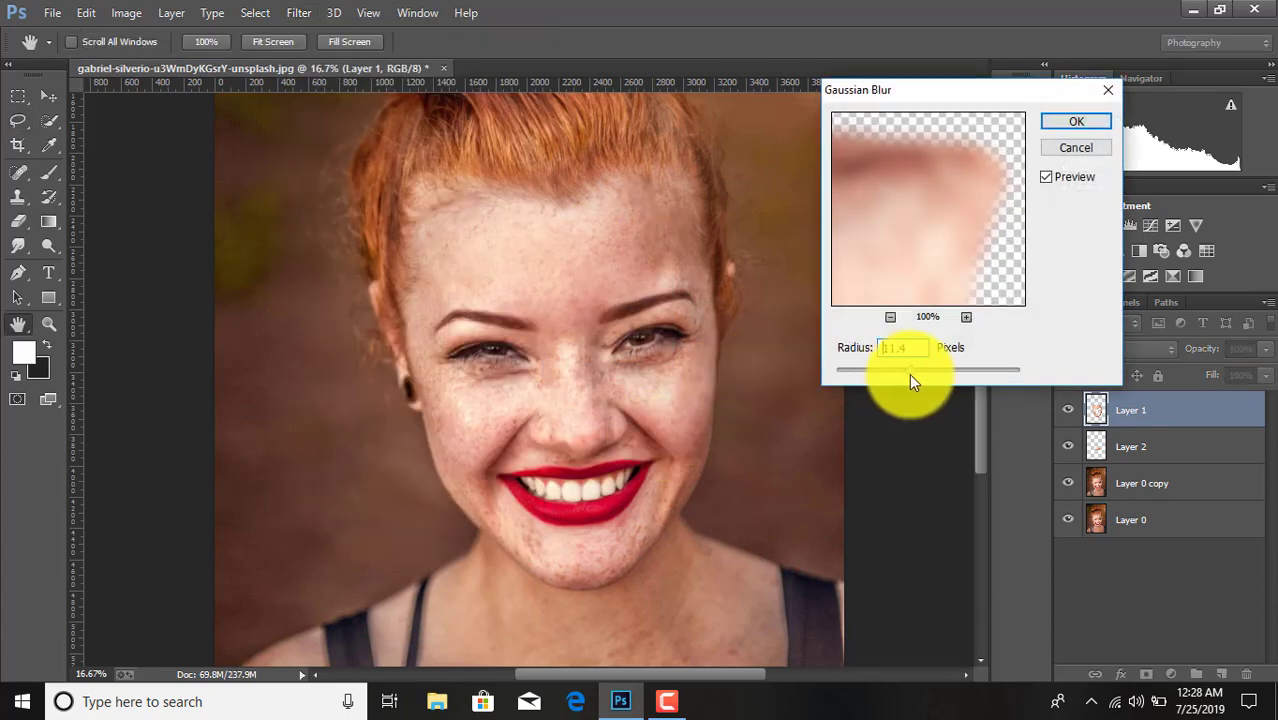
{"action": "left_click_drag", "start_coordinate": [909, 373], "coordinate": [924, 372]}
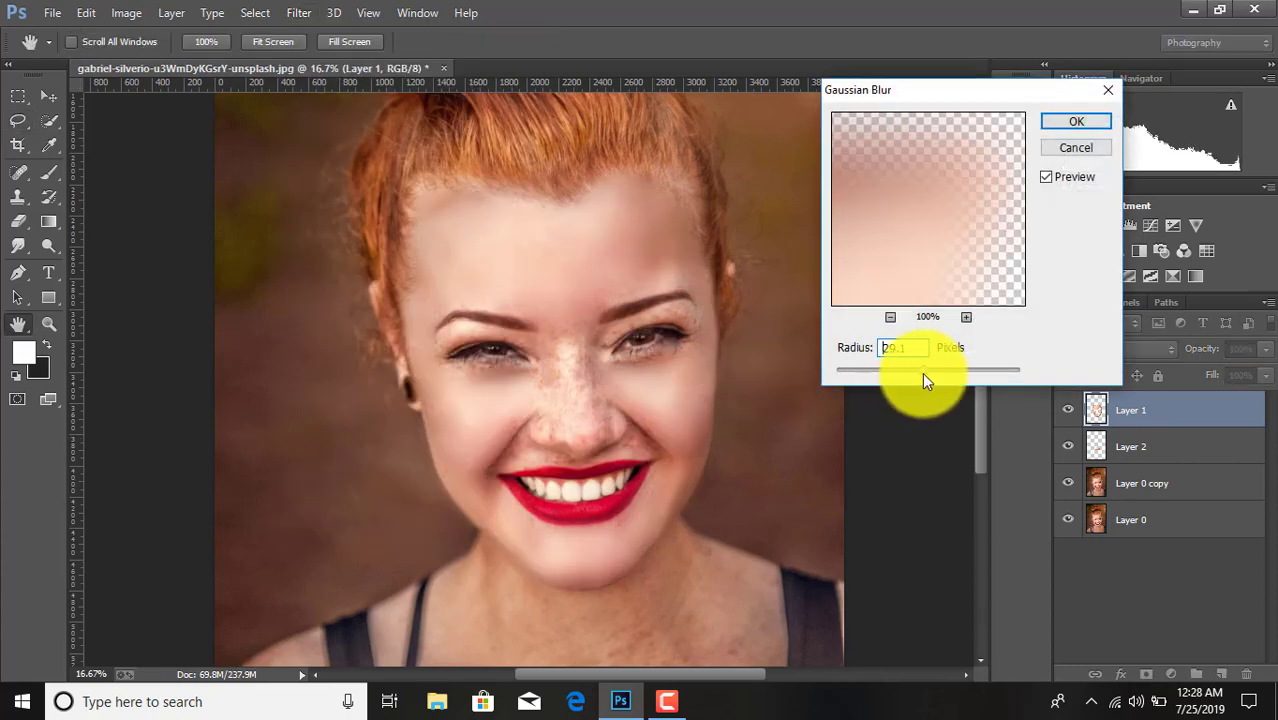
{"action": "left_click_drag", "start_coordinate": [924, 372], "coordinate": [913, 370]}
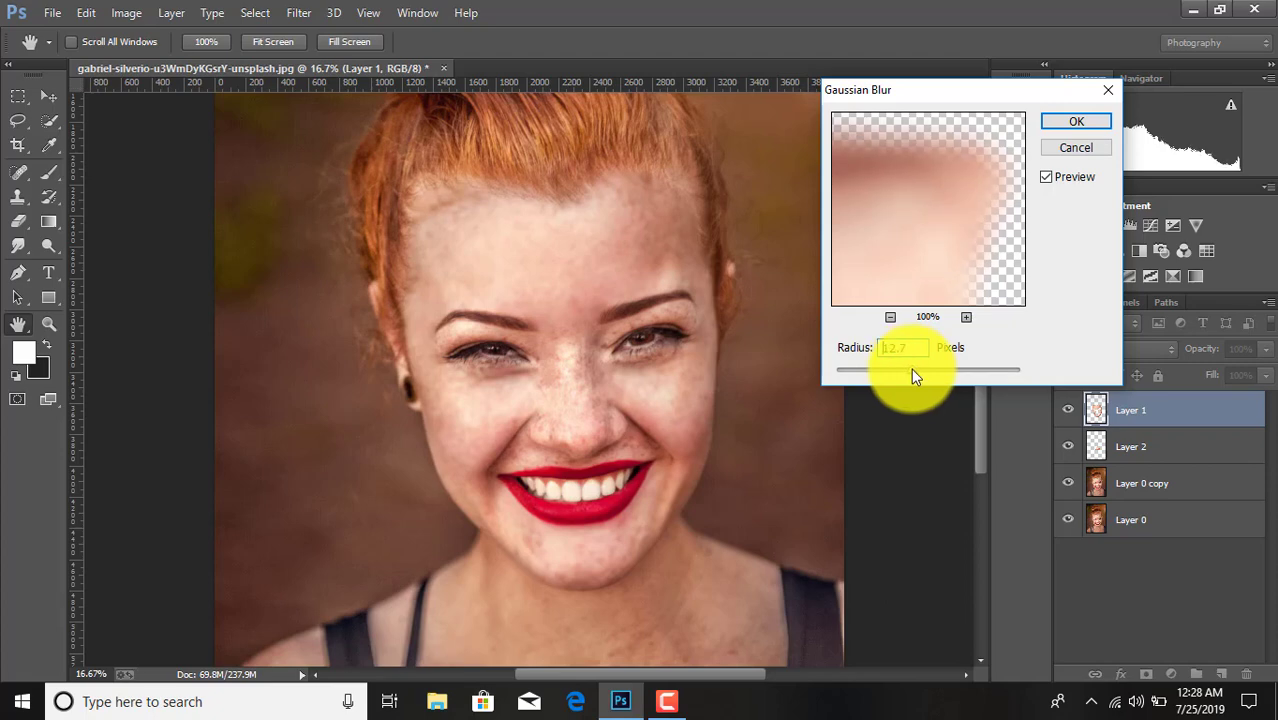
{"action": "left_click", "coordinate": [1058, 122]}
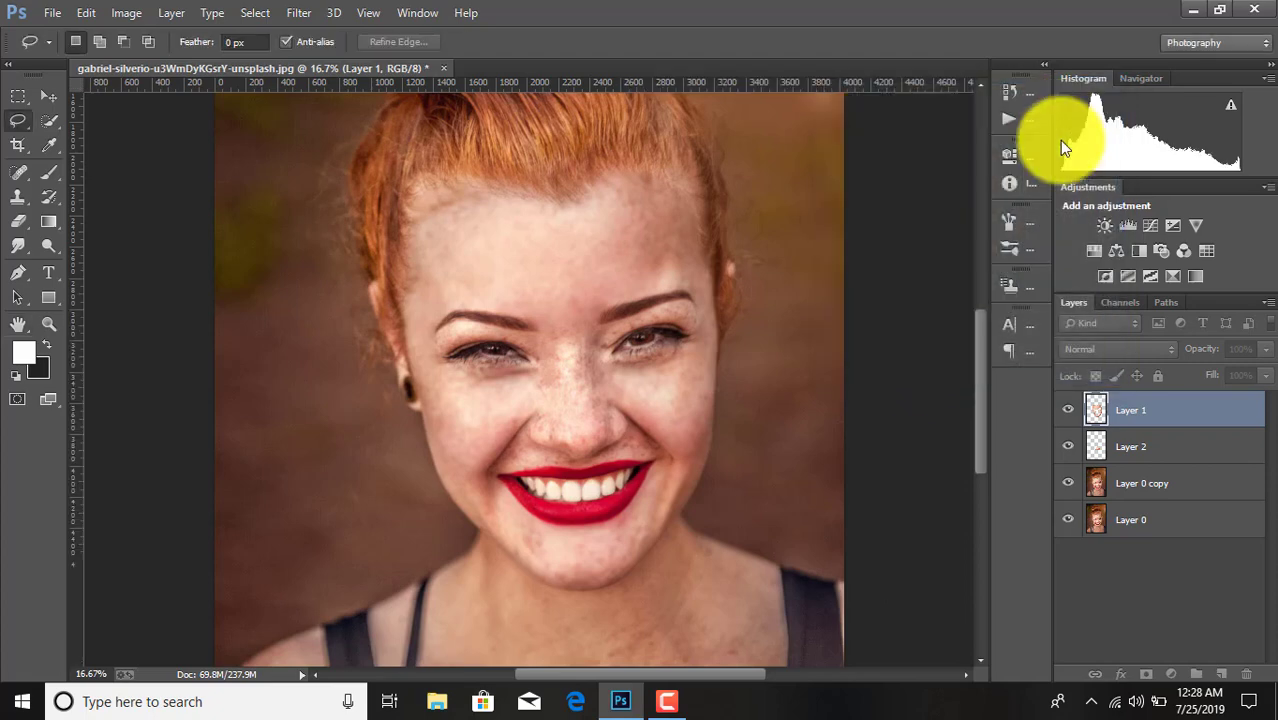
Apply a Gaussian Blur of about 7 px to the nose-area Layer 2
{"action": "left_click", "coordinate": [1084, 453]}
{"action": "left_click", "coordinate": [299, 12]}
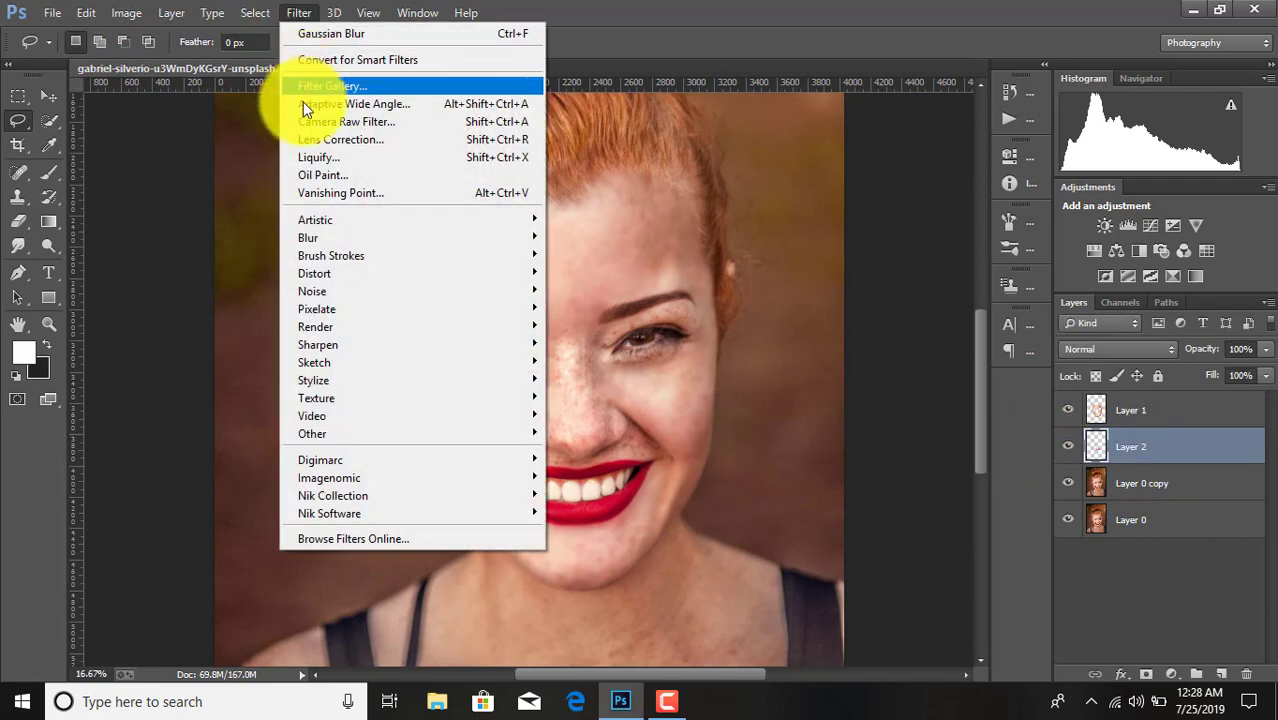
{"action": "mouse_move", "coordinate": [308, 237]}
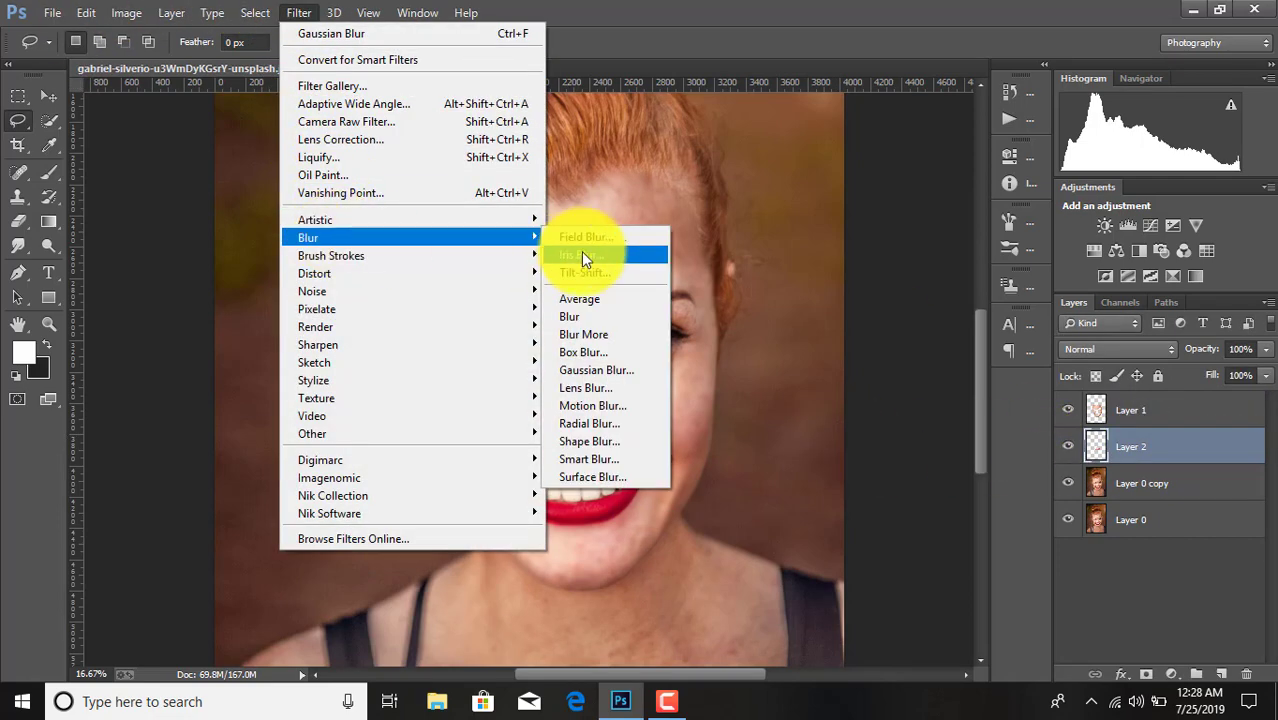
{"action": "left_click", "coordinate": [598, 372]}
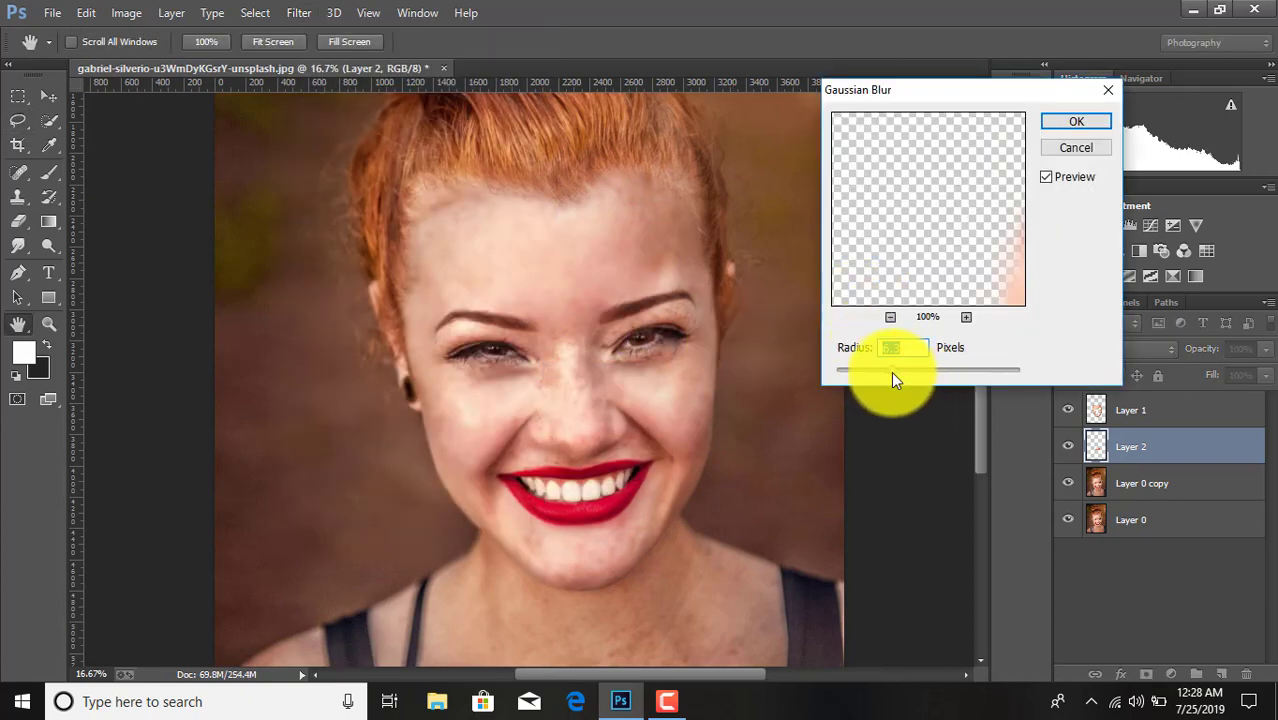
{"action": "left_click_drag", "start_coordinate": [893, 372], "coordinate": [898, 373]}
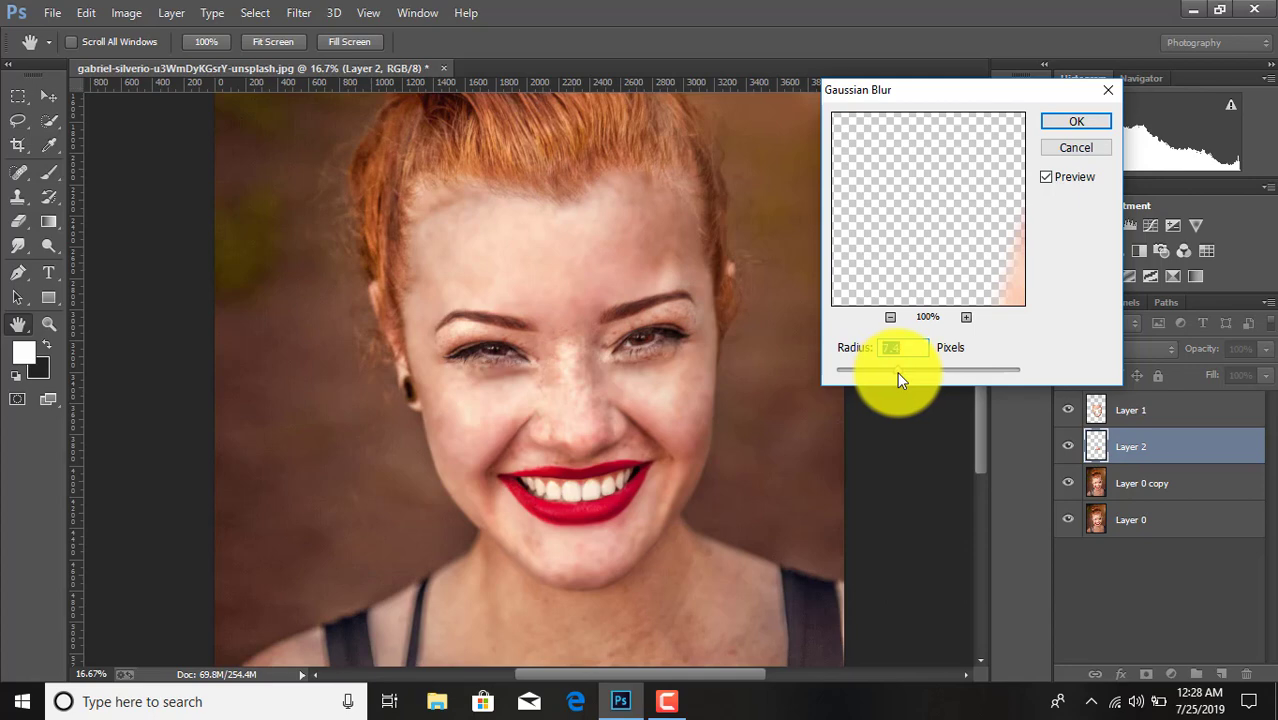
{"action": "left_click", "coordinate": [1060, 121]}
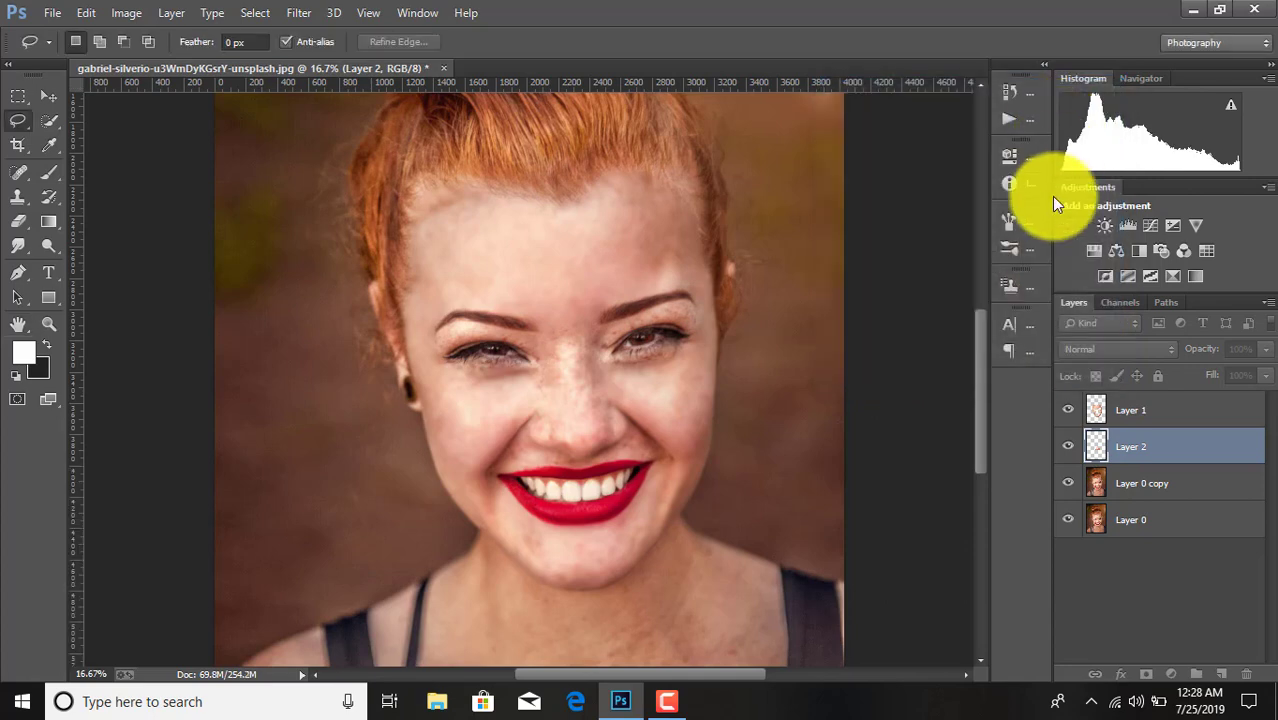
Copy the skin around both eyes from Layer 0 copy onto a new layer and Gaussian-blur it
{"action": "left_click", "coordinate": [1138, 490]}
{"action": "key", "text": "ctrl+plus"}
{"action": "key", "text": "ctrl+plus"}
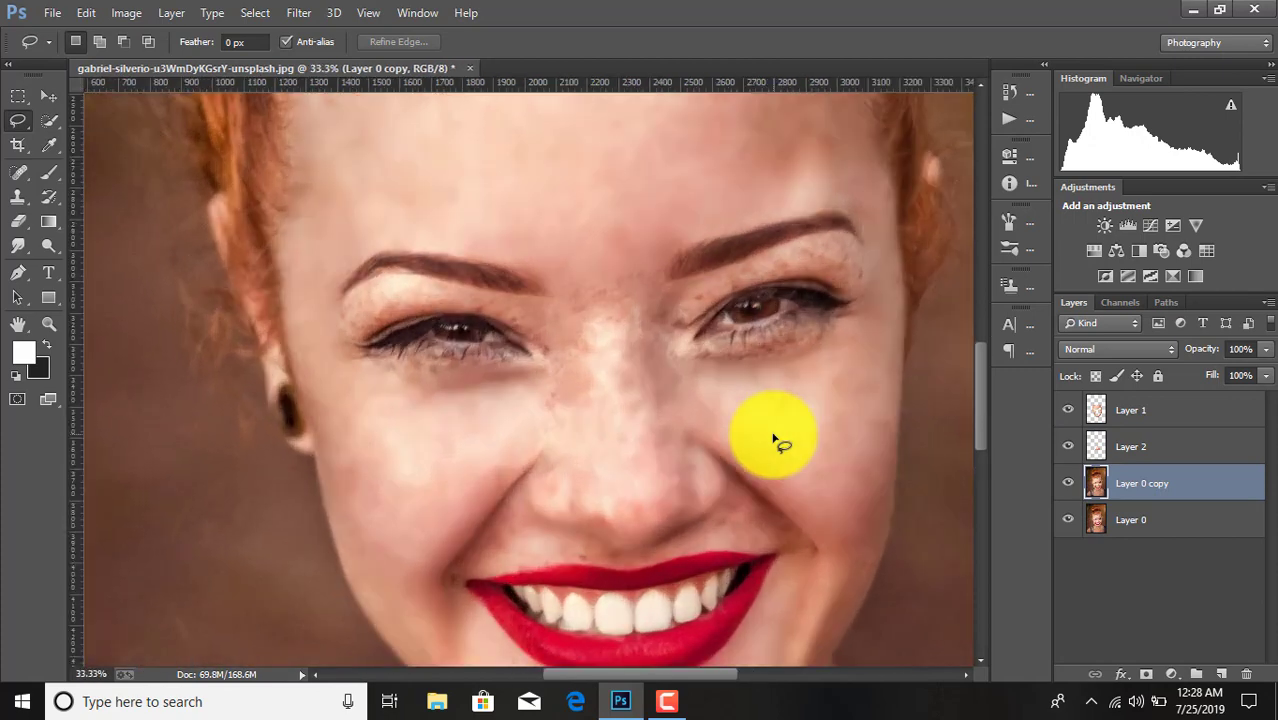
{"action": "key", "text": "ctrl+plus"}
{"action": "key", "text": "ctrl+minus"}
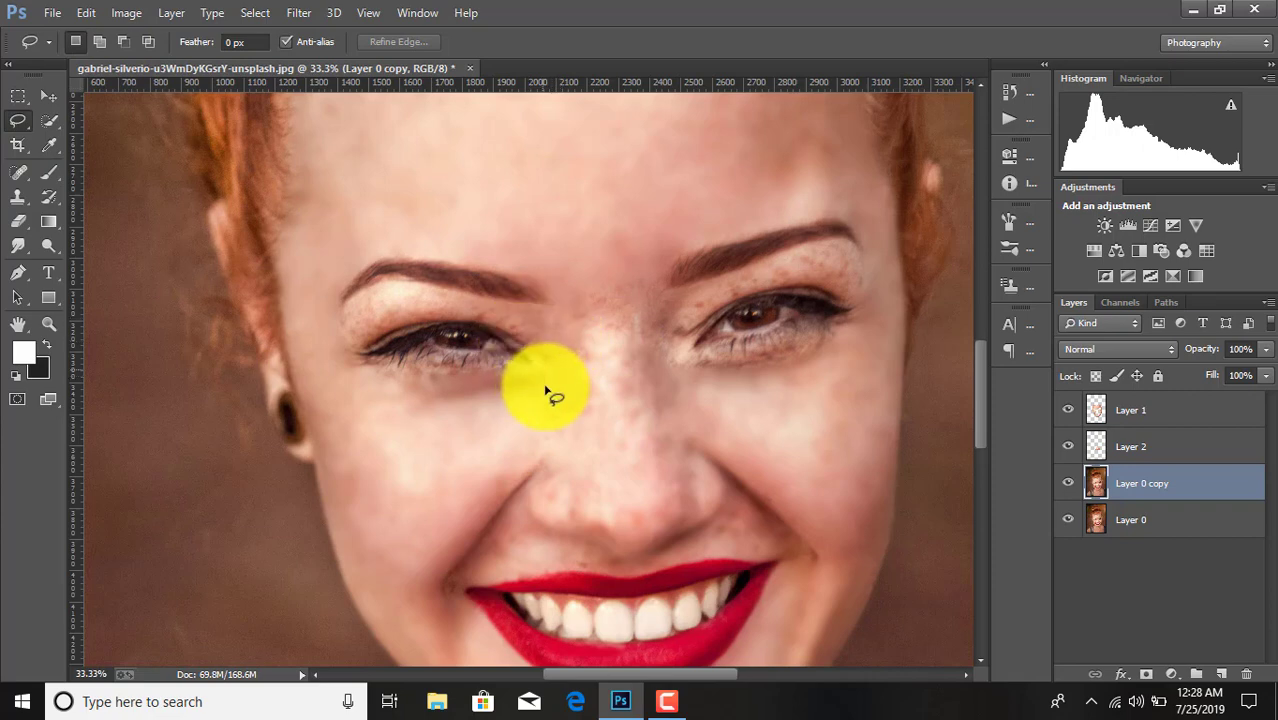
{"action": "mouse_move", "coordinate": [545, 368]}
{"action": "left_mouse_down"}
{"action": "mouse_move", "coordinate": [703, 322]}
{"action": "mouse_move", "coordinate": [770, 285]}
{"action": "mouse_move", "coordinate": [866, 300]}
{"action": "mouse_move", "coordinate": [847, 240]}
{"action": "mouse_move", "coordinate": [722, 283]}
{"action": "mouse_move", "coordinate": [487, 303]}
{"action": "mouse_move", "coordinate": [394, 285]}
{"action": "mouse_move", "coordinate": [354, 294]}
{"action": "mouse_move", "coordinate": [334, 330]}
{"action": "mouse_move", "coordinate": [354, 354]}
{"action": "mouse_move", "coordinate": [391, 337]}
{"action": "mouse_move", "coordinate": [503, 328]}
{"action": "mouse_move", "coordinate": [538, 362]}
{"action": "mouse_move", "coordinate": [550, 400]}
{"action": "left_mouse_up"}
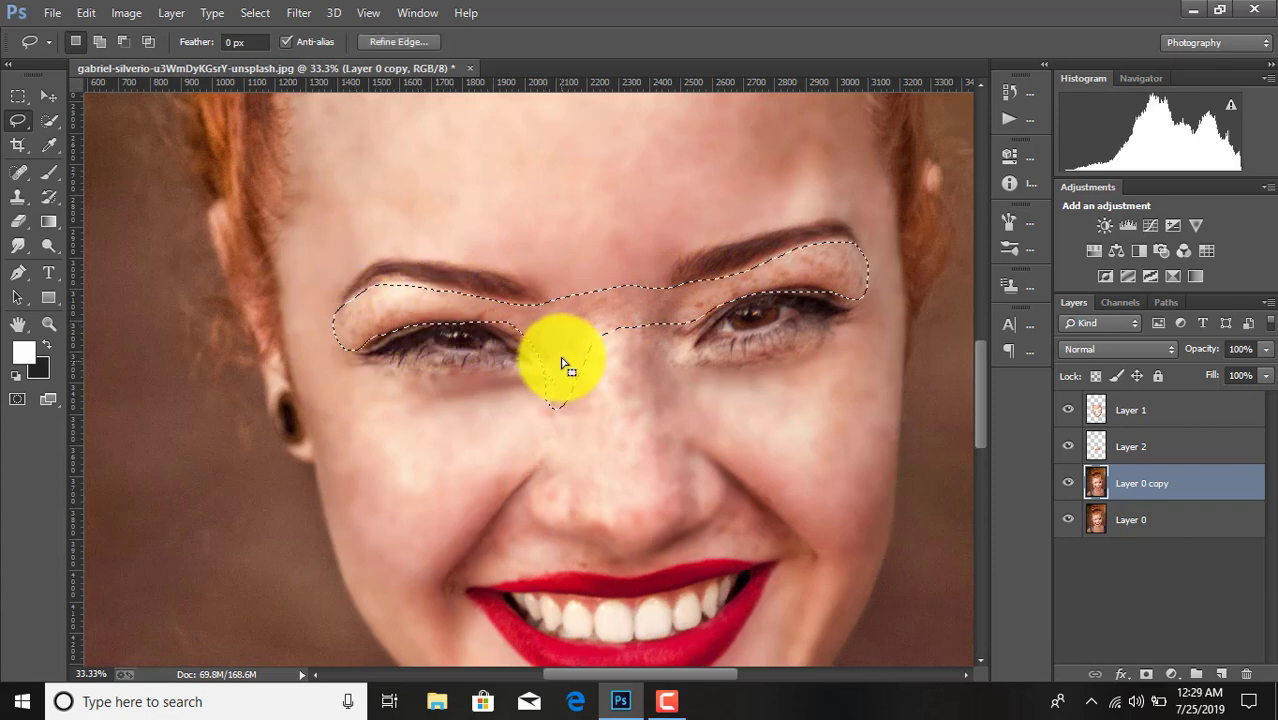
{"action": "right_click", "coordinate": [565, 350]}
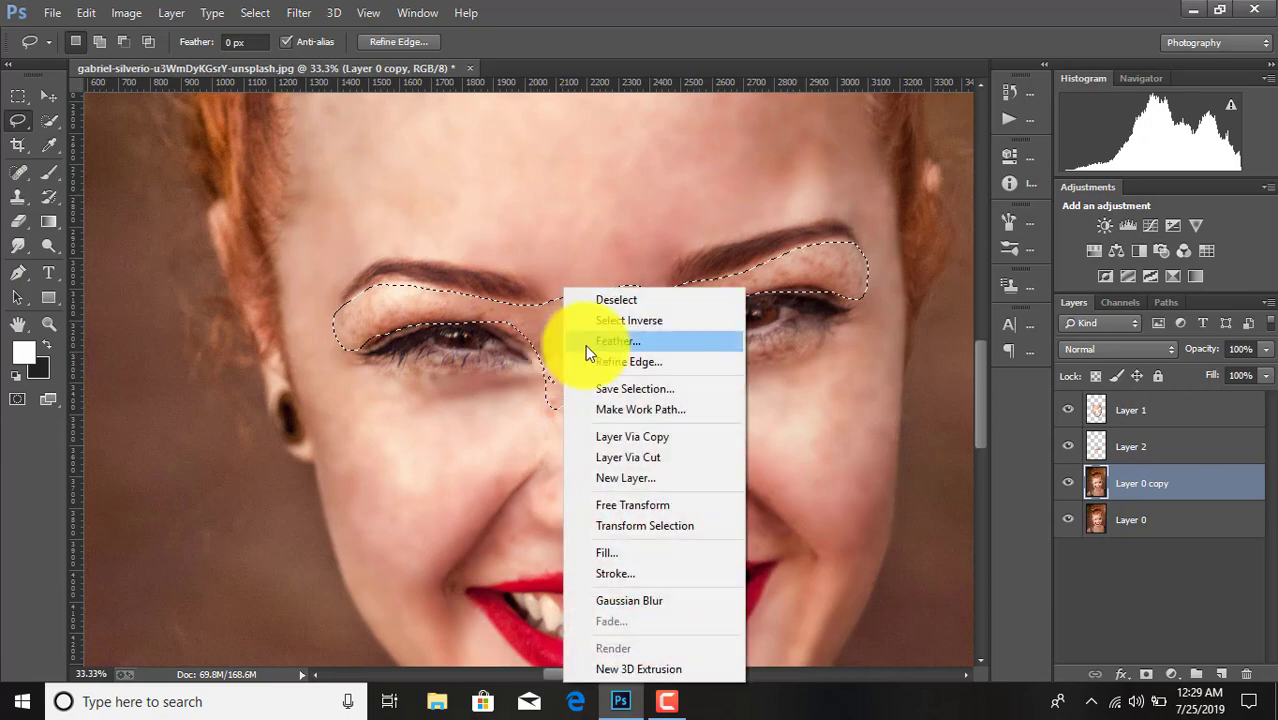
{"action": "left_click", "coordinate": [644, 436]}
{"action": "left_click", "coordinate": [300, 13]}
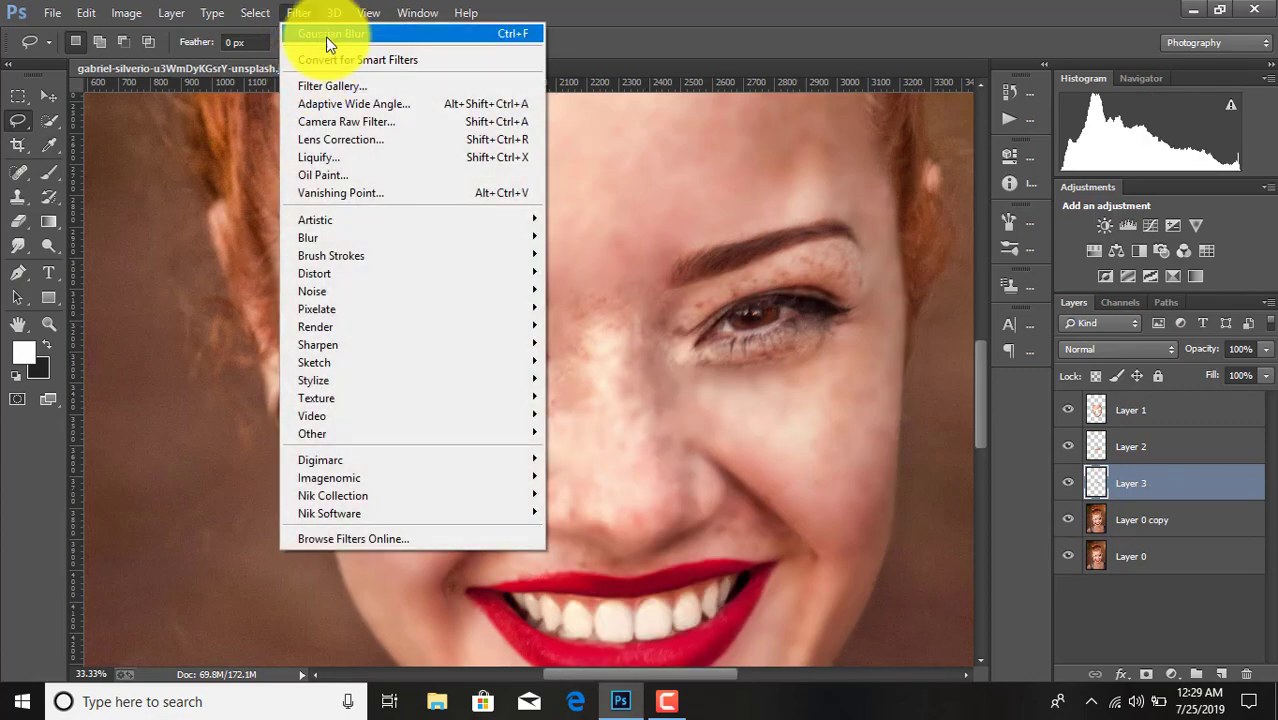
{"action": "left_click", "coordinate": [327, 33]}
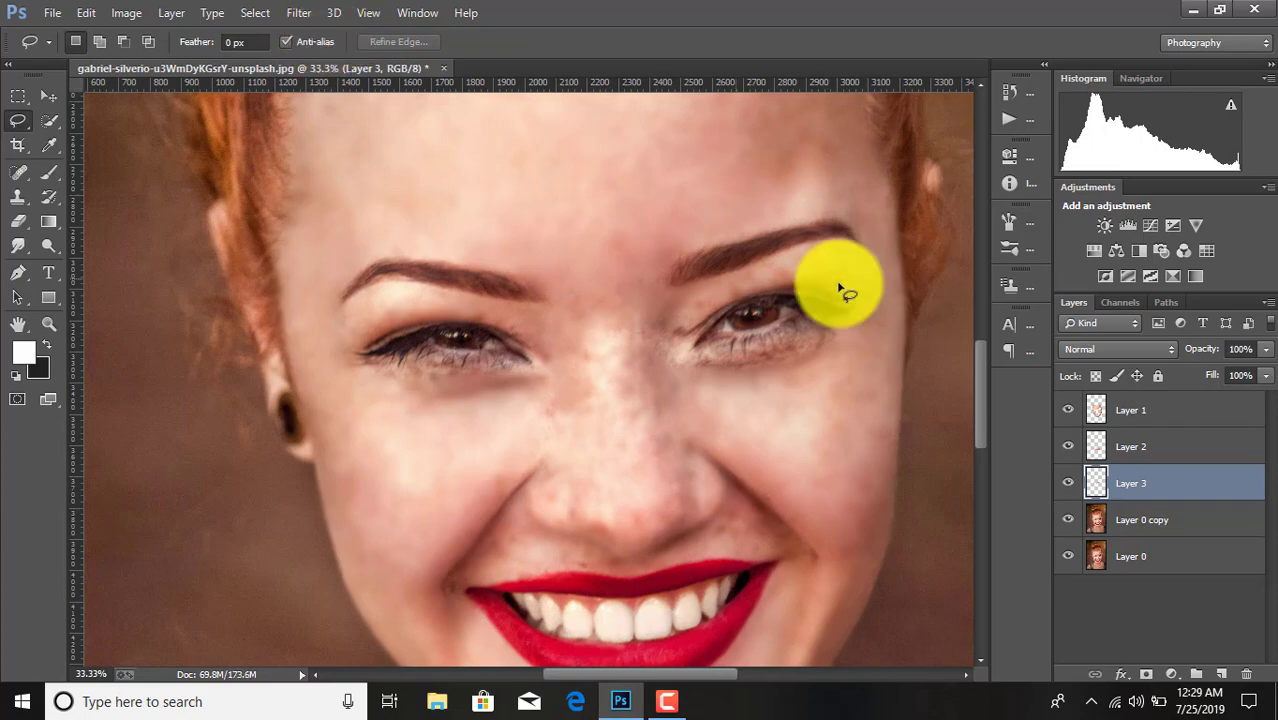
Merge Layers 1 through 3 into a single Layer 1
{"action": "left_click", "coordinate": [1161, 456], "text": "shift"}
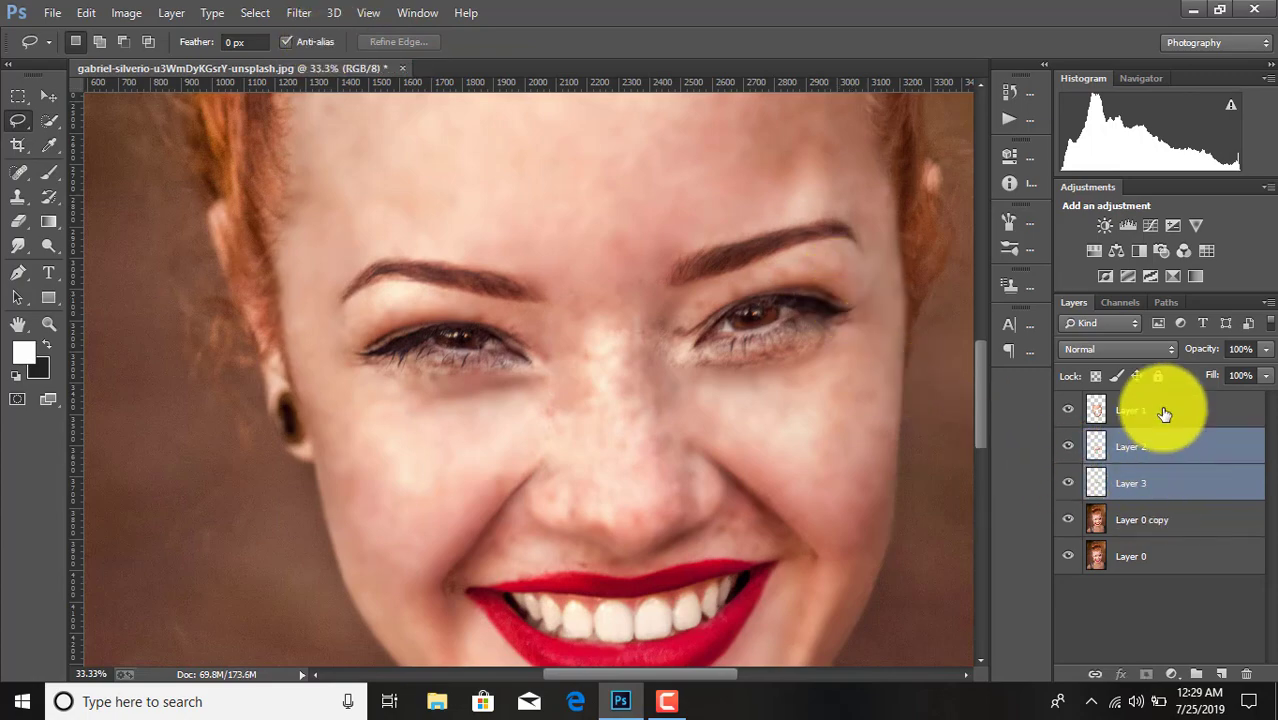
{"action": "left_click", "coordinate": [1163, 410], "text": "shift"}
{"action": "right_click", "coordinate": [1163, 410]}
{"action": "left_click", "coordinate": [839, 538]}
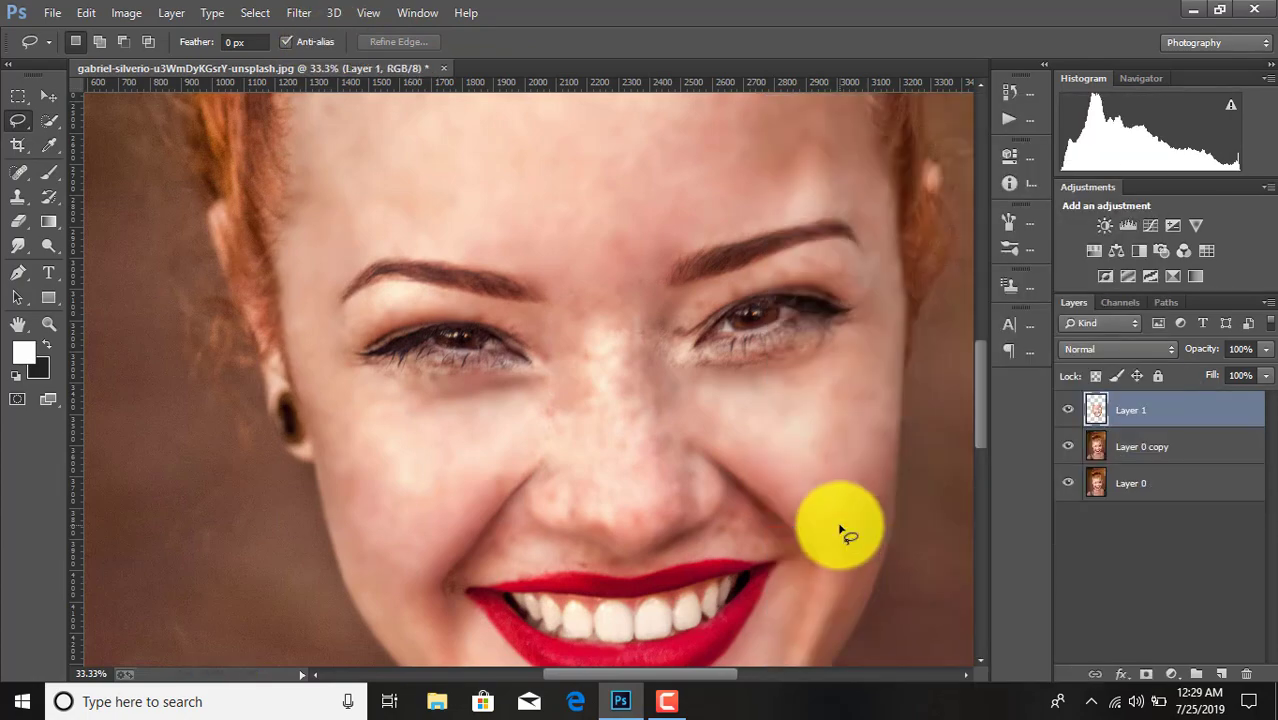
{"action": "key", "text": "ctrl+minus"}
{"action": "key", "text": "ctrl+minus"}
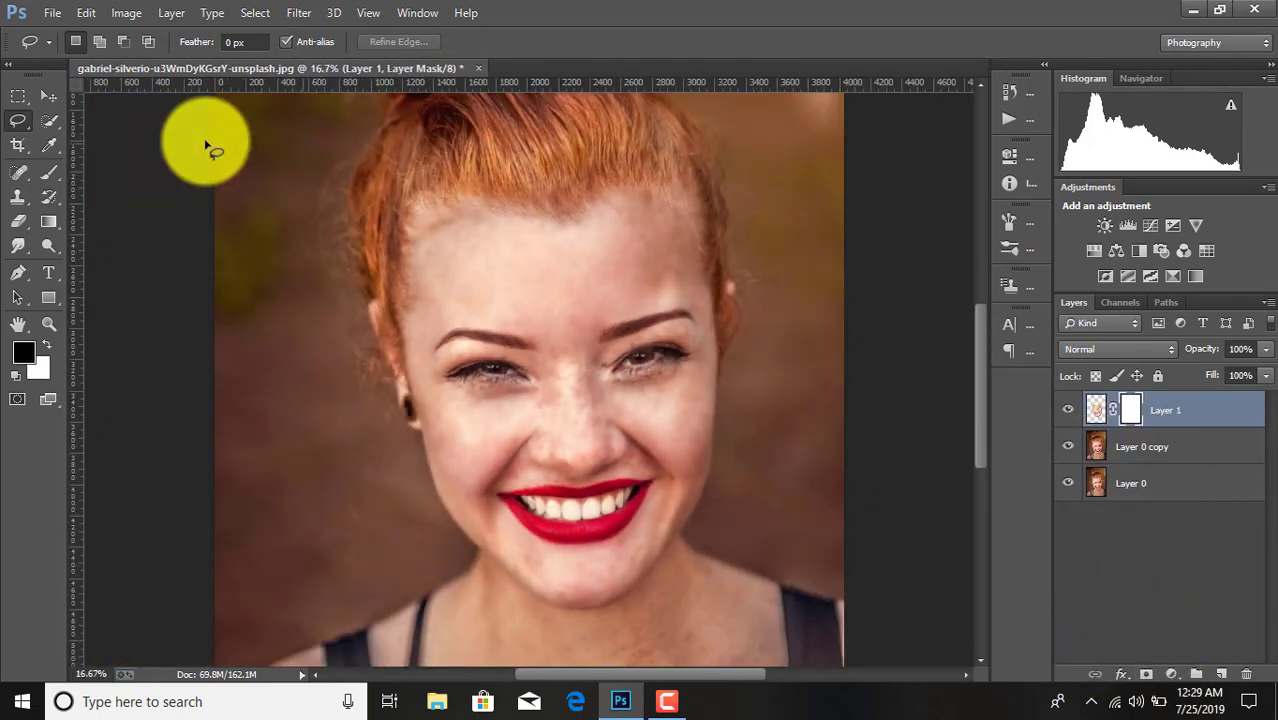
Paint Layer 1's mask black at 74% opacity to restore detail around the eyes
{"action": "left_click", "coordinate": [48, 175]}
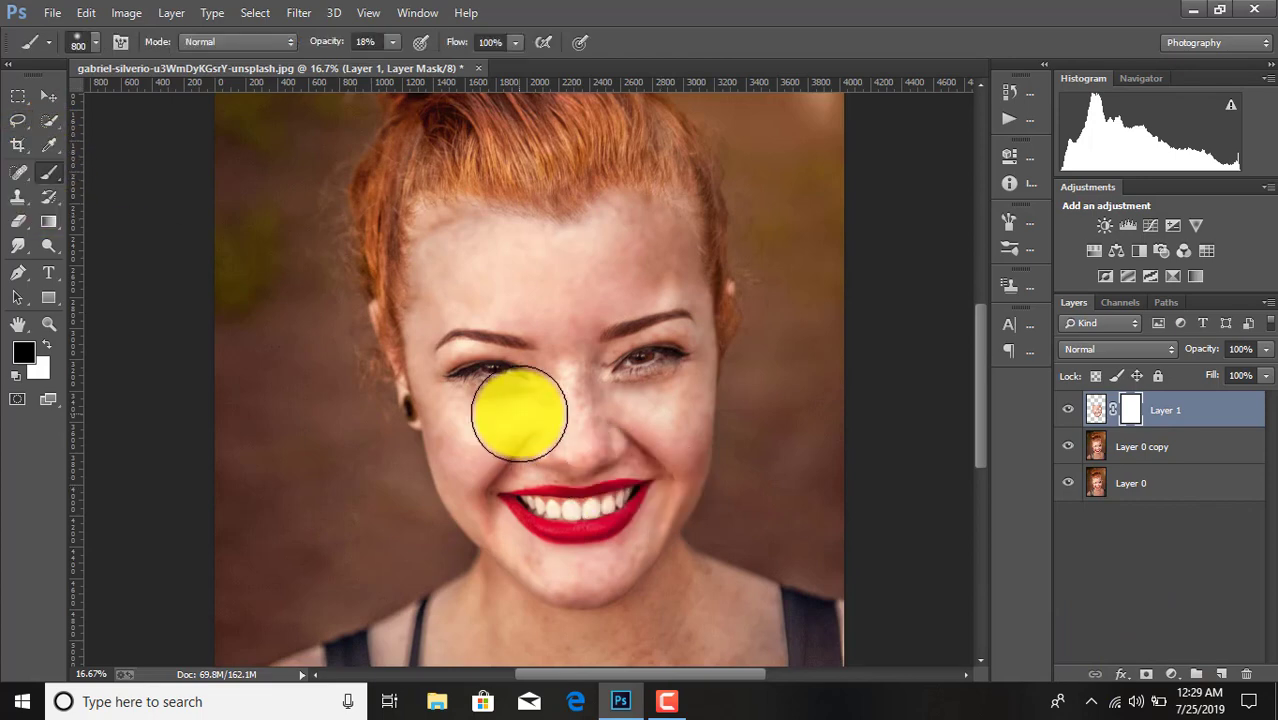
{"action": "key", "text": "ctrl+plus"}
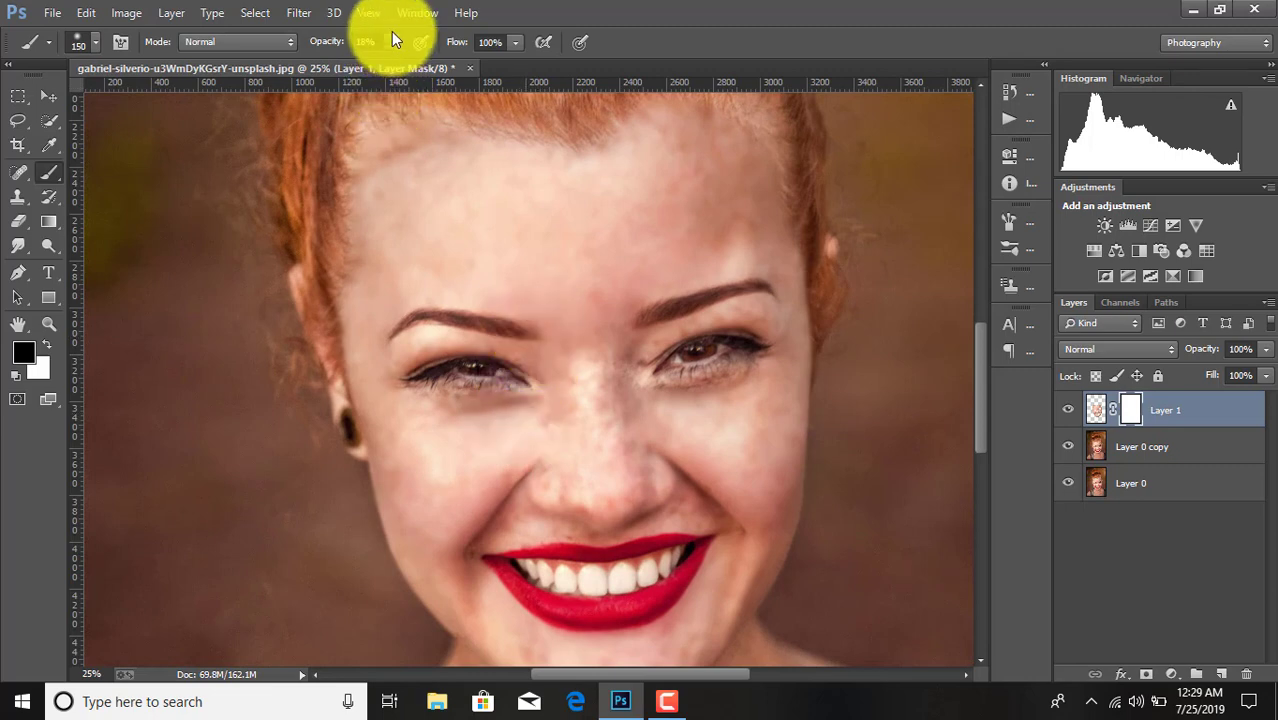
{"action": "left_click_drag", "start_coordinate": [393, 41], "coordinate": [445, 67]}
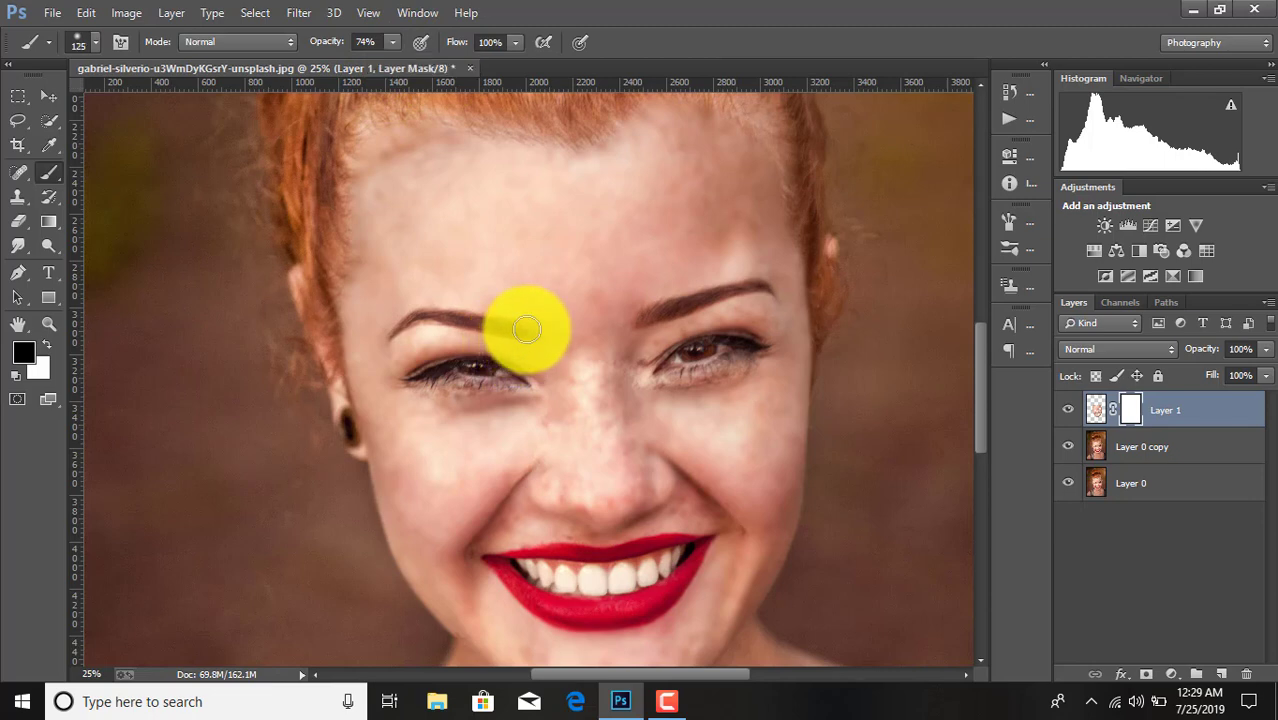
{"action": "scroll", "coordinate": [527, 329], "scroll_direction": "up", "scroll_amount": 1}
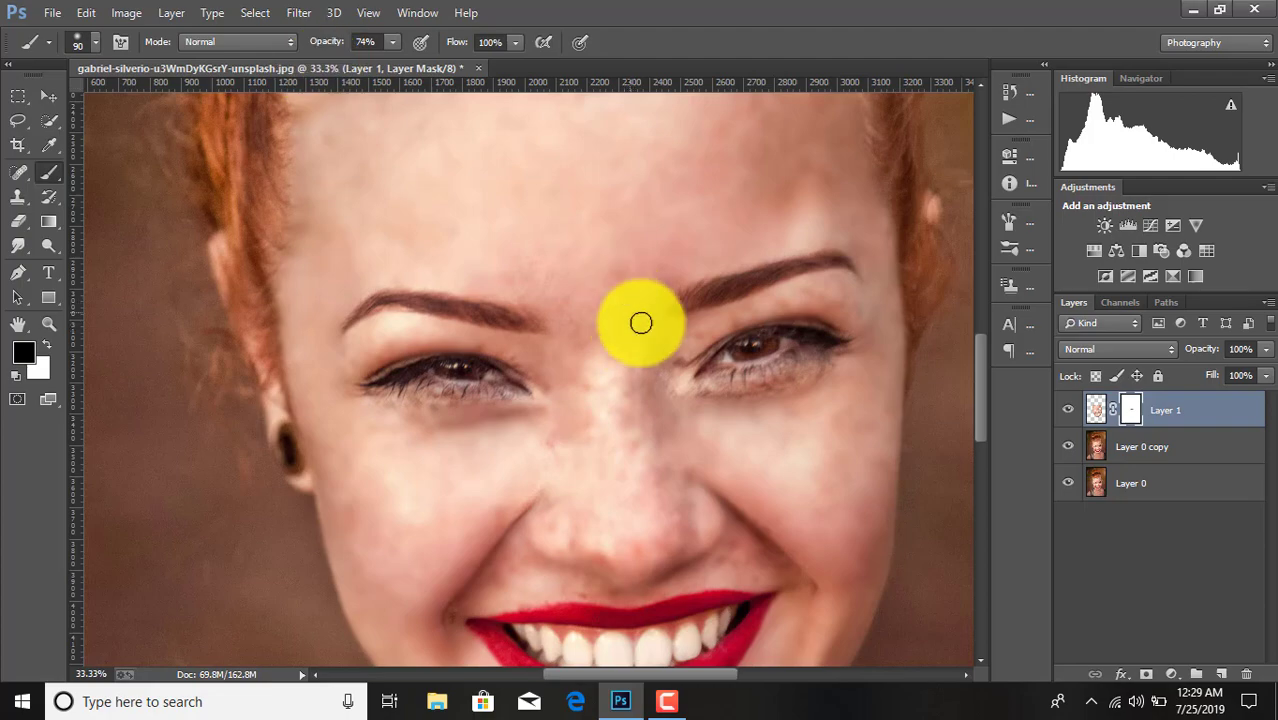
{"action": "left_click", "coordinate": [86, 12]}
{"action": "left_click", "coordinate": [150, 47]}
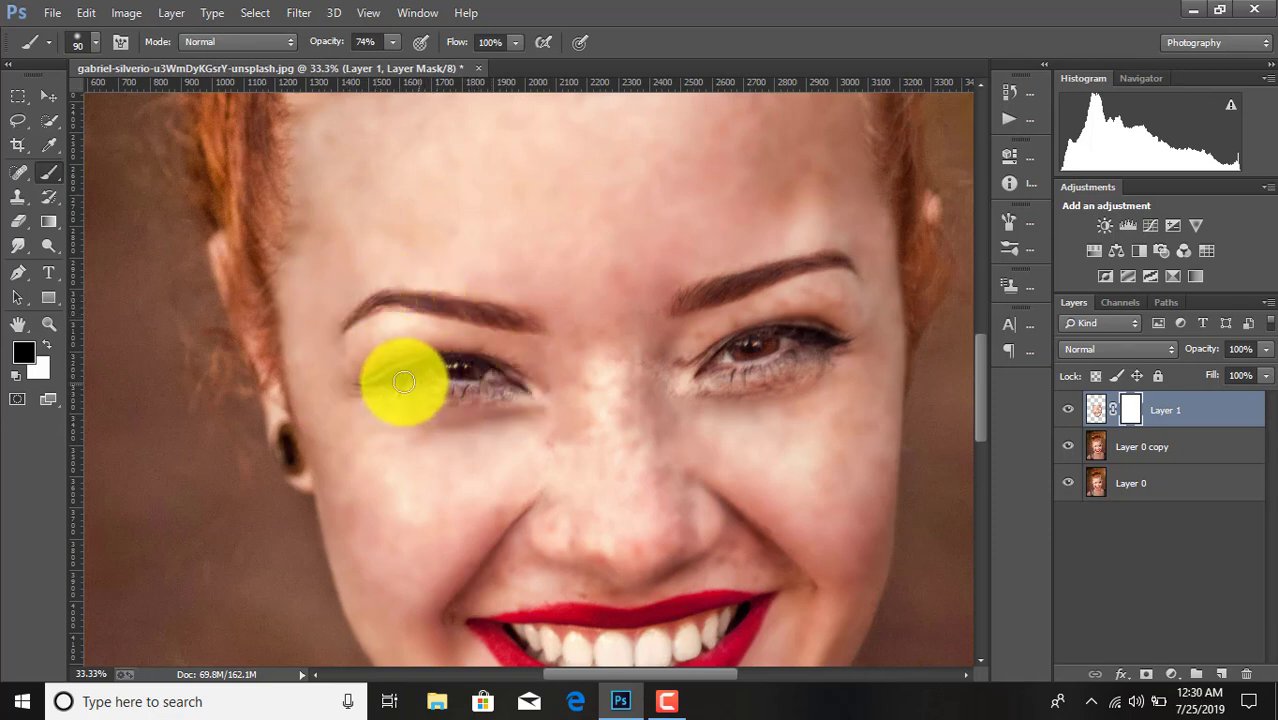
{"action": "mouse_move", "coordinate": [699, 351]}
{"action": "left_mouse_down"}
{"action": "mouse_move", "coordinate": [748, 383]}
{"action": "mouse_move", "coordinate": [805, 328]}
{"action": "mouse_move", "coordinate": [693, 294]}
{"action": "mouse_move", "coordinate": [848, 264]}
{"action": "left_mouse_up"}
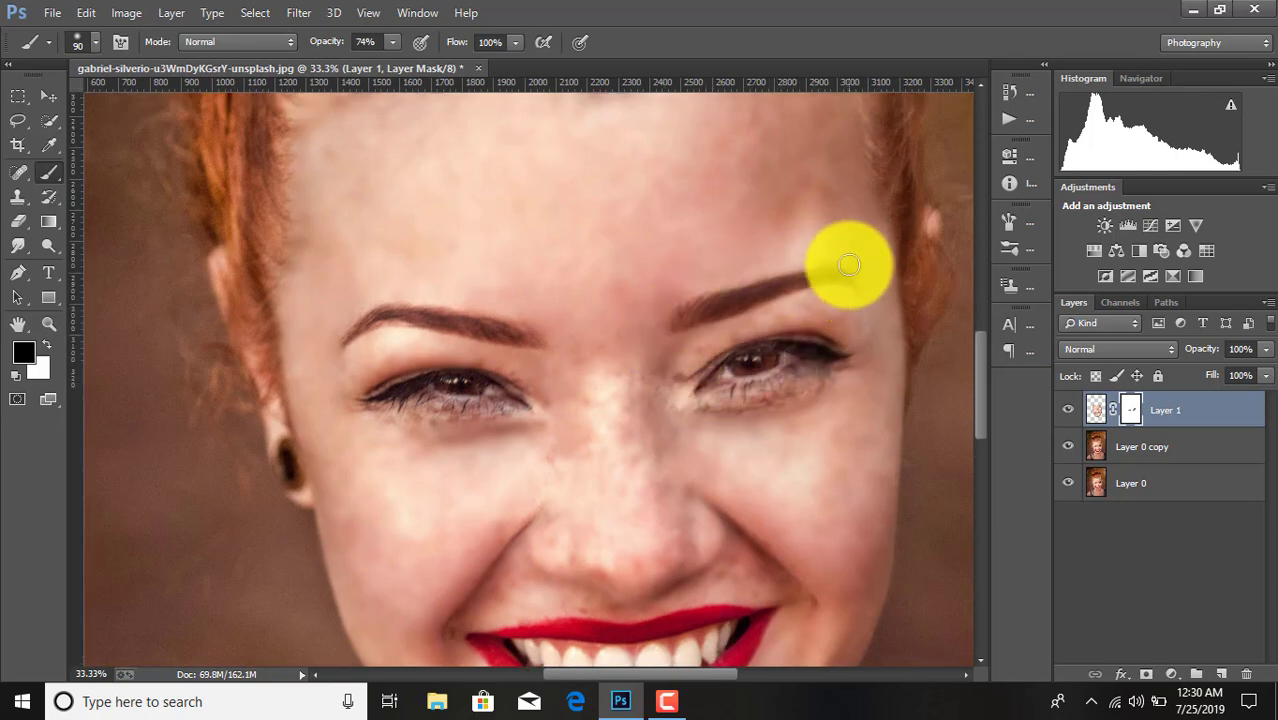
{"action": "scroll", "coordinate": [848, 264], "scroll_direction": "up", "scroll_amount": 3}
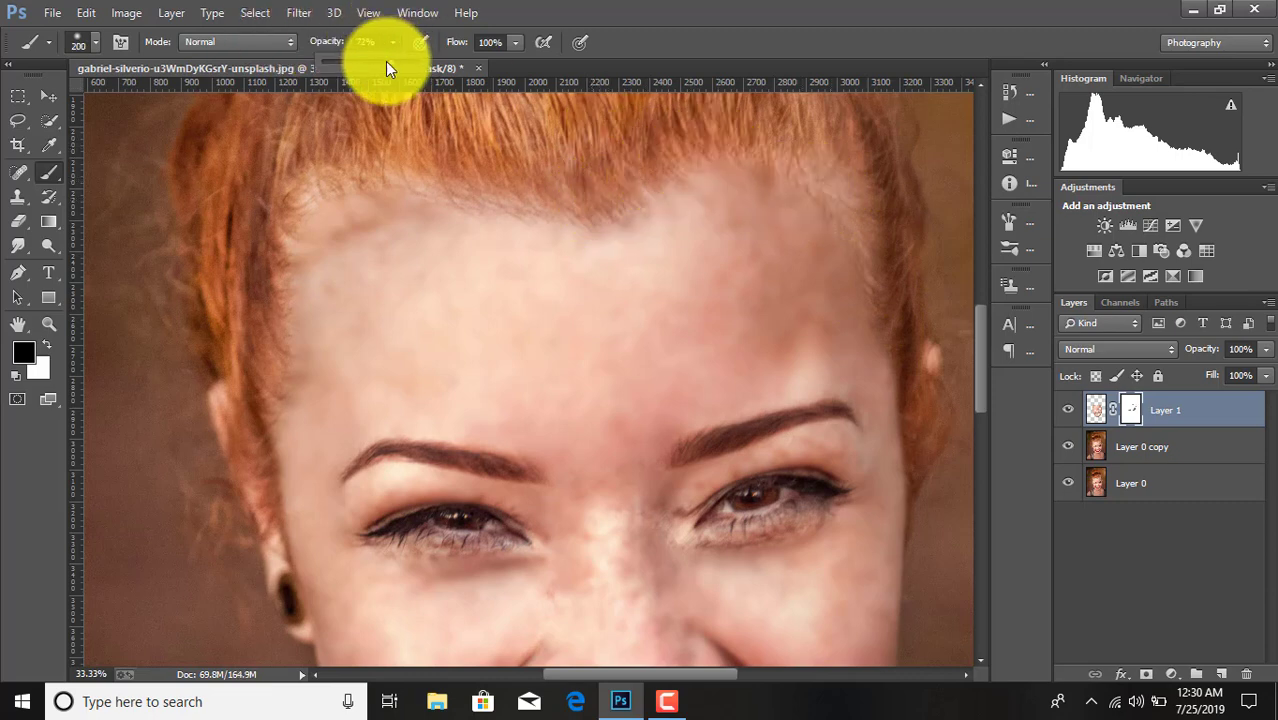
{"action": "left_click", "coordinate": [271, 255]}
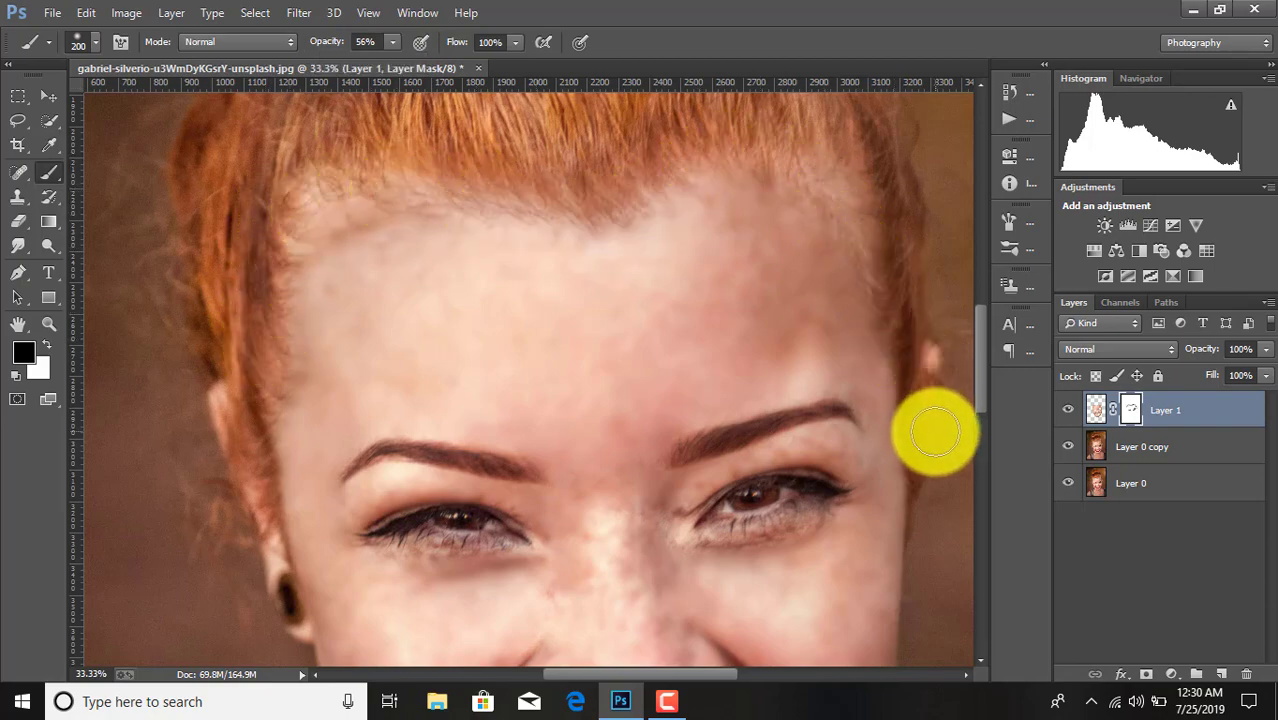
Mask the lips at about 43% opacity and the area above the upper lip at 28%
{"action": "scroll", "coordinate": [933, 428], "scroll_direction": "down", "scroll_amount": 3}
{"action": "scroll", "coordinate": [933, 424], "scroll_direction": "down", "scroll_amount": 4}
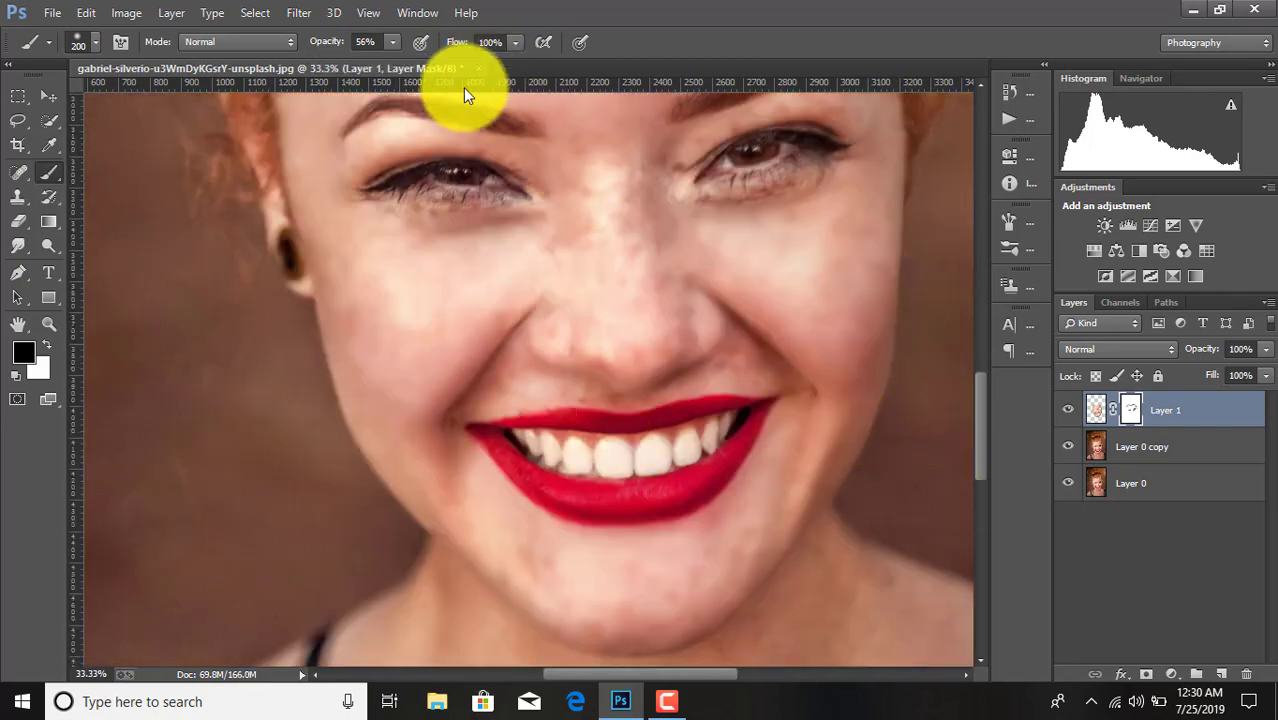
{"action": "left_click", "coordinate": [392, 42]}
{"action": "left_click_drag", "start_coordinate": [394, 66], "coordinate": [374, 70]}
{"action": "mouse_move", "coordinate": [513, 442]}
{"action": "left_mouse_down"}
{"action": "mouse_move", "coordinate": [720, 432]}
{"action": "mouse_move", "coordinate": [633, 491]}
{"action": "mouse_move", "coordinate": [576, 491]}
{"action": "mouse_move", "coordinate": [632, 500]}
{"action": "mouse_move", "coordinate": [522, 448]}
{"action": "mouse_move", "coordinate": [648, 450]}
{"action": "left_mouse_up"}
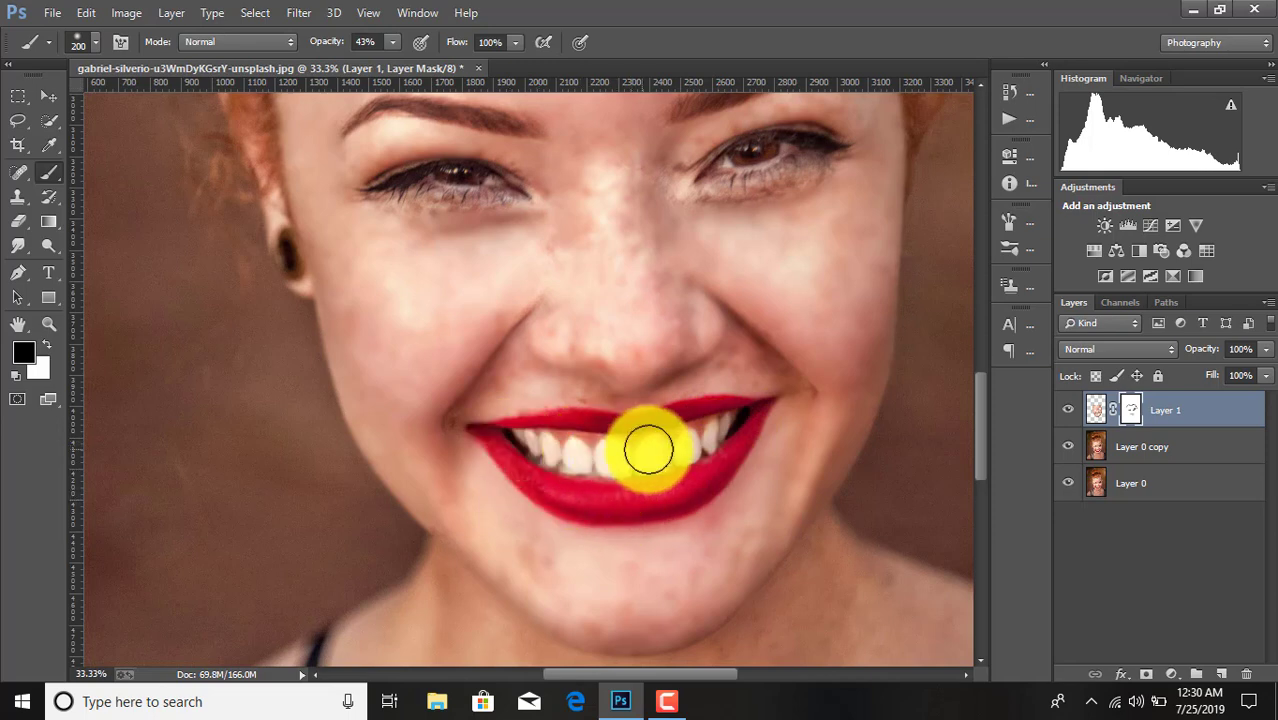
{"action": "key", "text": "ctrl+minus"}
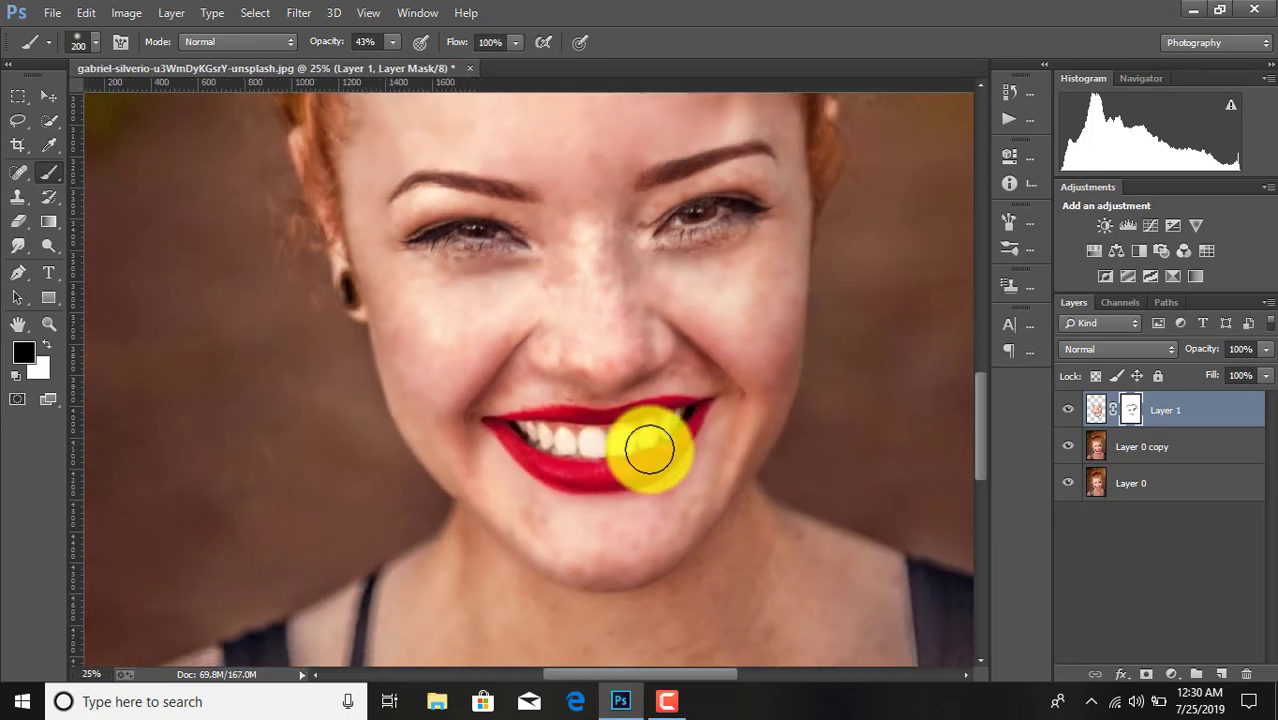
{"action": "left_click_drag", "start_coordinate": [390, 50], "coordinate": [378, 62]}
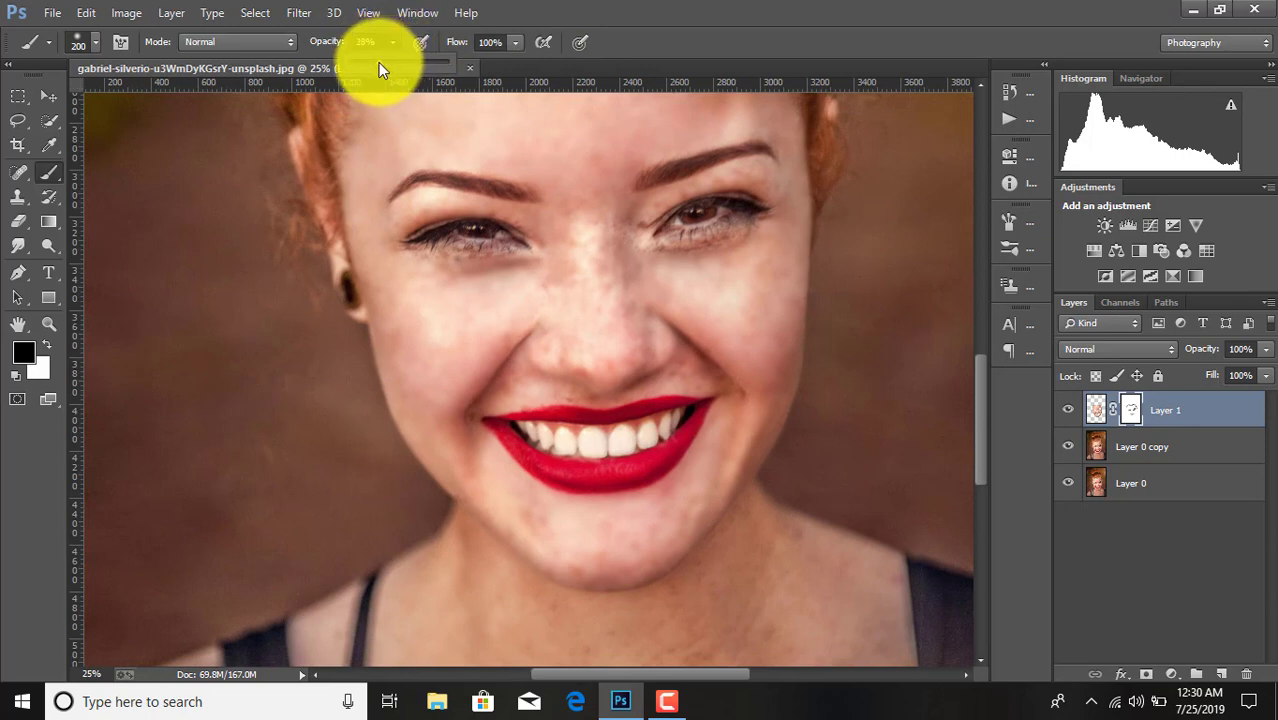
{"action": "mouse_move", "coordinate": [611, 390]}
{"action": "left_mouse_down"}
{"action": "mouse_move", "coordinate": [605, 379]}
{"action": "mouse_move", "coordinate": [665, 354]}
{"action": "mouse_move", "coordinate": [578, 370]}
{"action": "left_mouse_up"}
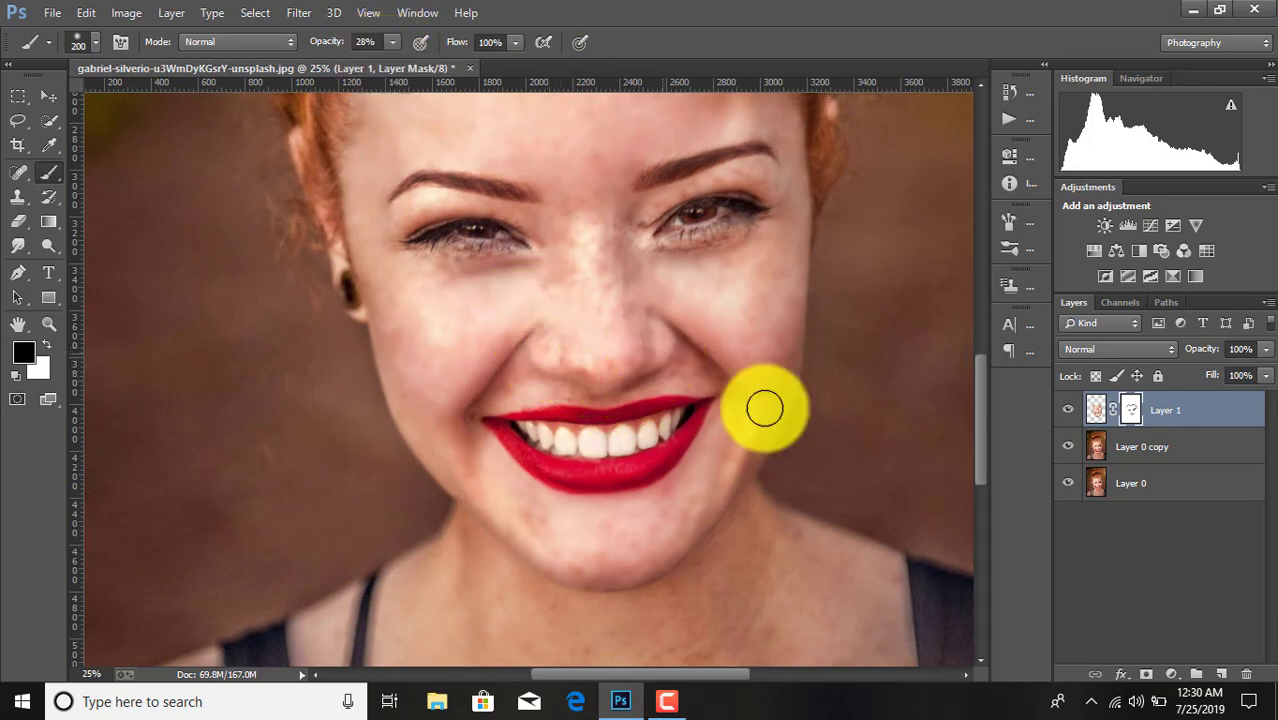
{"action": "key", "text": "ctrl+minus"}
{"action": "key", "text": "ctrl+minus"}
{"action": "key", "text": "ctrl+plus"}
{"action": "key", "text": "ctrl+plus"}
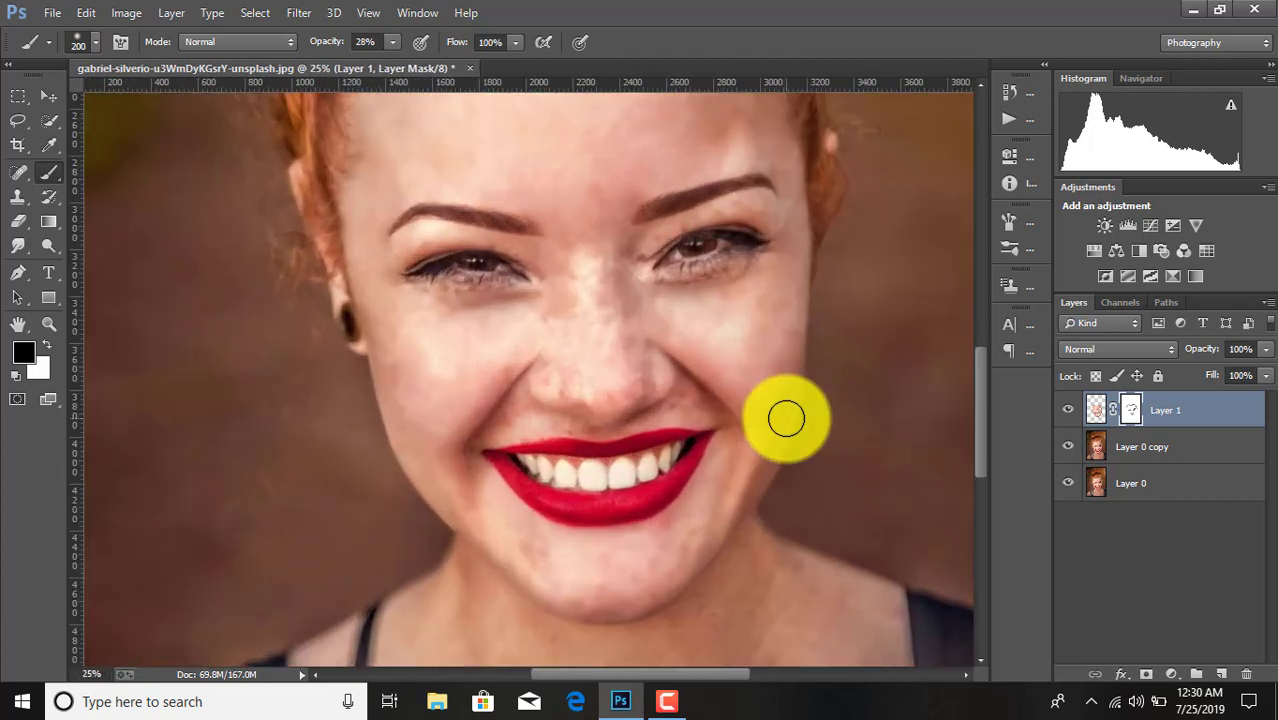
{"action": "key", "text": "ctrl+minus"}
{"action": "scroll", "coordinate": [786, 418], "scroll_direction": "up", "scroll_amount": 3}
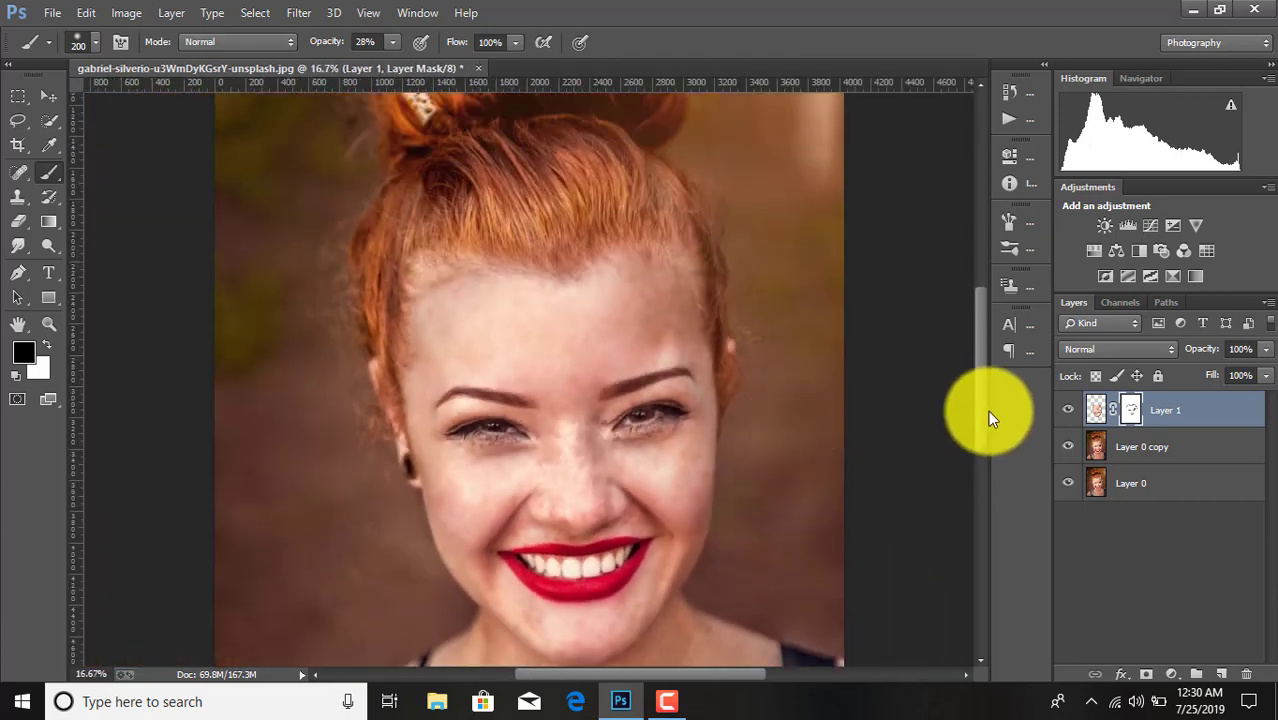
Merge Layer 1 and Layer 0 copy down into Layer 0, then duplicate Layer 0
{"action": "left_click", "coordinate": [1146, 458], "text": "ctrl"}
{"action": "right_click", "coordinate": [1146, 458]}
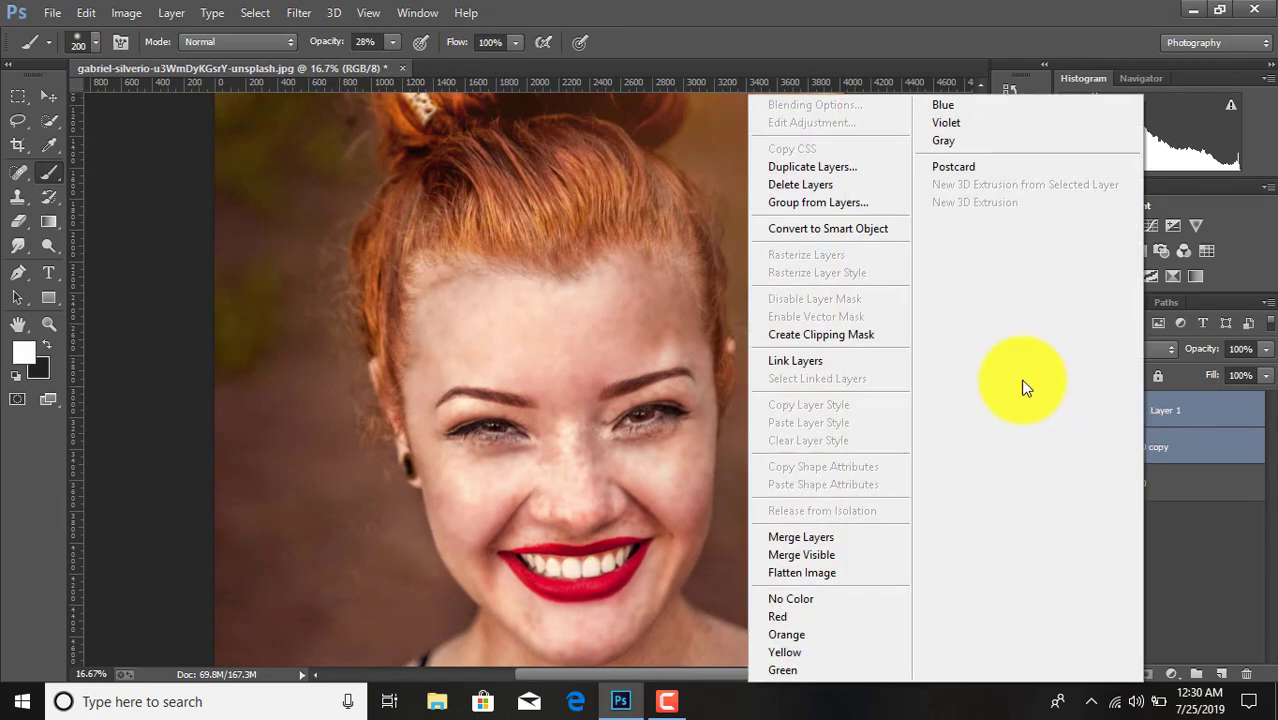
{"action": "left_click", "coordinate": [806, 537]}
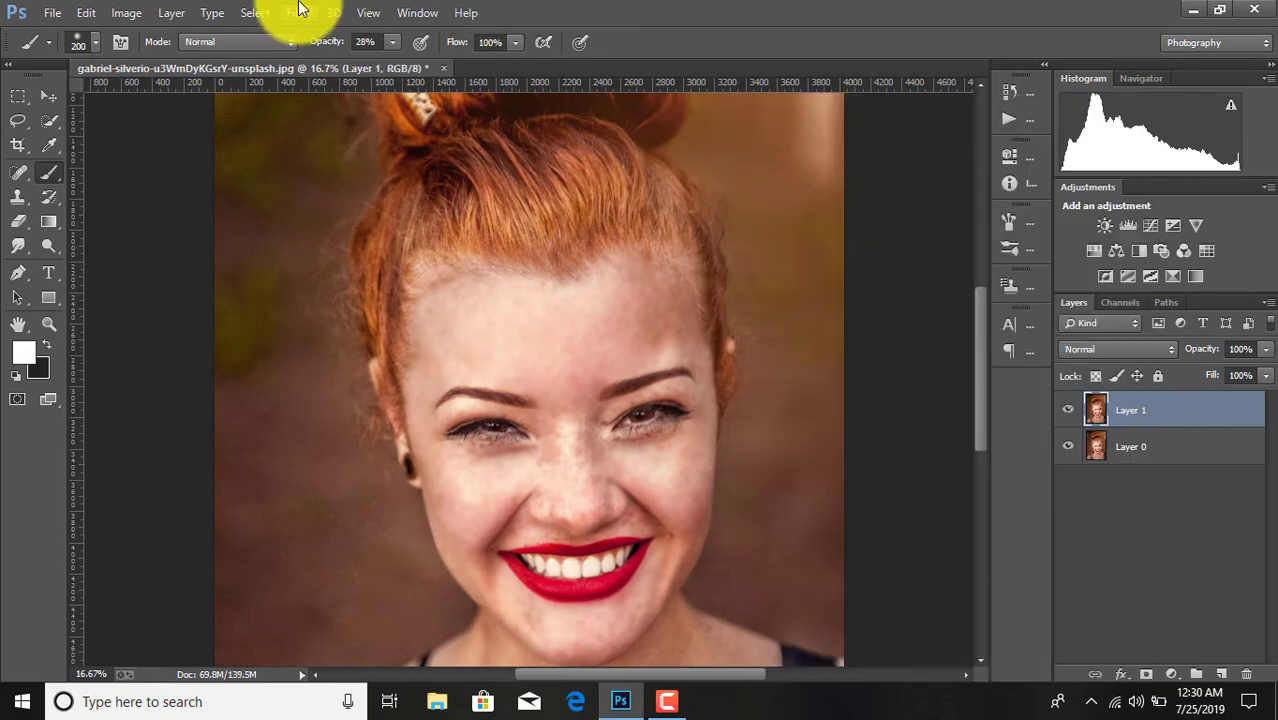
{"action": "right_click", "coordinate": [1190, 430]}
{"action": "left_click", "coordinate": [837, 541]}
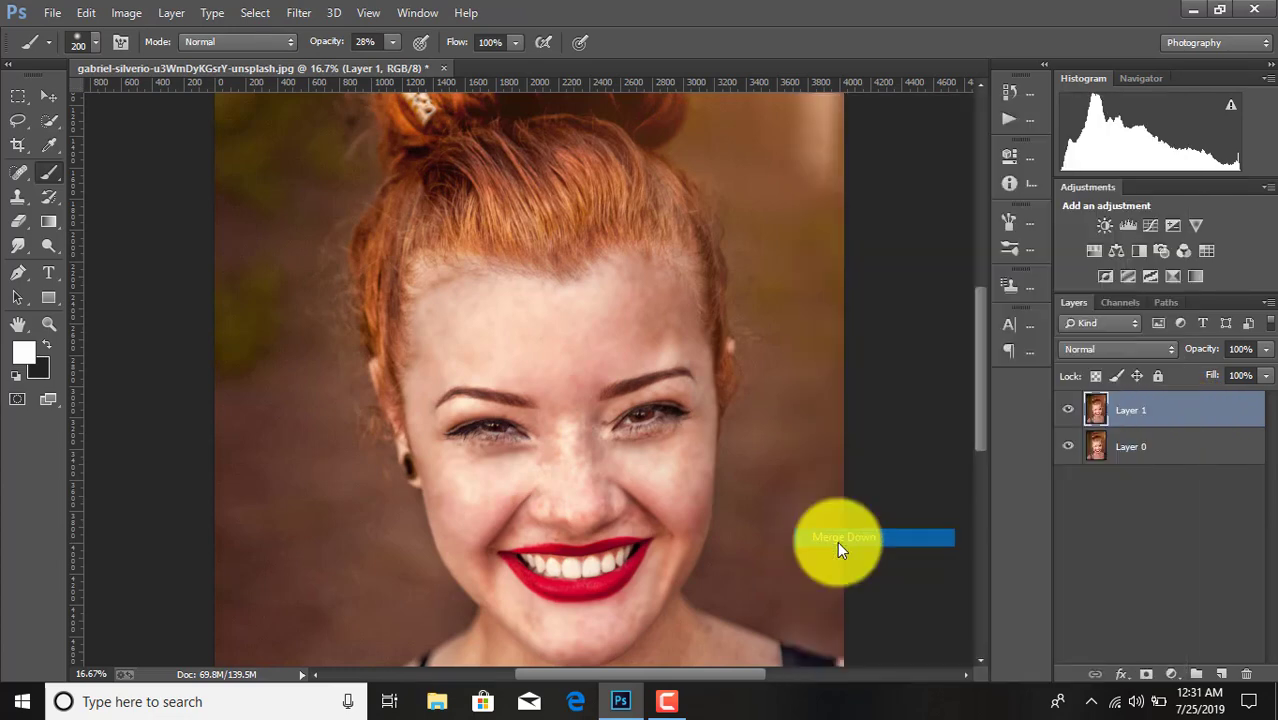
{"action": "left_click_drag", "start_coordinate": [1205, 419], "coordinate": [1221, 670]}
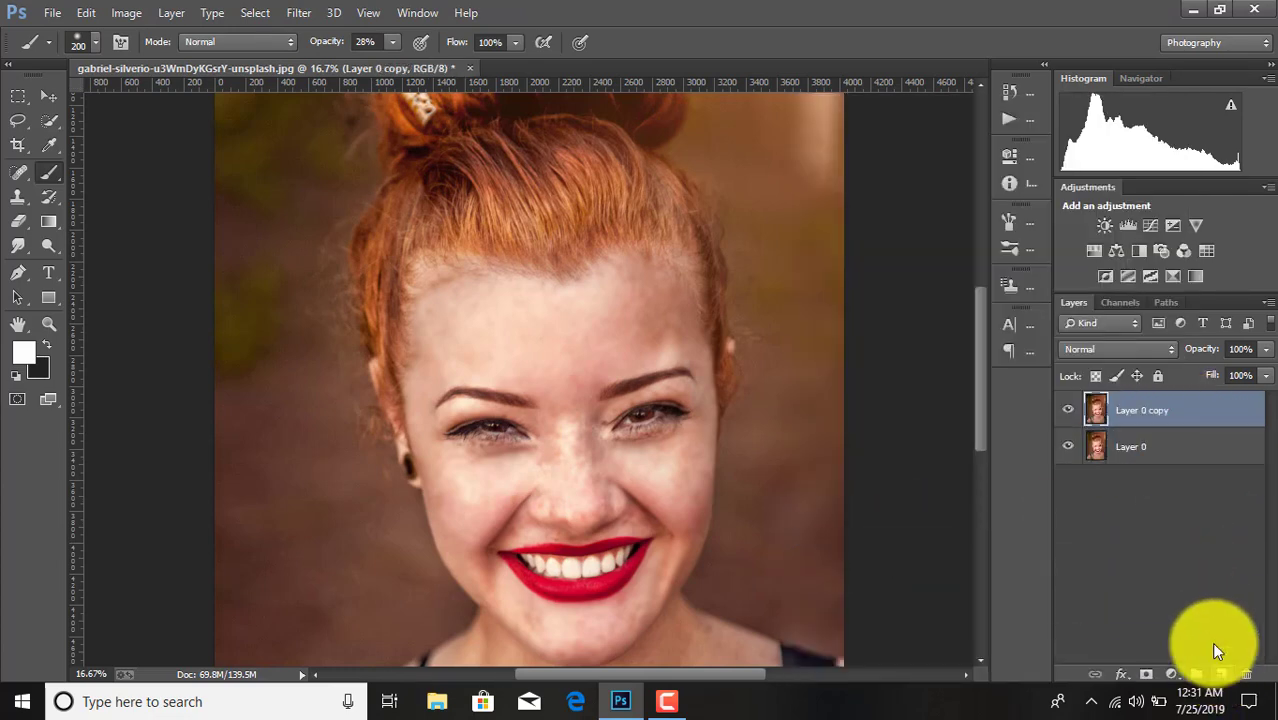
{"action": "left_click", "coordinate": [303, 11]}
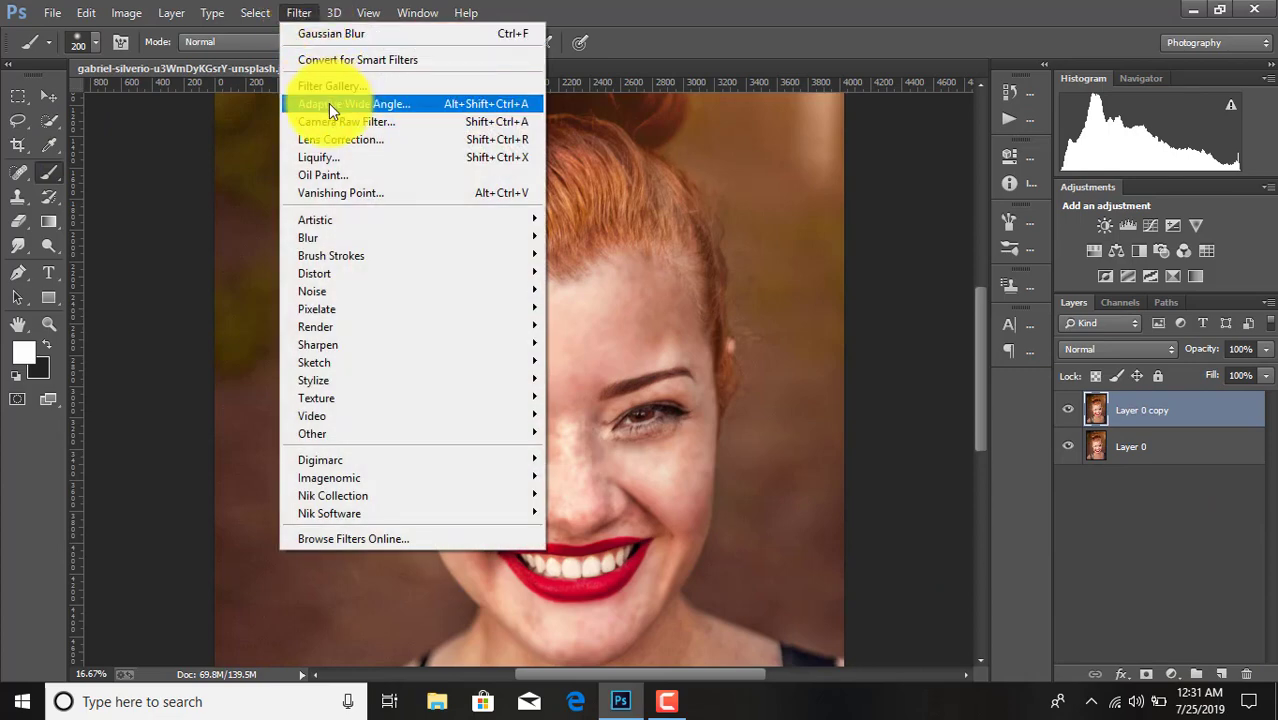
Tone Layer 0 copy in Camera Raw: Highlights +17, Shadows +26, Whites +30, Blacks −37, Clarity +36
{"action": "left_click", "coordinate": [340, 121]}
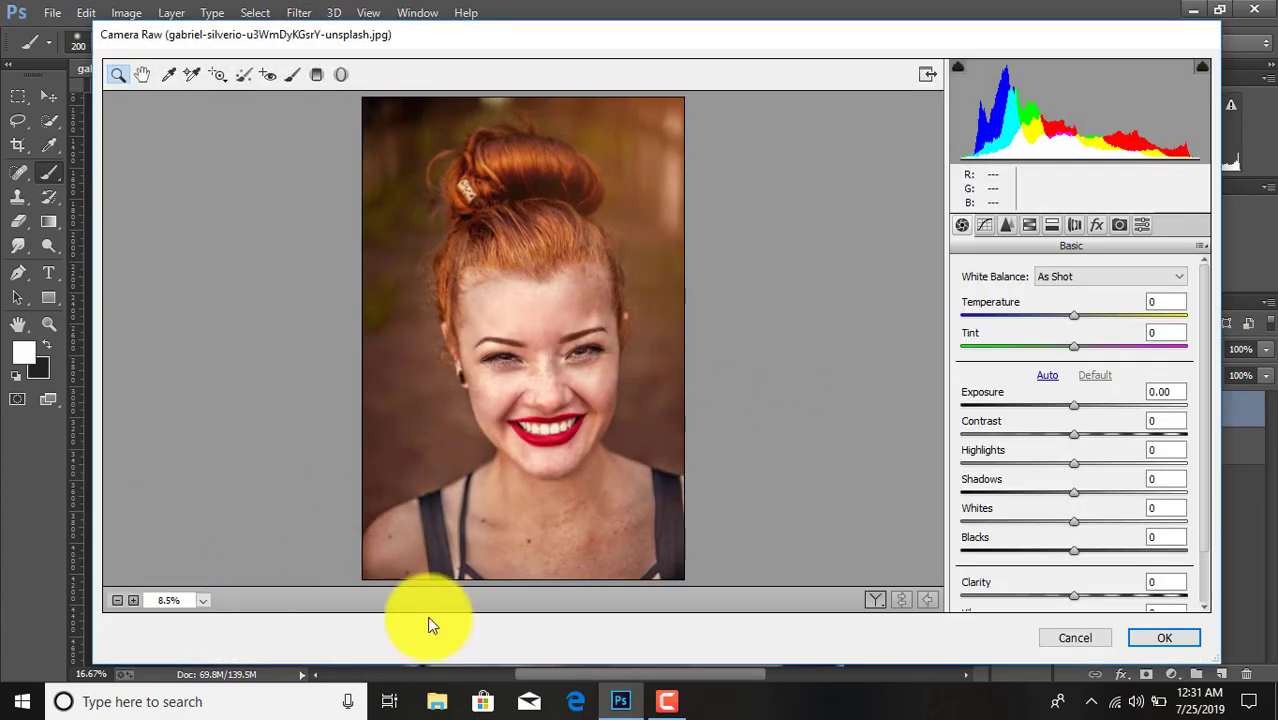
{"action": "left_click", "coordinate": [873, 600]}
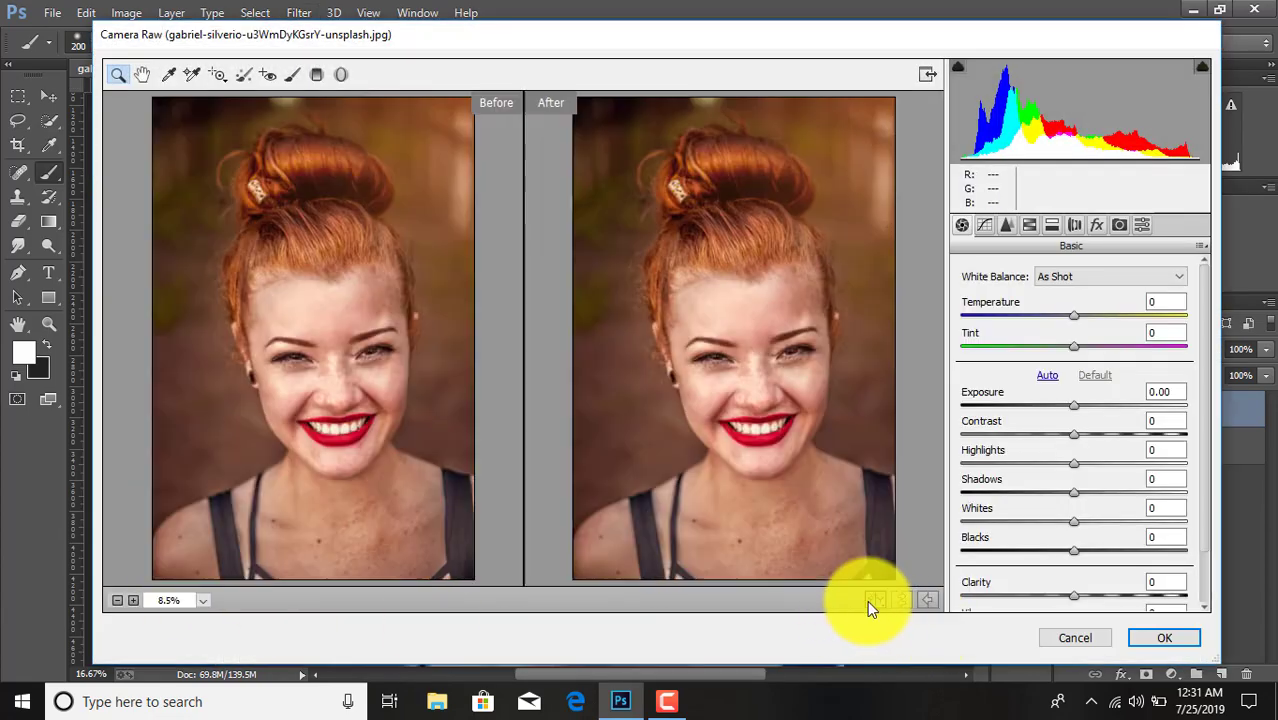
{"action": "left_click", "coordinate": [138, 603]}
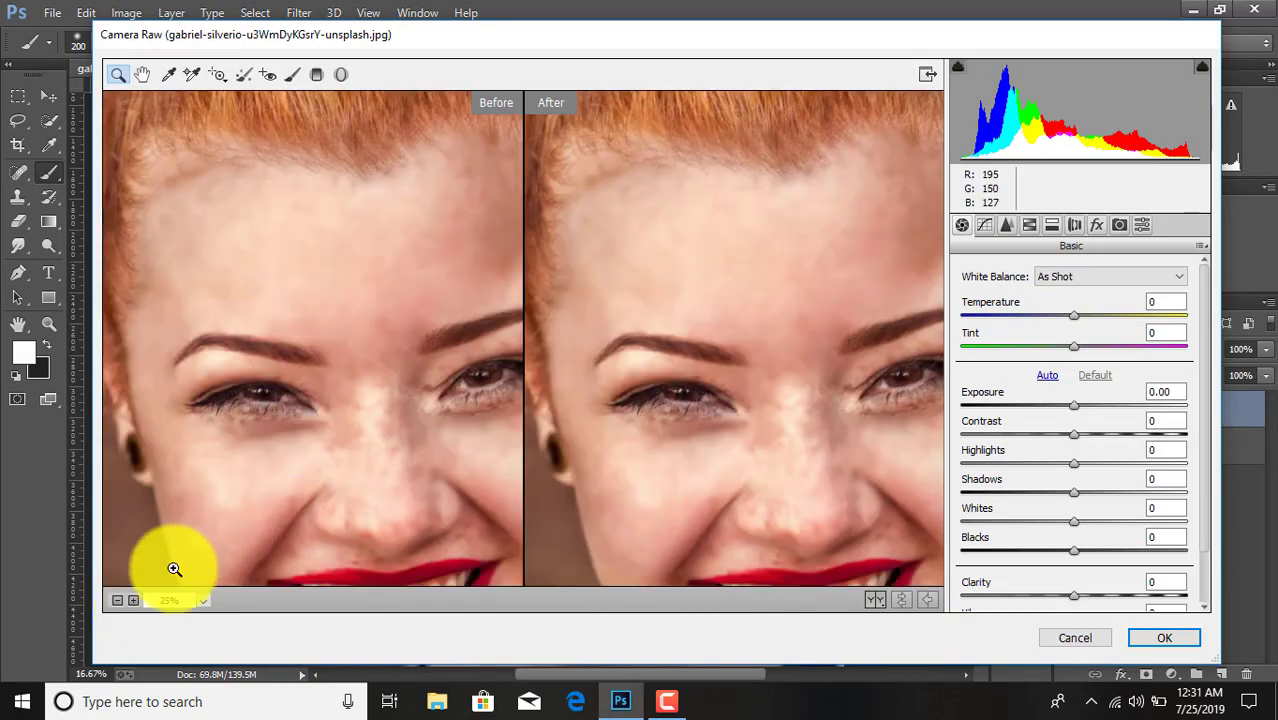
{"action": "left_click", "coordinate": [118, 598]}
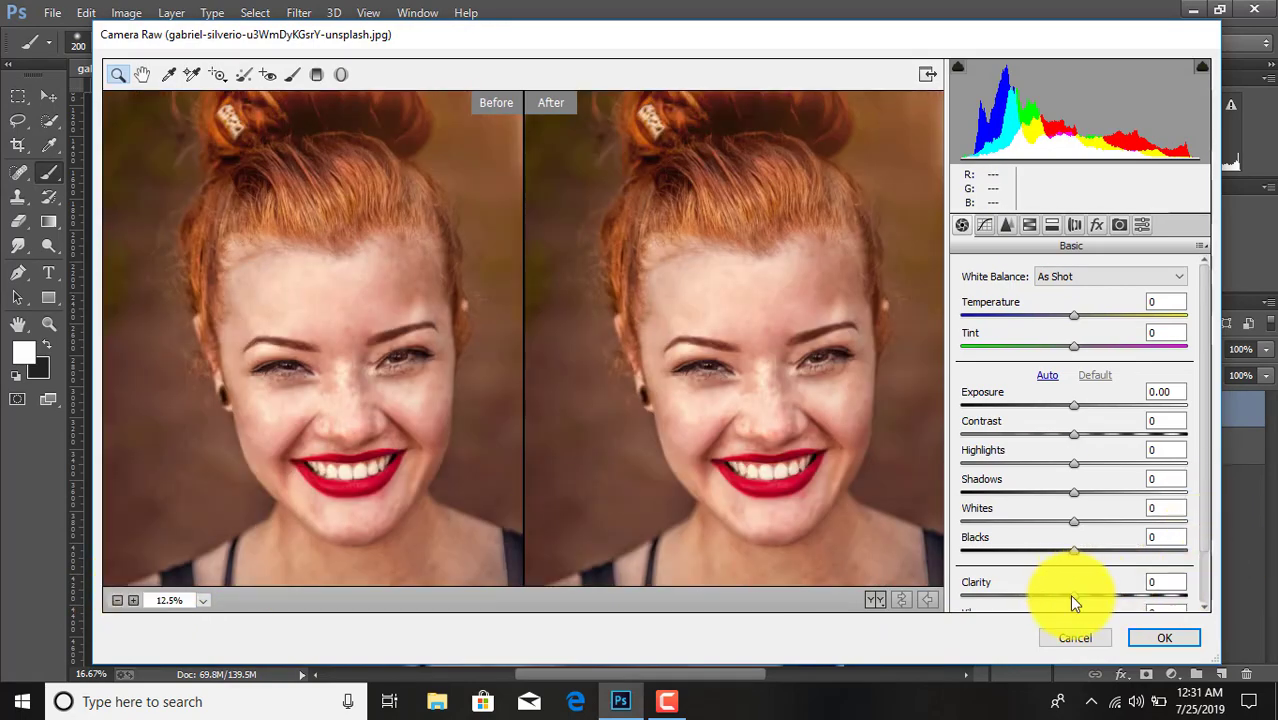
{"action": "left_click_drag", "start_coordinate": [1076, 553], "coordinate": [1034, 553]}
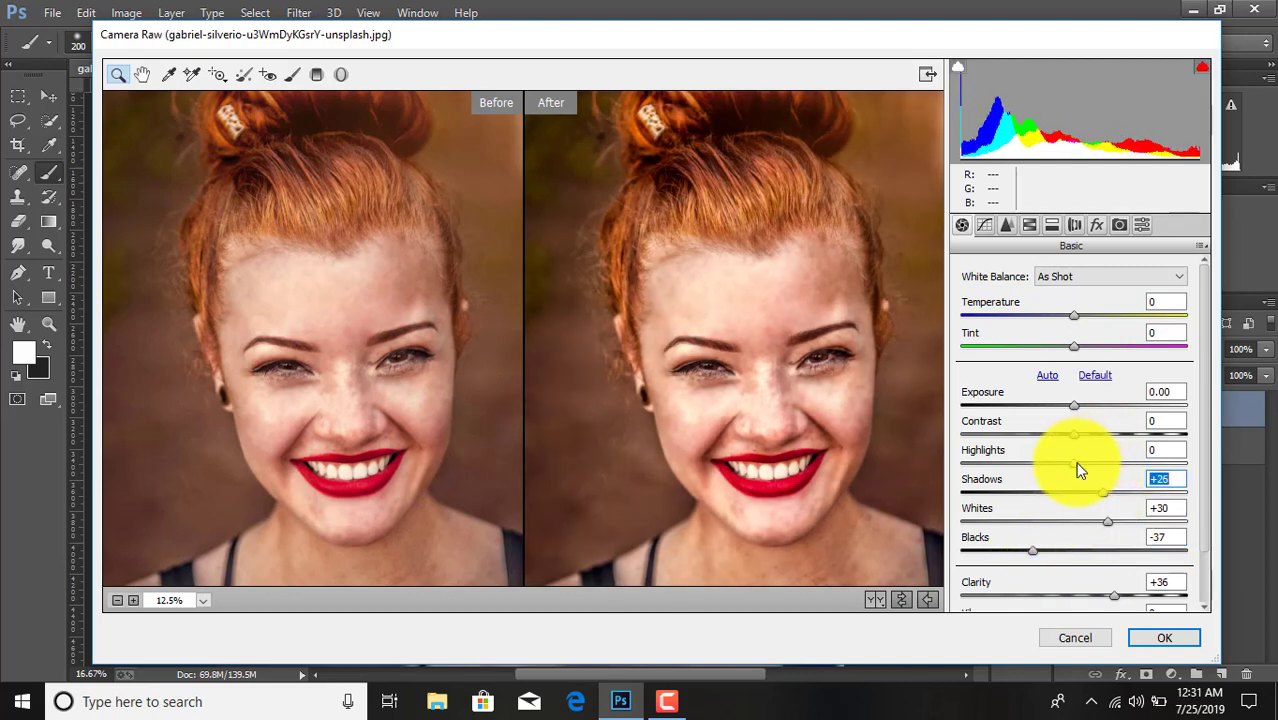
{"action": "key", "text": "Down"}
{"action": "key", "text": "Down"}
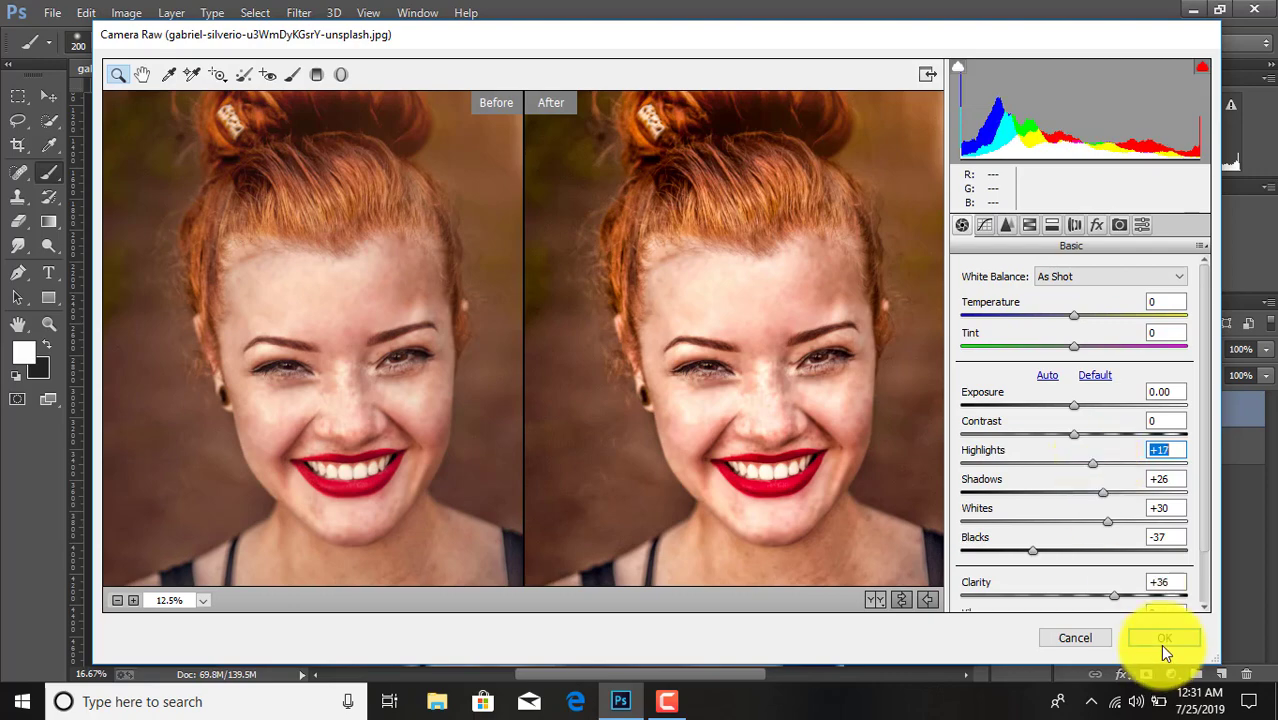
{"action": "left_click", "coordinate": [1160, 638]}
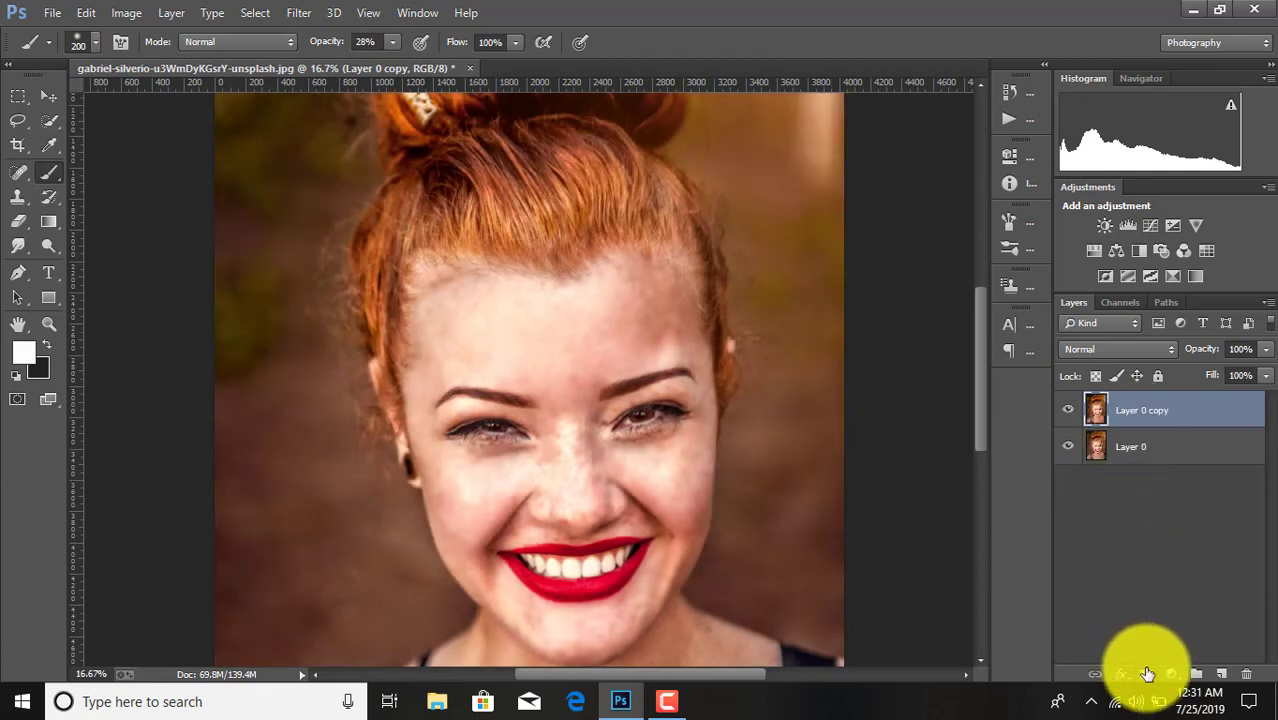
Add a mask to Layer 0 copy and paint it black at 65% between the eyes and down the nose
{"action": "left_click", "coordinate": [1147, 674]}
{"action": "key", "text": "x"}
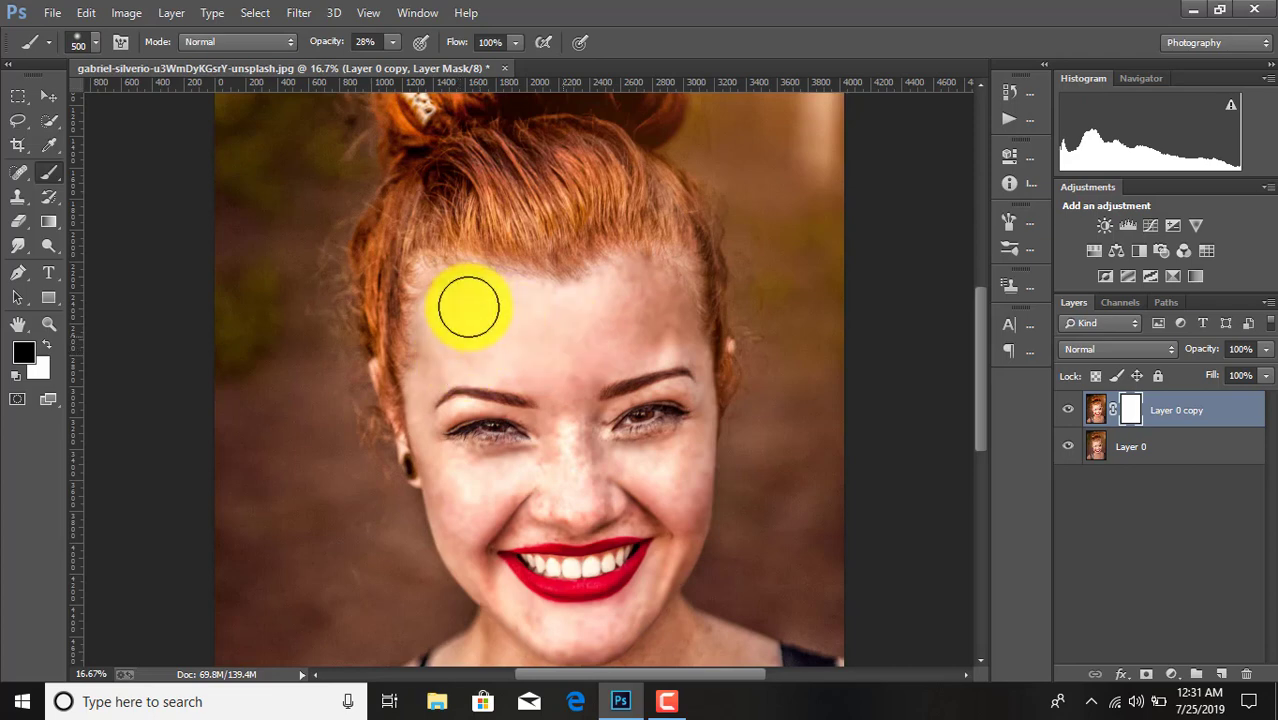
{"action": "left_click", "coordinate": [391, 41]}
{"action": "left_click_drag", "start_coordinate": [392, 66], "coordinate": [428, 66]}
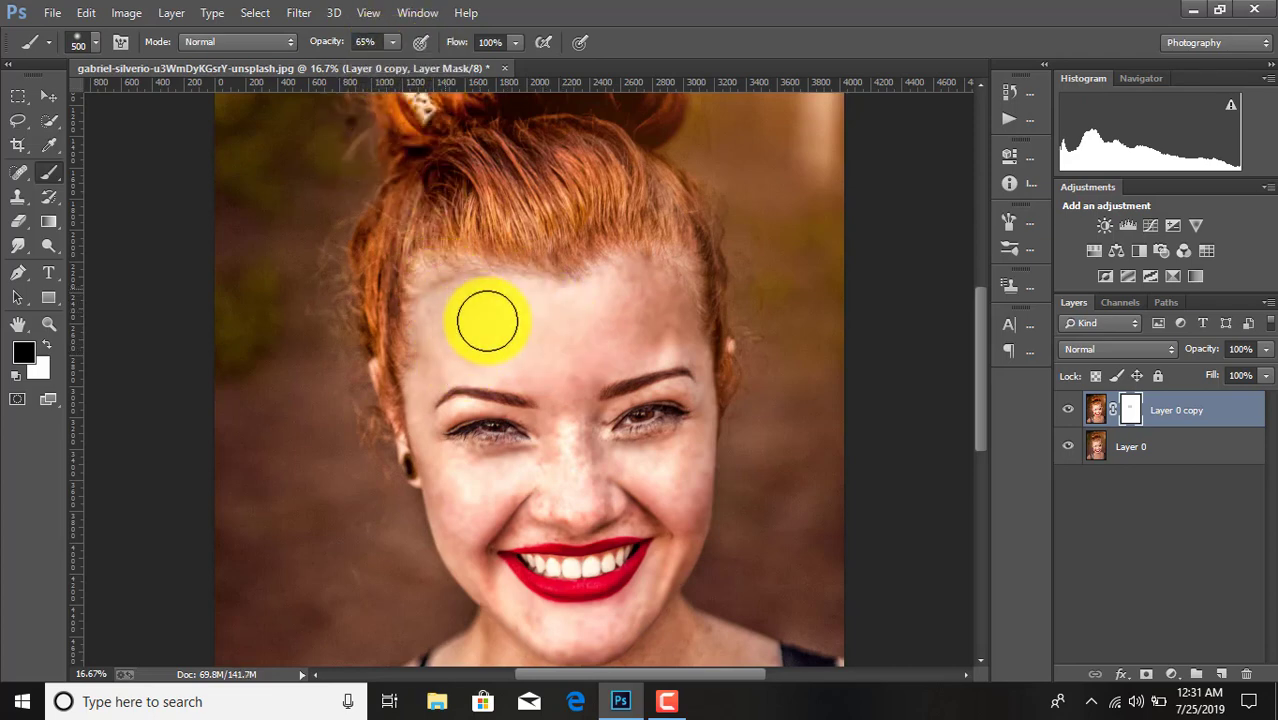
{"action": "left_click_drag", "start_coordinate": [572, 392], "coordinate": [622, 451]}
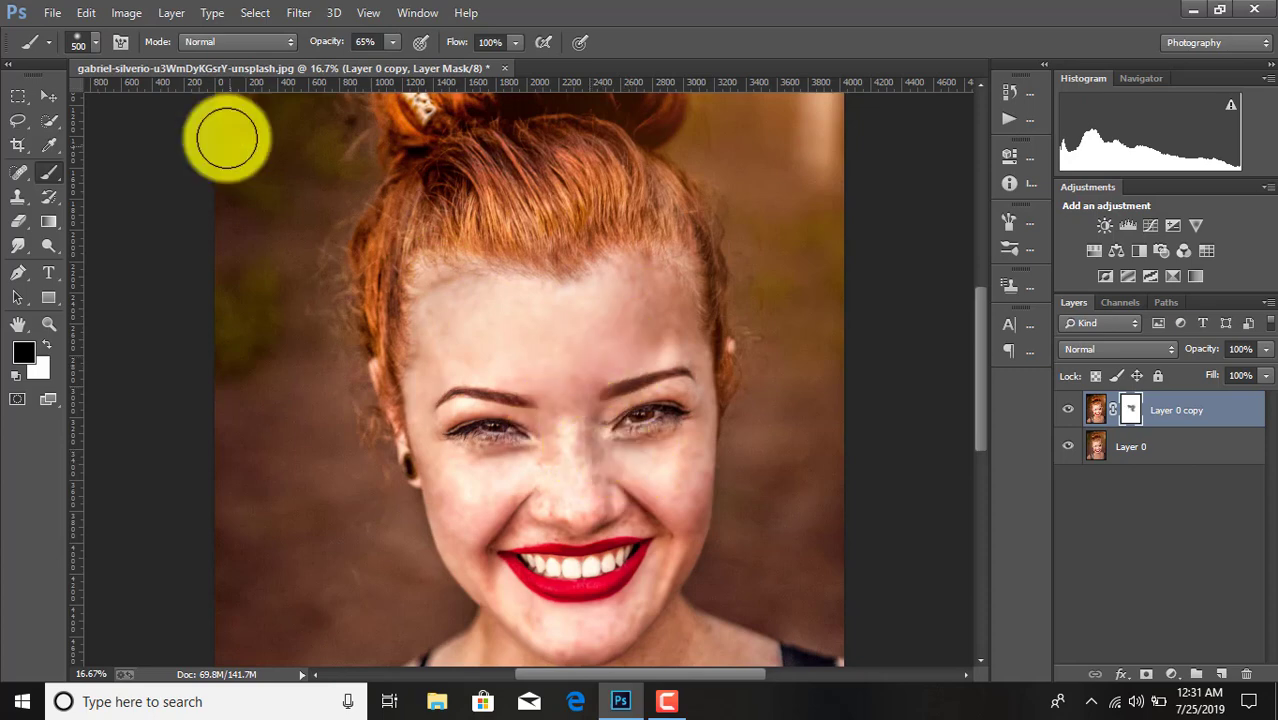
{"action": "left_click", "coordinate": [126, 12]}
{"action": "mouse_move", "coordinate": [155, 60]}
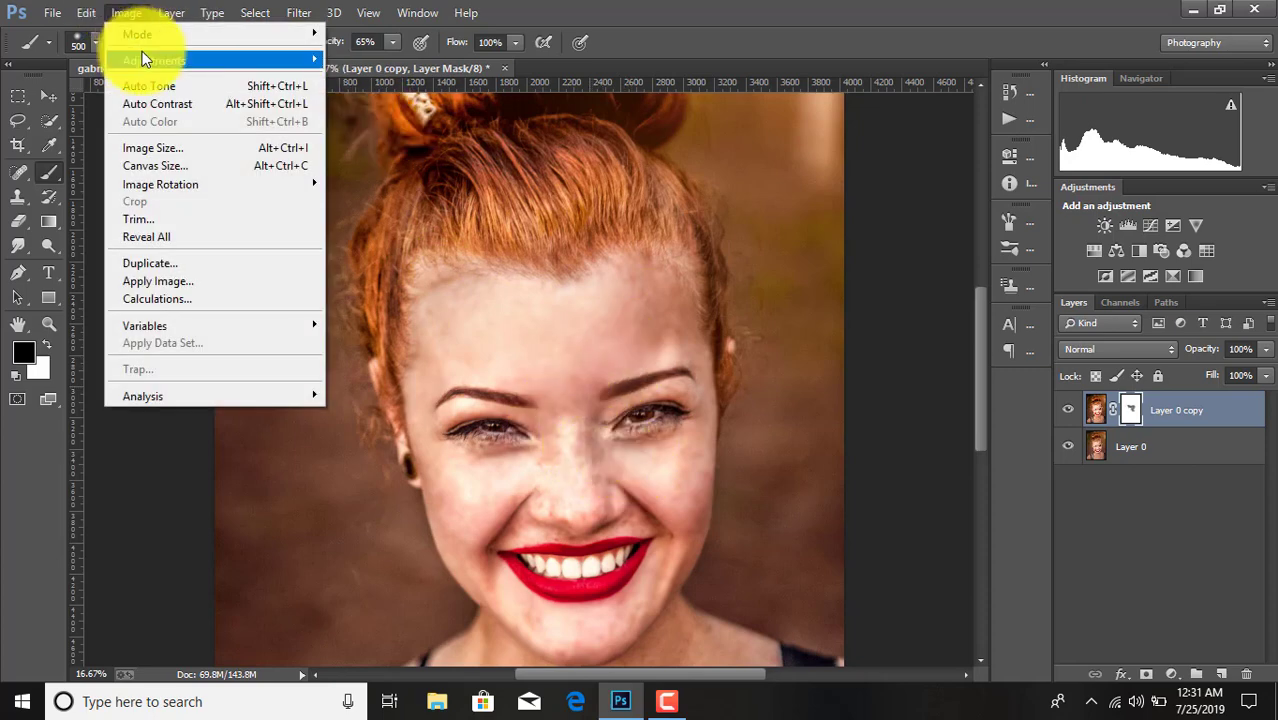
{"action": "key", "text": "Escape"}
Brighten Layer 0 with Curves, raising input 109 to output 151
{"action": "key", "text": "x"}
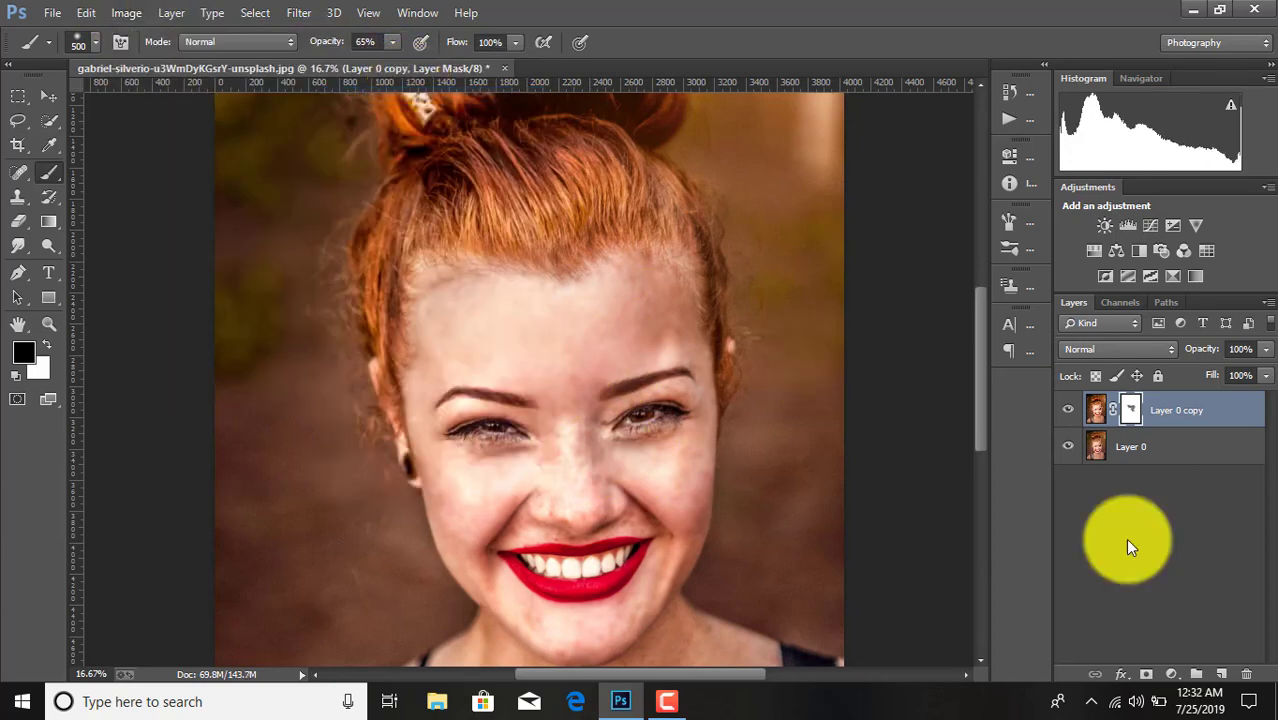
{"action": "left_click", "coordinate": [1128, 450]}
{"action": "left_click", "coordinate": [138, 12]}
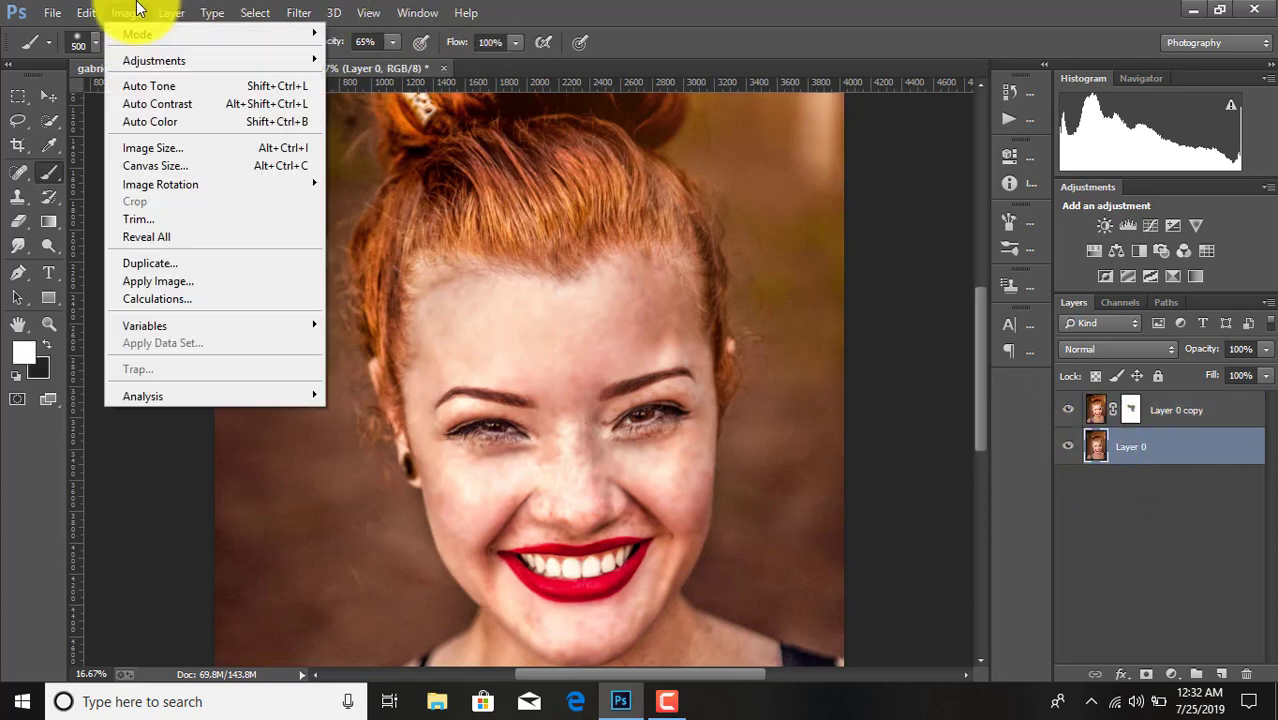
{"action": "mouse_move", "coordinate": [154, 60]}
{"action": "left_click", "coordinate": [430, 94]}
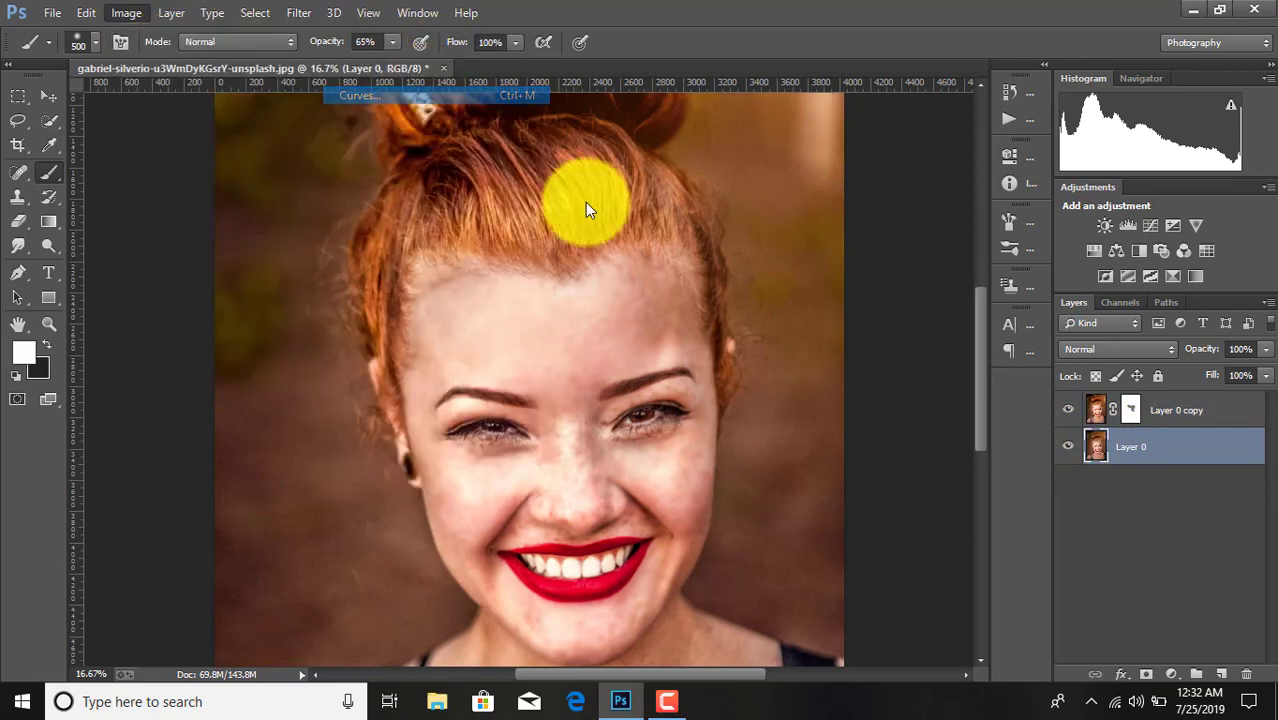
{"action": "left_click_drag", "start_coordinate": [880, 259], "coordinate": [869, 241]}
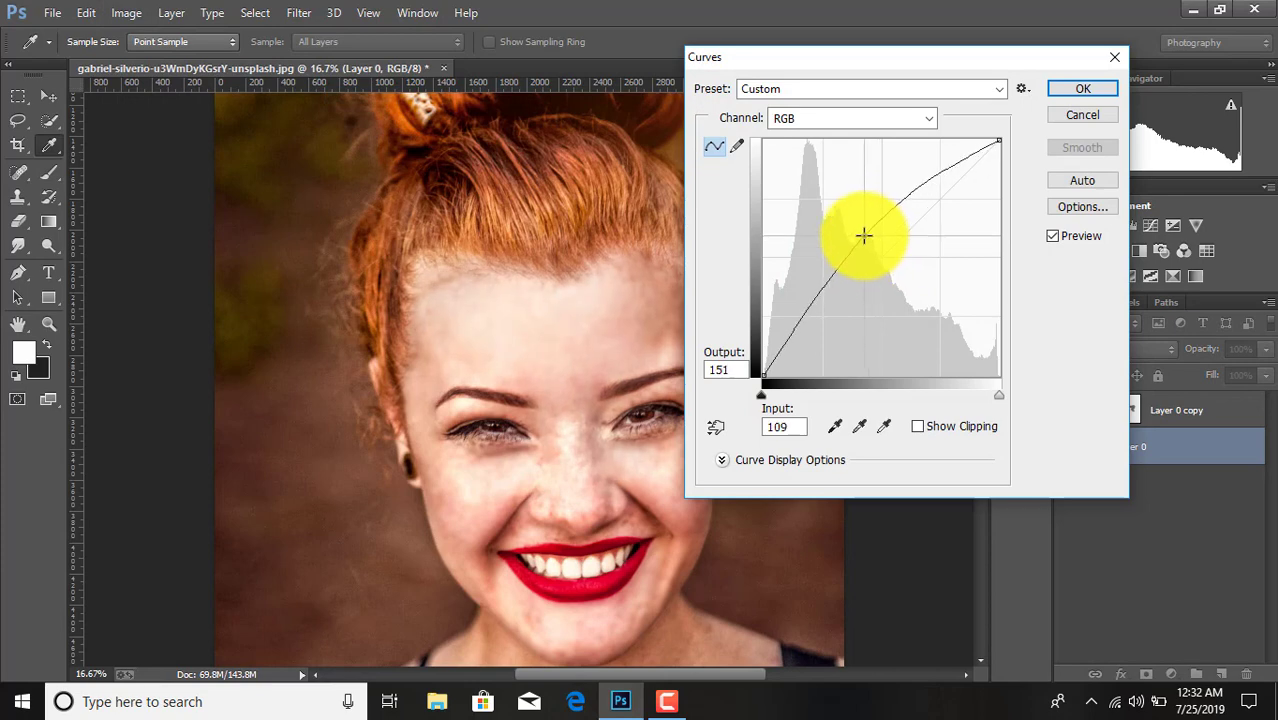
{"action": "left_click", "coordinate": [1060, 88]}
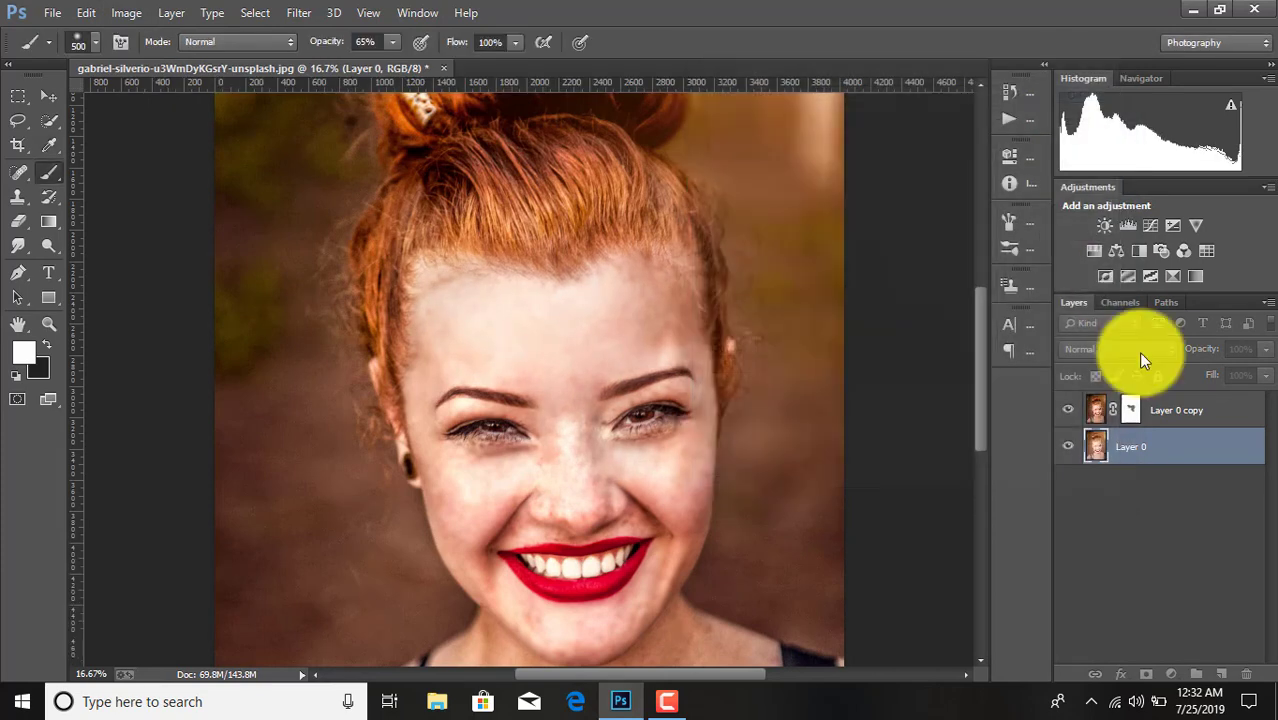
{"action": "left_click", "coordinate": [1131, 410]}
{"action": "key", "text": "x"}
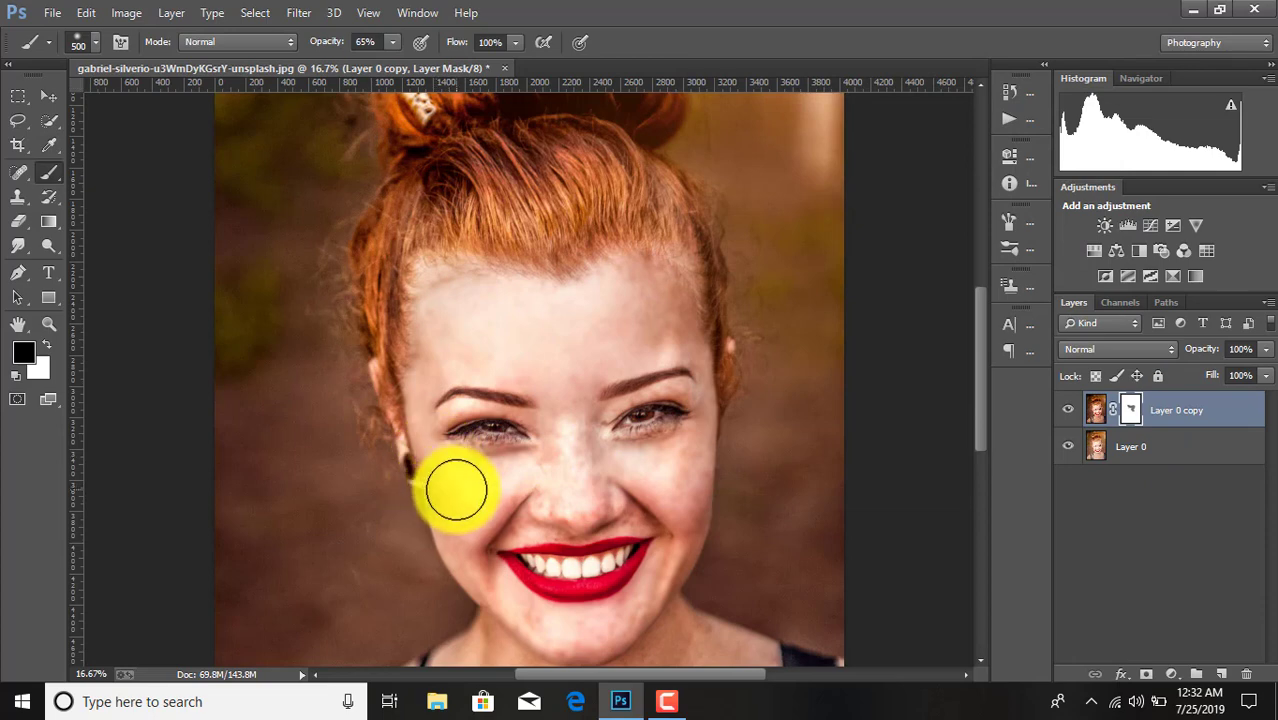
Paint Layer 0 copy's mask black at 91% over the cheeks, brows, chin and between the eyes
{"action": "mouse_move", "coordinate": [456, 490]}
{"action": "left_mouse_down"}
{"action": "mouse_move", "coordinate": [519, 468]}
{"action": "mouse_move", "coordinate": [456, 457]}
{"action": "mouse_move", "coordinate": [427, 382]}
{"action": "mouse_move", "coordinate": [439, 342]}
{"action": "mouse_move", "coordinate": [648, 287]}
{"action": "mouse_move", "coordinate": [653, 334]}
{"action": "mouse_move", "coordinate": [622, 334]}
{"action": "mouse_move", "coordinate": [690, 337]}
{"action": "mouse_move", "coordinate": [690, 511]}
{"action": "mouse_move", "coordinate": [579, 385]}
{"action": "mouse_move", "coordinate": [568, 428]}
{"action": "mouse_move", "coordinate": [650, 434]}
{"action": "mouse_move", "coordinate": [593, 422]}
{"action": "mouse_move", "coordinate": [622, 447]}
{"action": "mouse_move", "coordinate": [448, 400]}
{"action": "mouse_move", "coordinate": [456, 434]}
{"action": "mouse_move", "coordinate": [437, 468]}
{"action": "mouse_move", "coordinate": [479, 546]}
{"action": "mouse_move", "coordinate": [545, 611]}
{"action": "mouse_move", "coordinate": [516, 470]}
{"action": "mouse_move", "coordinate": [676, 508]}
{"action": "mouse_move", "coordinate": [604, 601]}
{"action": "mouse_move", "coordinate": [548, 590]}
{"action": "mouse_move", "coordinate": [599, 485]}
{"action": "mouse_move", "coordinate": [579, 479]}
{"action": "mouse_move", "coordinate": [557, 405]}
{"action": "mouse_move", "coordinate": [589, 405]}
{"action": "mouse_move", "coordinate": [482, 456]}
{"action": "mouse_move", "coordinate": [422, 405]}
{"action": "mouse_move", "coordinate": [442, 473]}
{"action": "mouse_move", "coordinate": [463, 317]}
{"action": "mouse_move", "coordinate": [646, 318]}
{"action": "mouse_move", "coordinate": [659, 285]}
{"action": "mouse_move", "coordinate": [648, 328]}
{"action": "mouse_move", "coordinate": [580, 373]}
{"action": "left_mouse_up"}
{"action": "scroll", "coordinate": [600, 440], "scroll_direction": "down", "scroll_amount": 1}
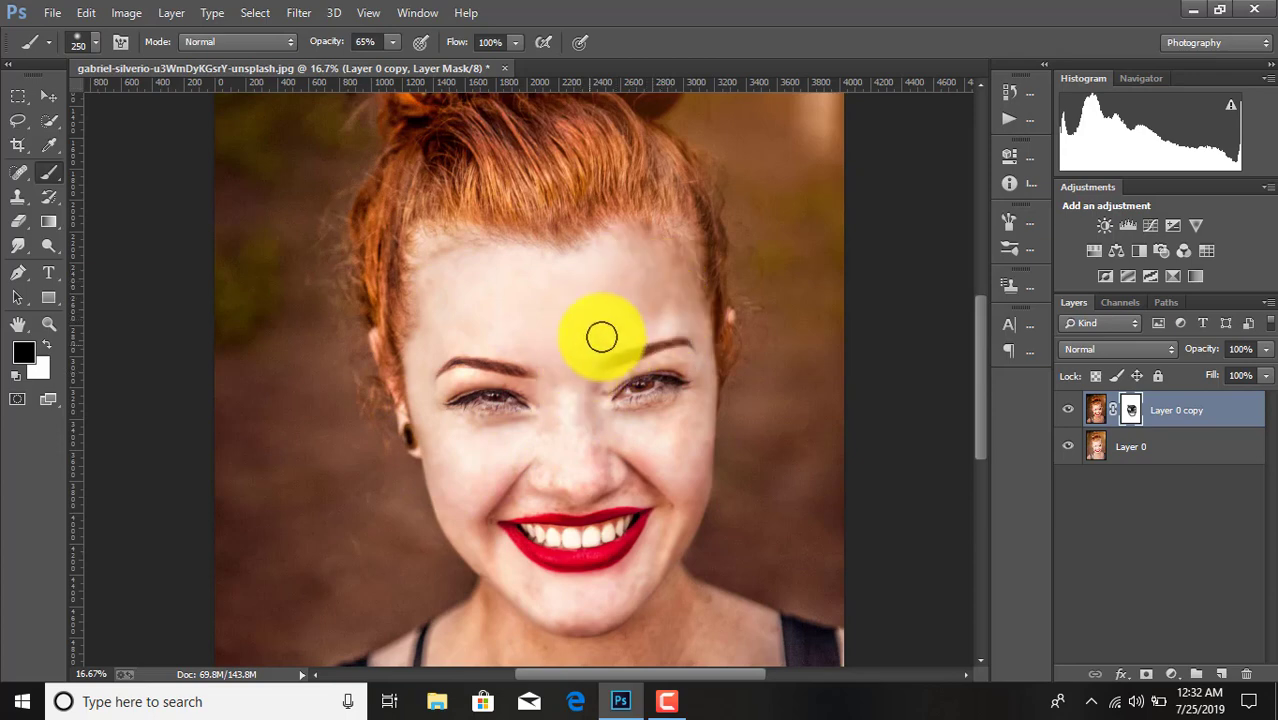
{"action": "left_click_drag", "start_coordinate": [388, 40], "coordinate": [421, 70]}
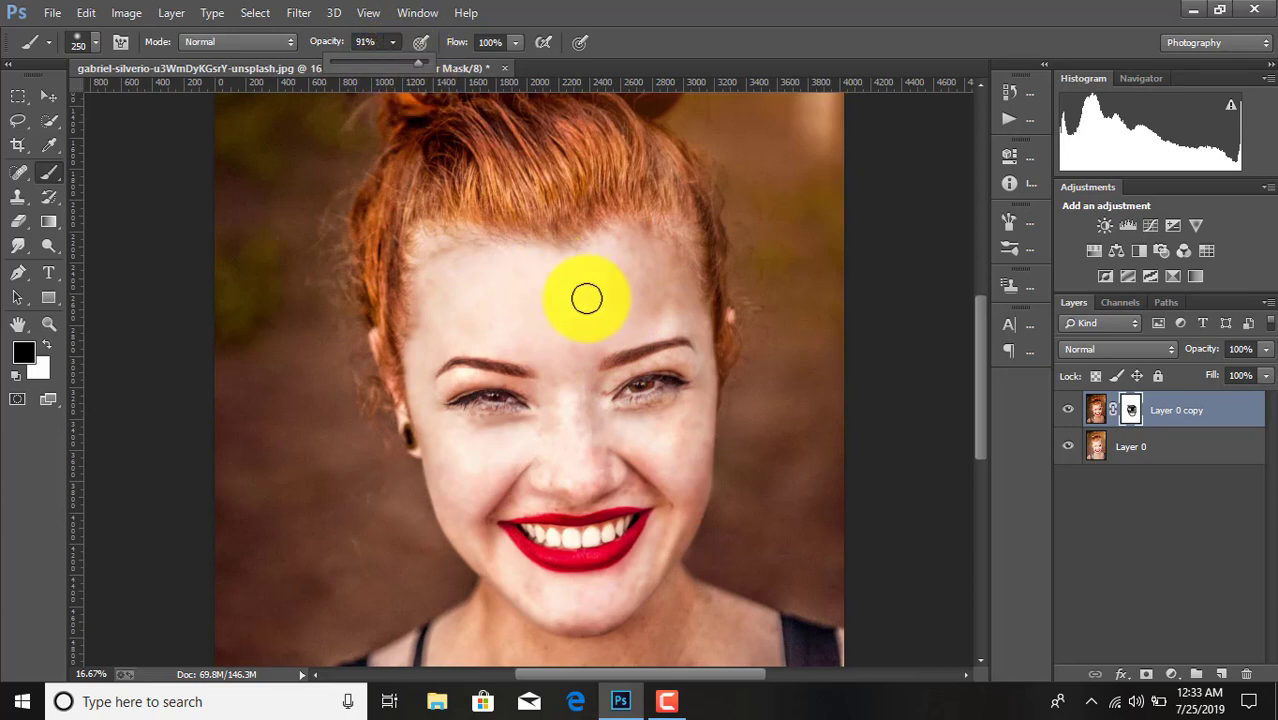
{"action": "mouse_move", "coordinate": [585, 294]}
{"action": "left_mouse_down"}
{"action": "mouse_move", "coordinate": [588, 355]}
{"action": "mouse_move", "coordinate": [633, 342]}
{"action": "mouse_move", "coordinate": [656, 302]}
{"action": "mouse_move", "coordinate": [471, 408]}
{"action": "mouse_move", "coordinate": [659, 405]}
{"action": "mouse_move", "coordinate": [653, 499]}
{"action": "mouse_move", "coordinate": [521, 489]}
{"action": "left_mouse_up"}
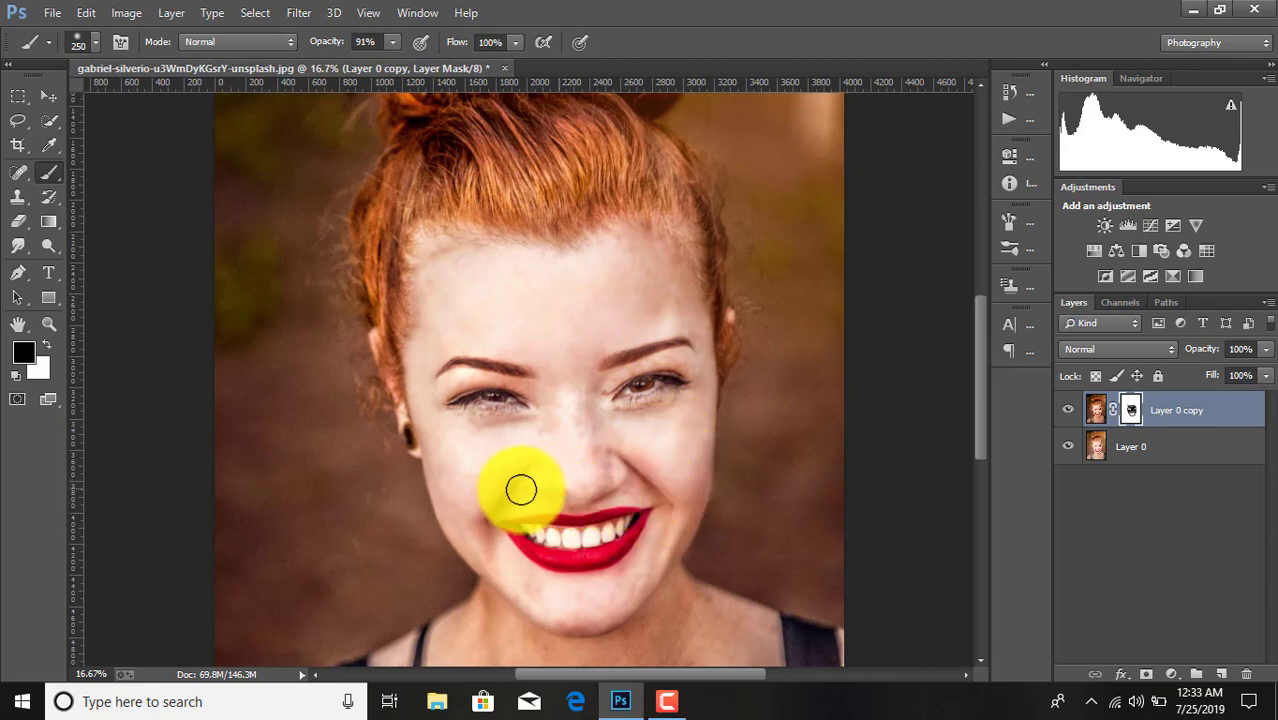
{"action": "mouse_move", "coordinate": [478, 532]}
{"action": "left_mouse_down"}
{"action": "mouse_move", "coordinate": [551, 590]}
{"action": "mouse_move", "coordinate": [665, 533]}
{"action": "mouse_move", "coordinate": [583, 428]}
{"action": "mouse_move", "coordinate": [585, 516]}
{"action": "mouse_move", "coordinate": [562, 588]}
{"action": "mouse_move", "coordinate": [582, 608]}
{"action": "mouse_move", "coordinate": [707, 522]}
{"action": "mouse_move", "coordinate": [775, 542]}
{"action": "left_mouse_up"}
{"action": "scroll", "coordinate": [665, 530], "scroll_direction": "up", "scroll_amount": 2}
{"action": "scroll", "coordinate": [585, 516], "scroll_direction": "down", "scroll_amount": 3}
{"action": "scroll", "coordinate": [707, 522], "scroll_direction": "up", "scroll_amount": 3}
{"action": "scroll", "coordinate": [775, 542], "scroll_direction": "down", "scroll_amount": 1}
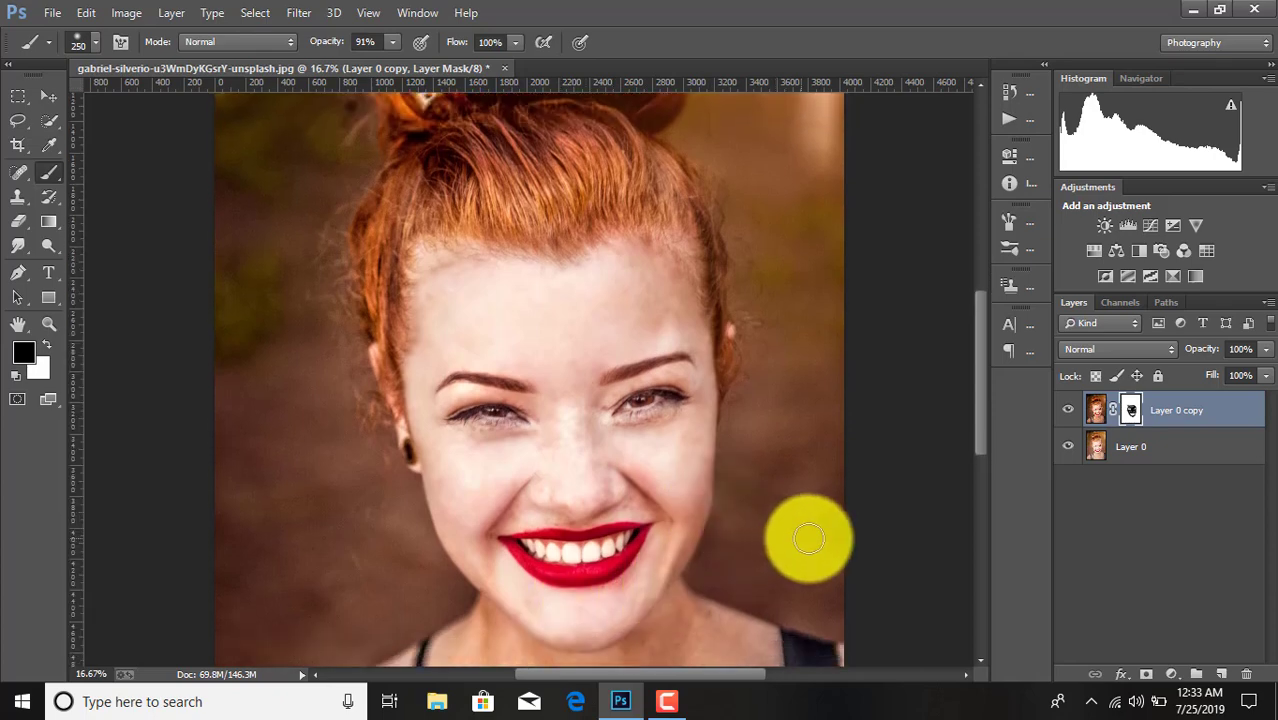
Merge the layers into Layer 0 copy and duplicate it as Layer 0 copy 2
{"action": "right_click", "coordinate": [1123, 453]}
{"action": "left_click", "coordinate": [819, 534]}
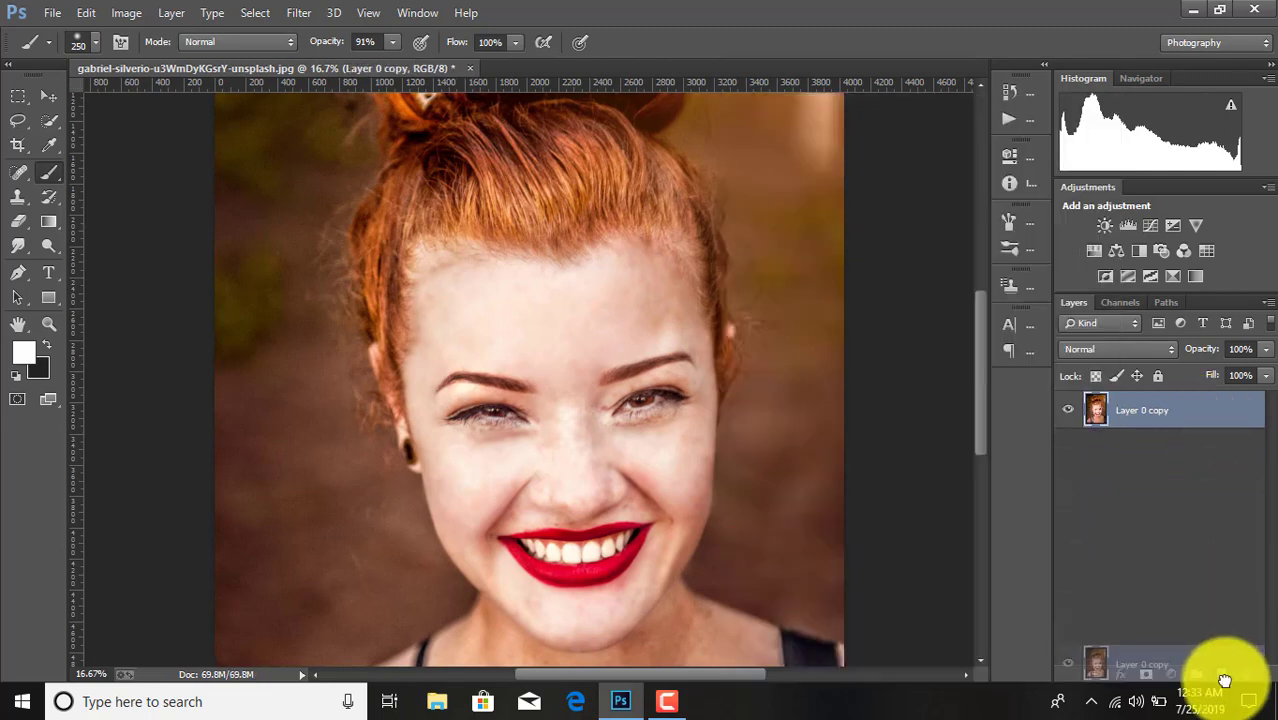
{"action": "left_click_drag", "start_coordinate": [1208, 425], "coordinate": [1222, 673]}
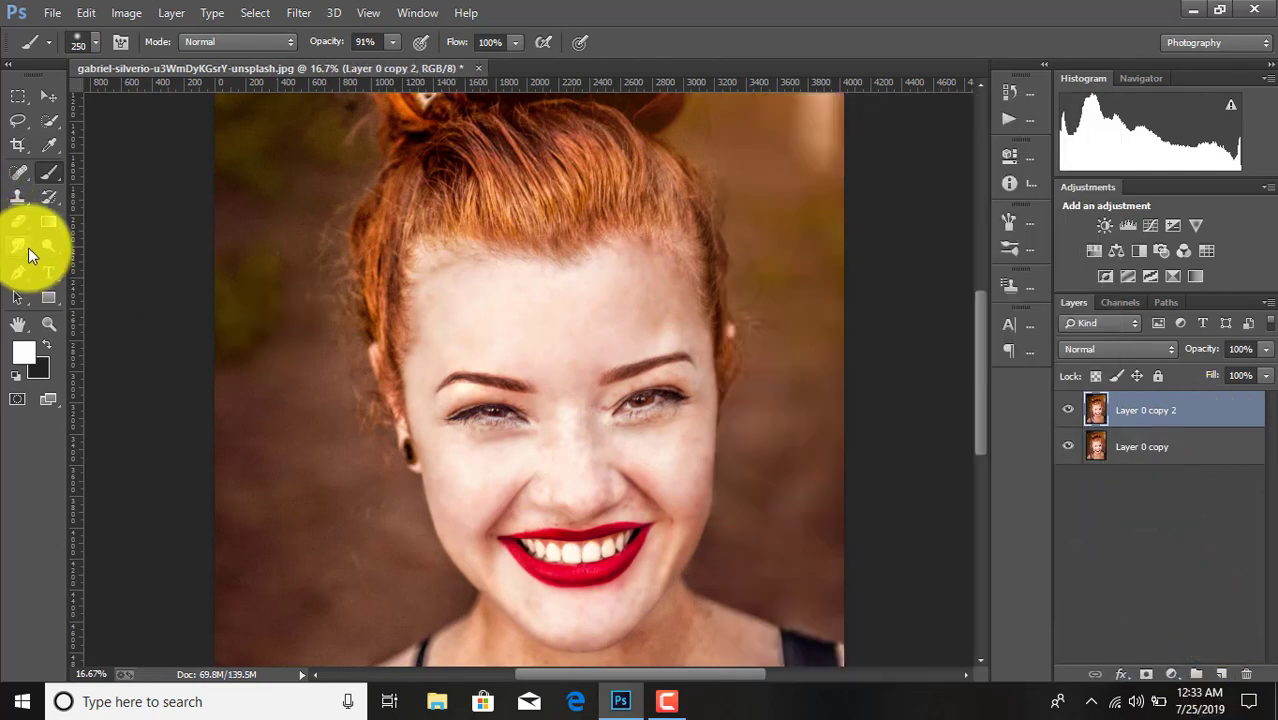
Set up a soft 65-pixel Smudge brush at 8% strength
{"action": "left_click", "coordinate": [28, 247]}
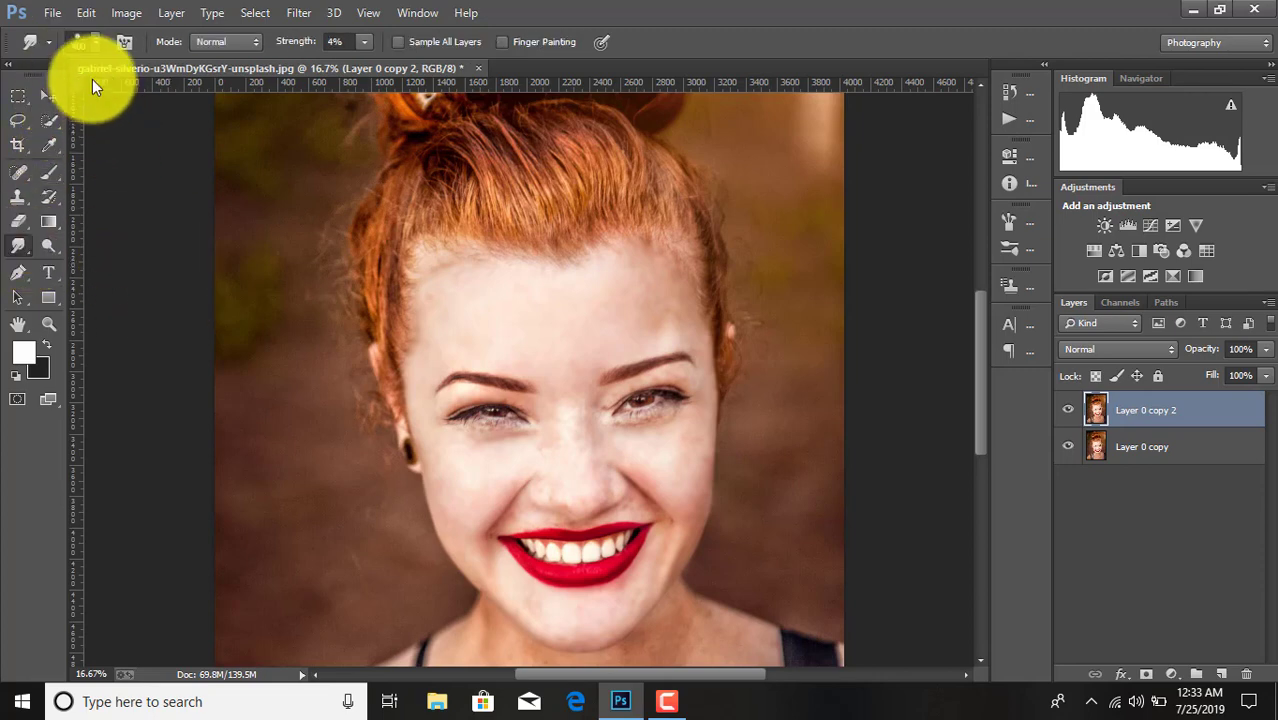
{"action": "left_click", "coordinate": [94, 49]}
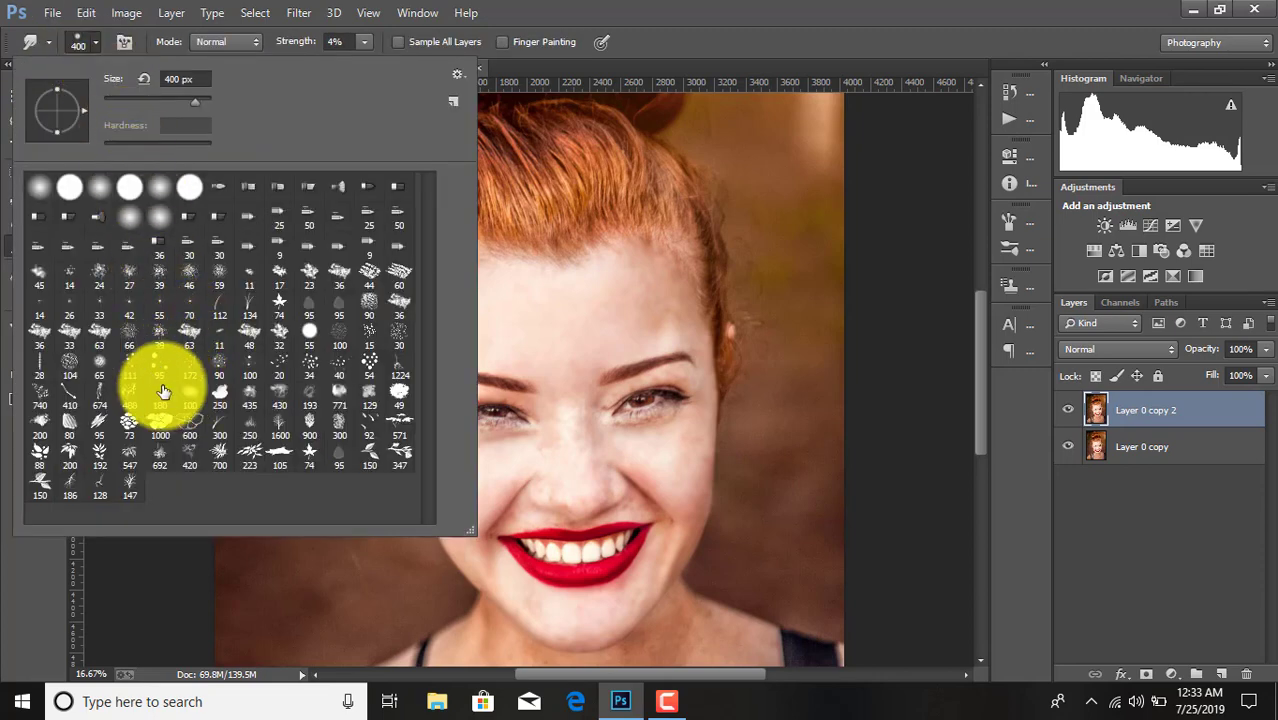
{"action": "double_click", "coordinate": [100, 372]}
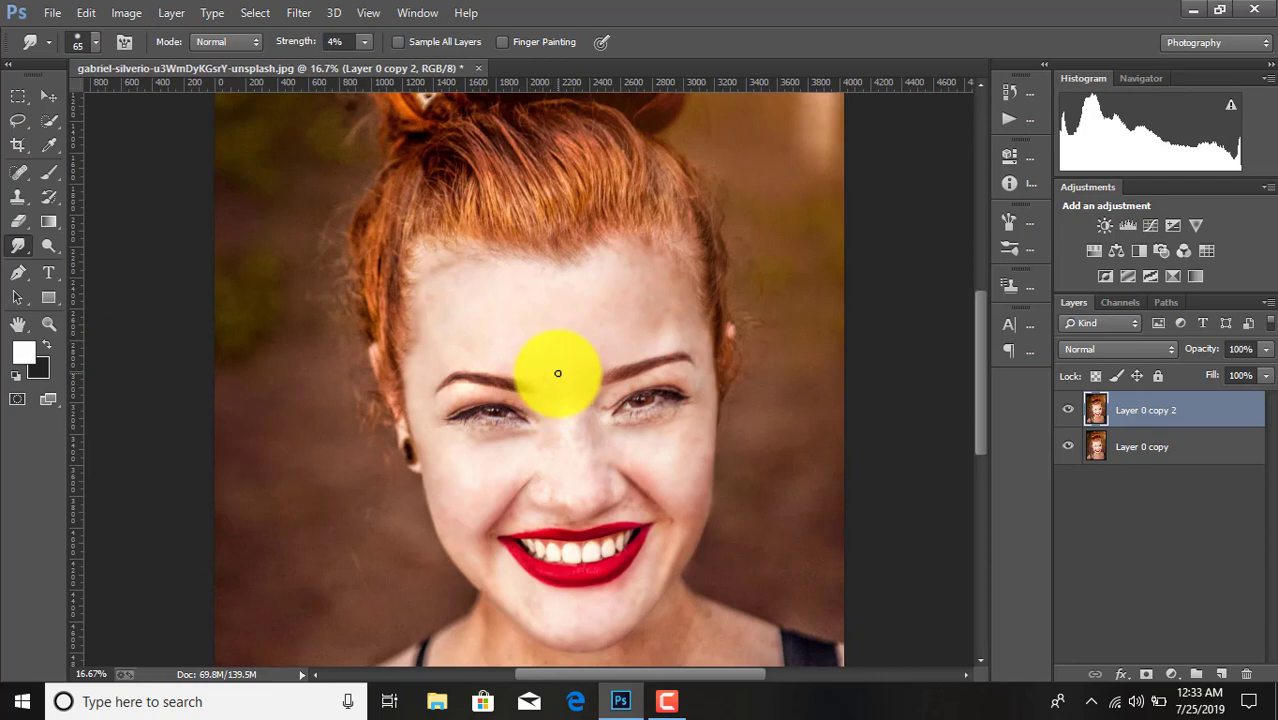
{"action": "scroll", "coordinate": [558, 373], "scroll_direction": "up", "scroll_amount": 1}
{"action": "scroll", "coordinate": [558, 373], "scroll_direction": "up", "scroll_amount": 1}
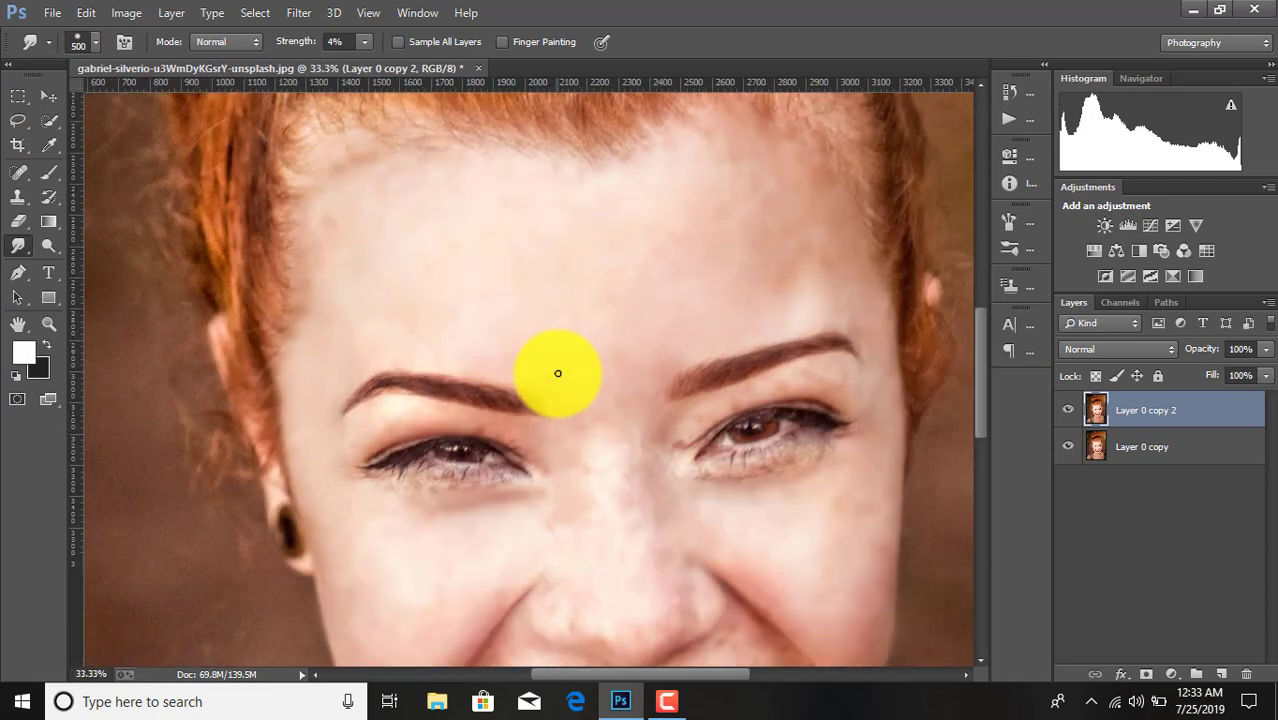
{"action": "scroll", "coordinate": [558, 373], "scroll_direction": "up", "scroll_amount": 1}
{"action": "left_click_drag", "start_coordinate": [301, 48], "coordinate": [372, 61]}
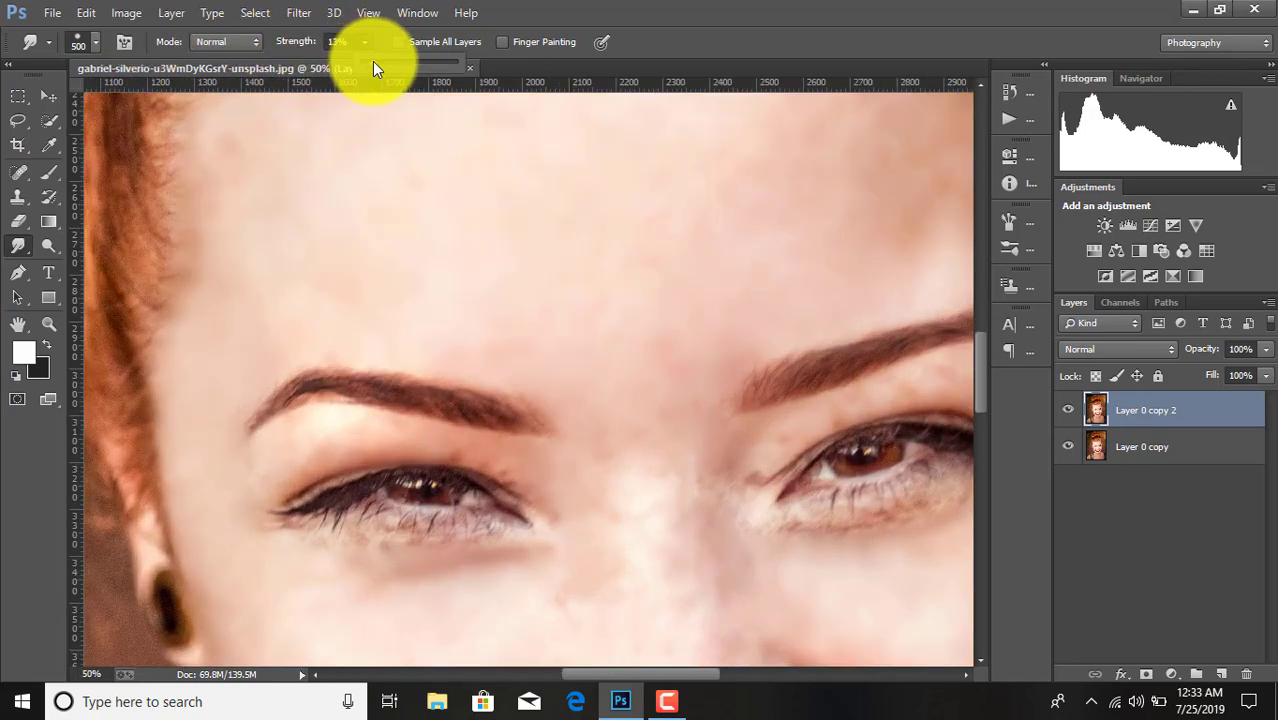
{"action": "scroll", "coordinate": [485, 290], "scroll_direction": "up", "scroll_amount": 2}
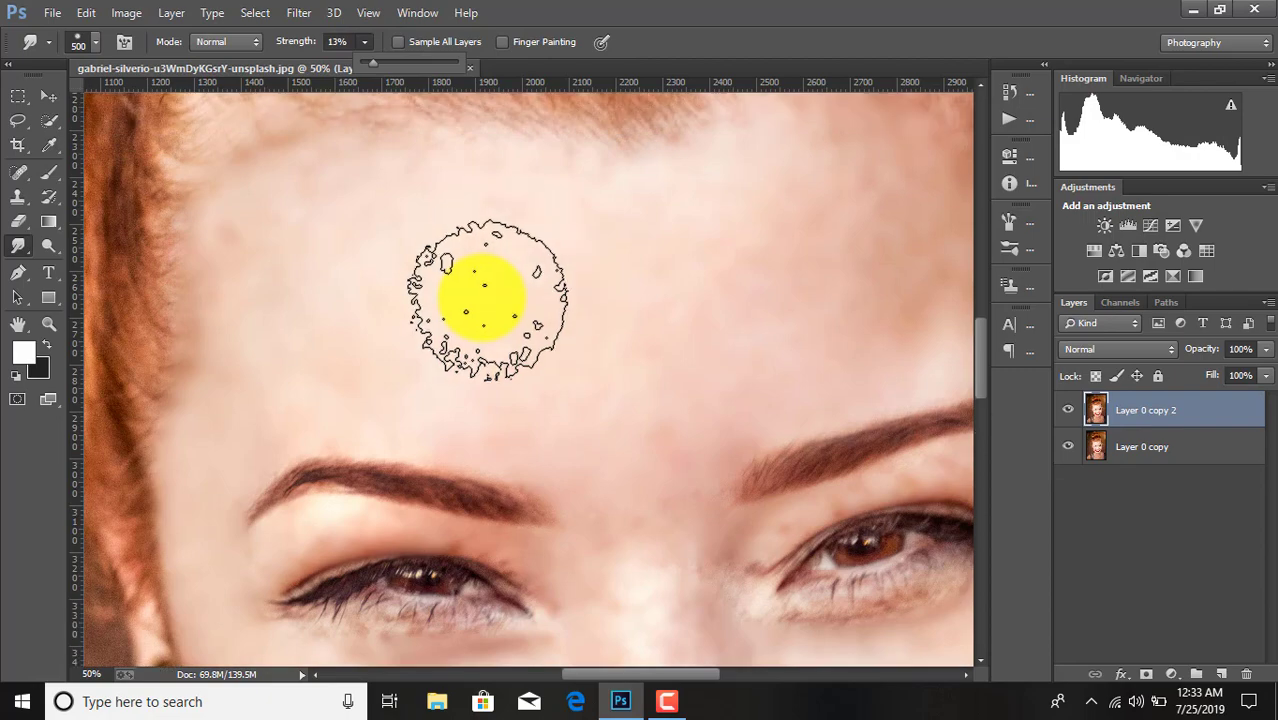
{"action": "left_click", "coordinate": [367, 61]}
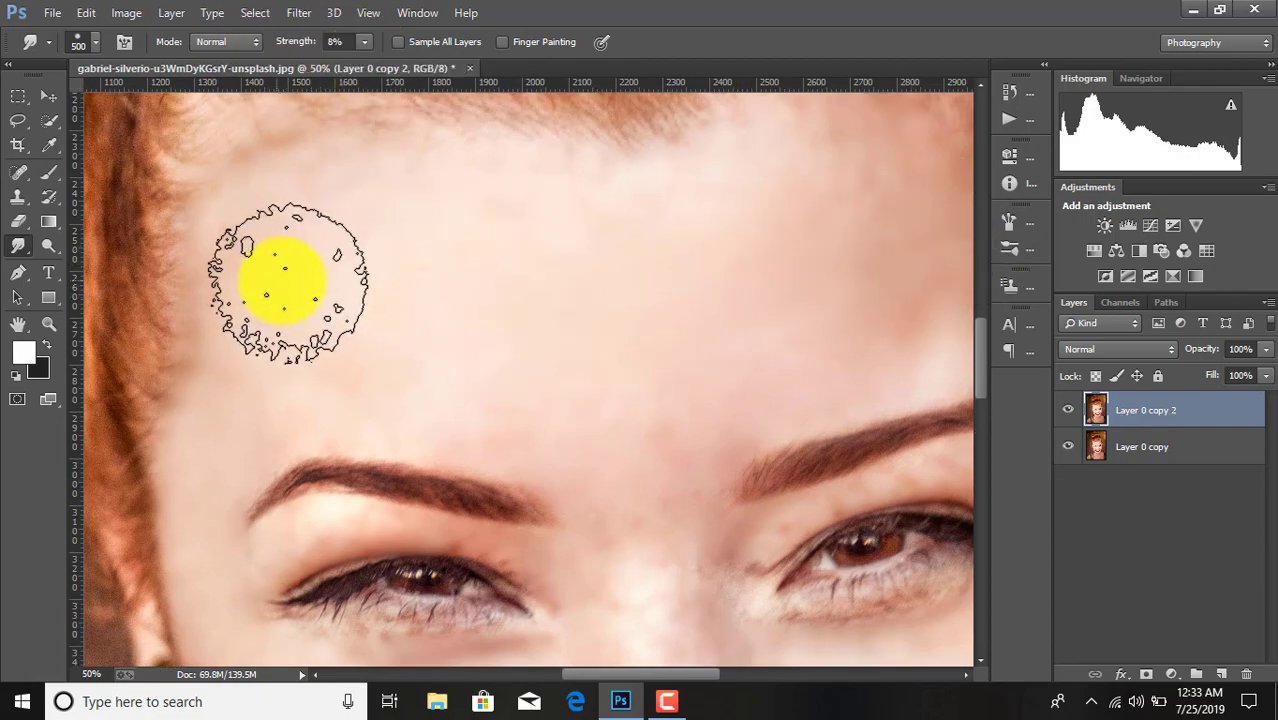
Smudge the chin and jawline, then toggle Layer 0 copy 2's visibility to compare
{"action": "key", "text": "ctrl+minus"}
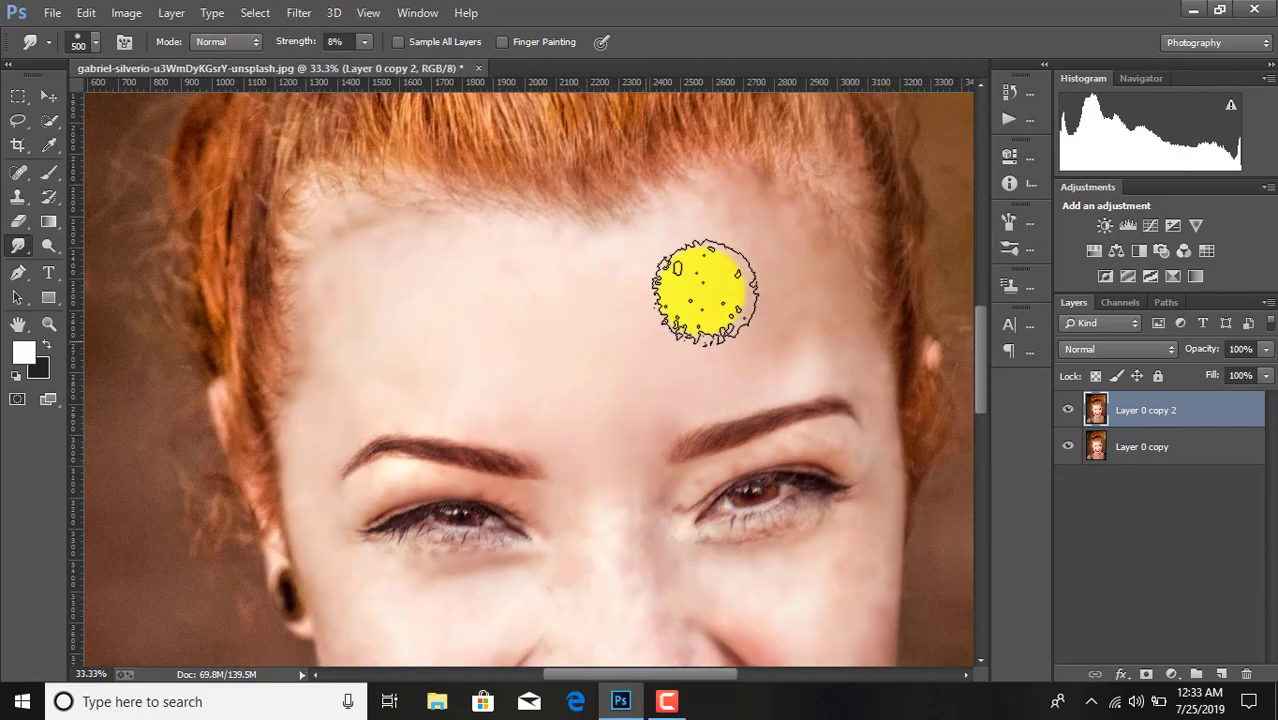
{"action": "scroll", "coordinate": [730, 322], "scroll_direction": "down", "scroll_amount": 3}
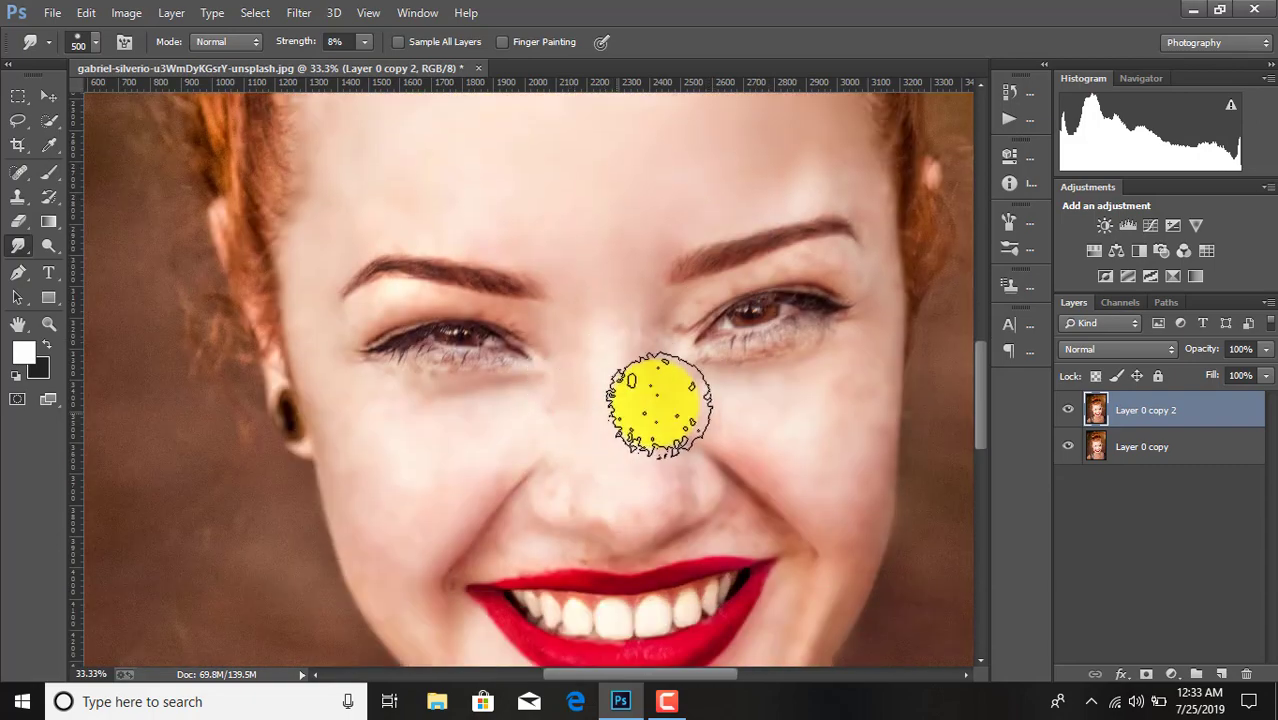
{"action": "scroll", "coordinate": [840, 395], "scroll_direction": "down", "scroll_amount": 2}
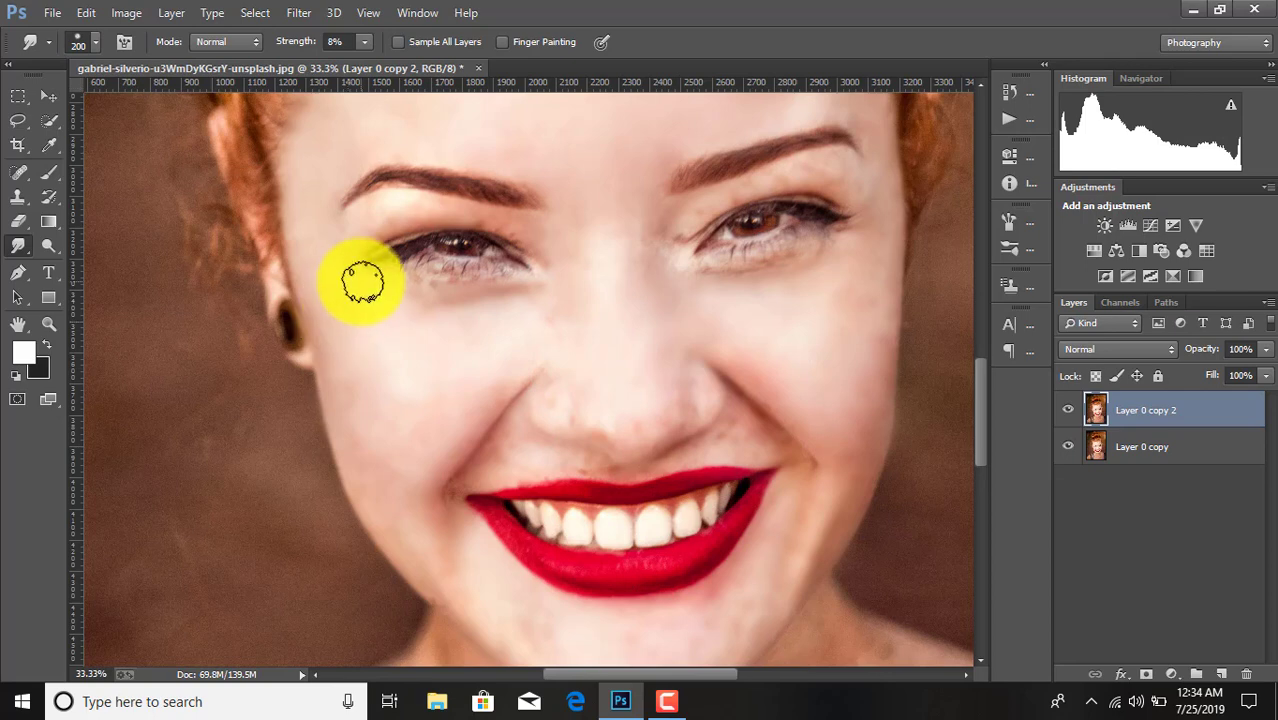
{"action": "scroll", "coordinate": [850, 226], "scroll_direction": "down", "scroll_amount": 1}
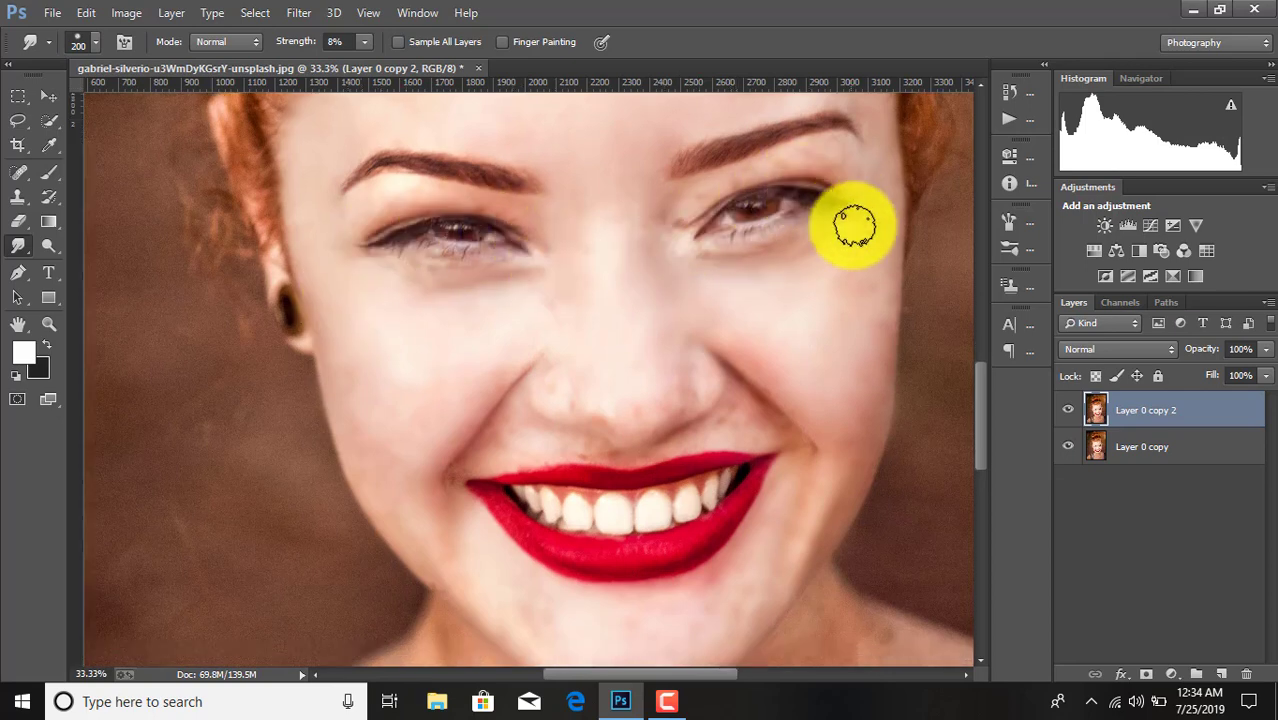
{"action": "scroll", "coordinate": [840, 232], "scroll_direction": "down", "scroll_amount": 1}
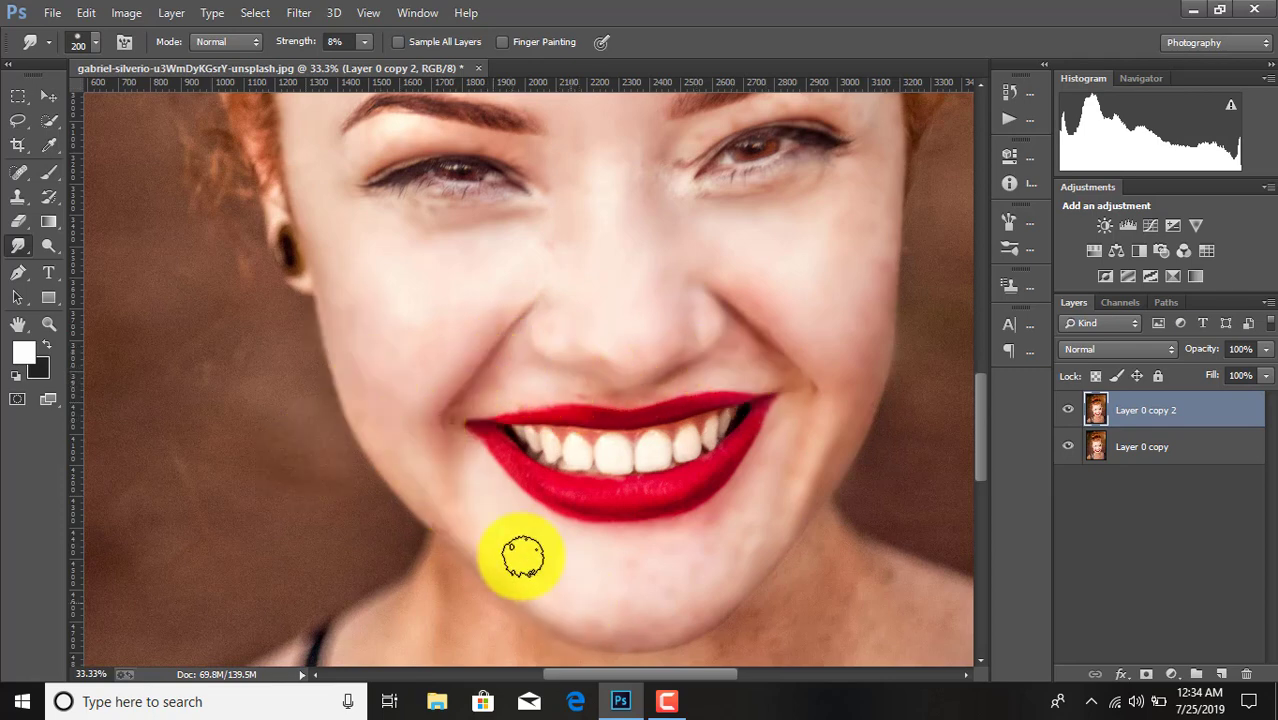
{"action": "left_click_drag", "start_coordinate": [611, 622], "coordinate": [750, 554]}
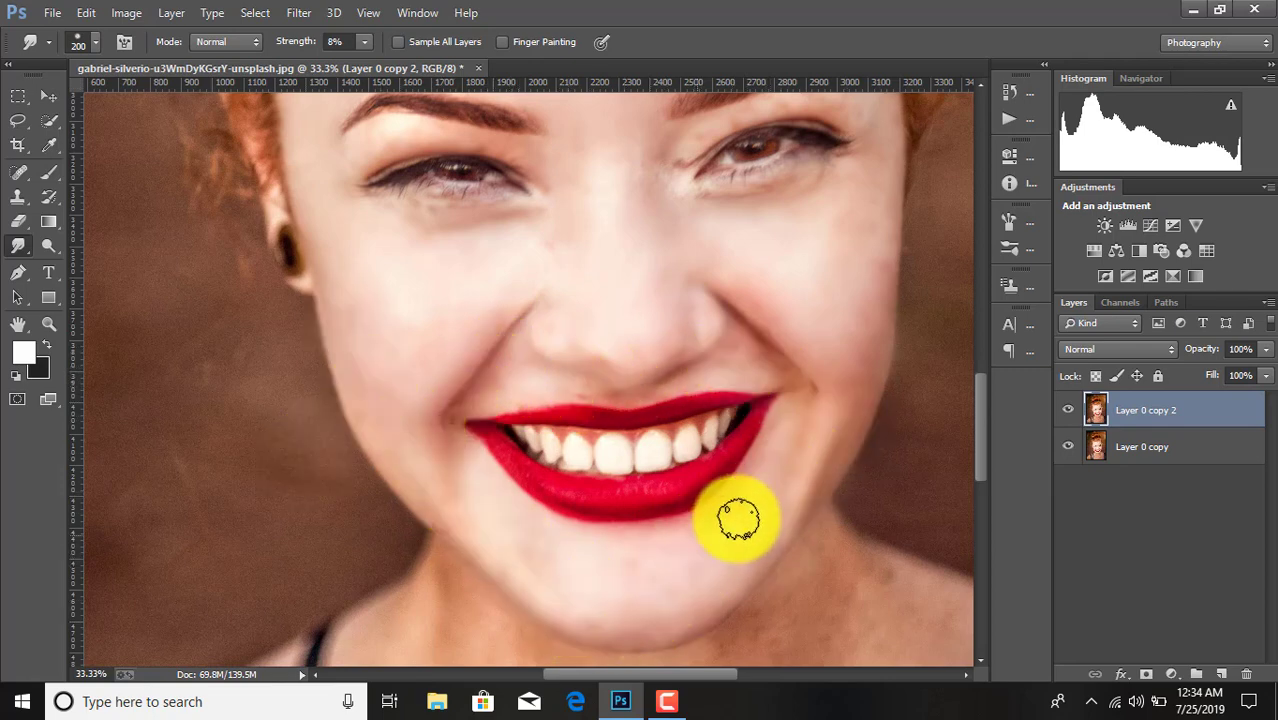
{"action": "scroll", "coordinate": [700, 330], "scroll_direction": "up", "scroll_amount": 2}
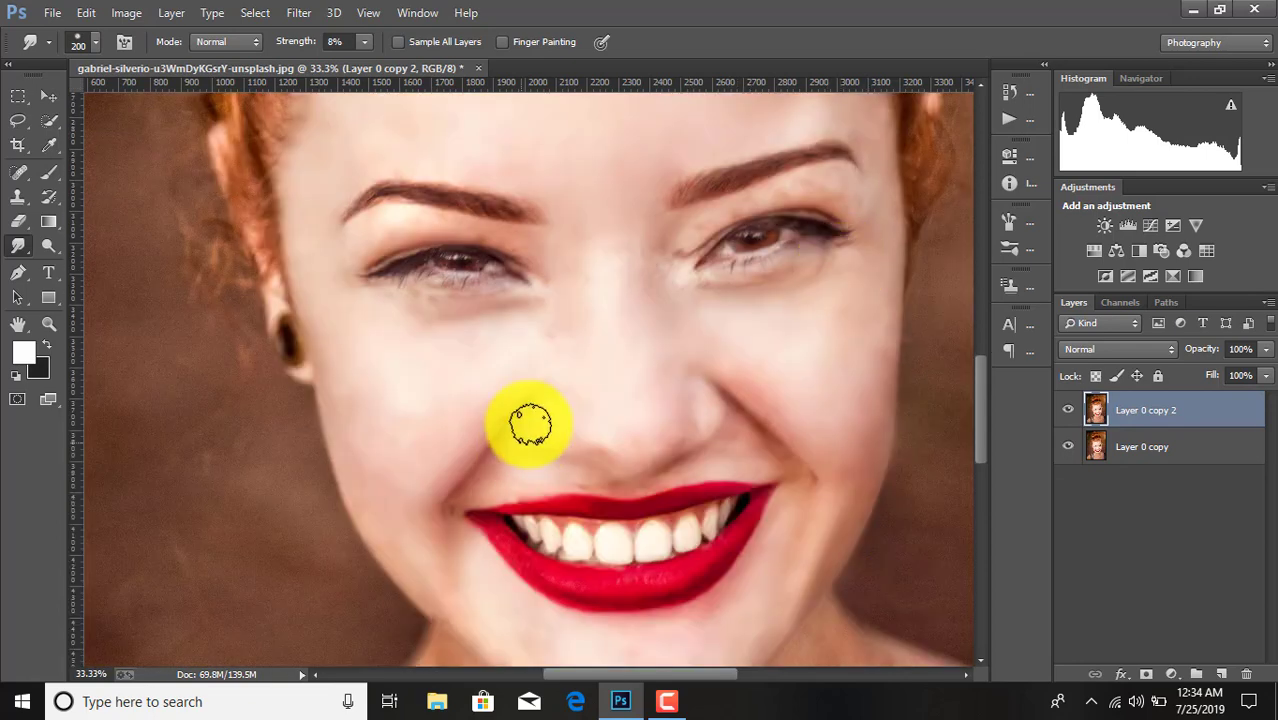
{"action": "scroll", "coordinate": [520, 330], "scroll_direction": "up", "scroll_amount": 1}
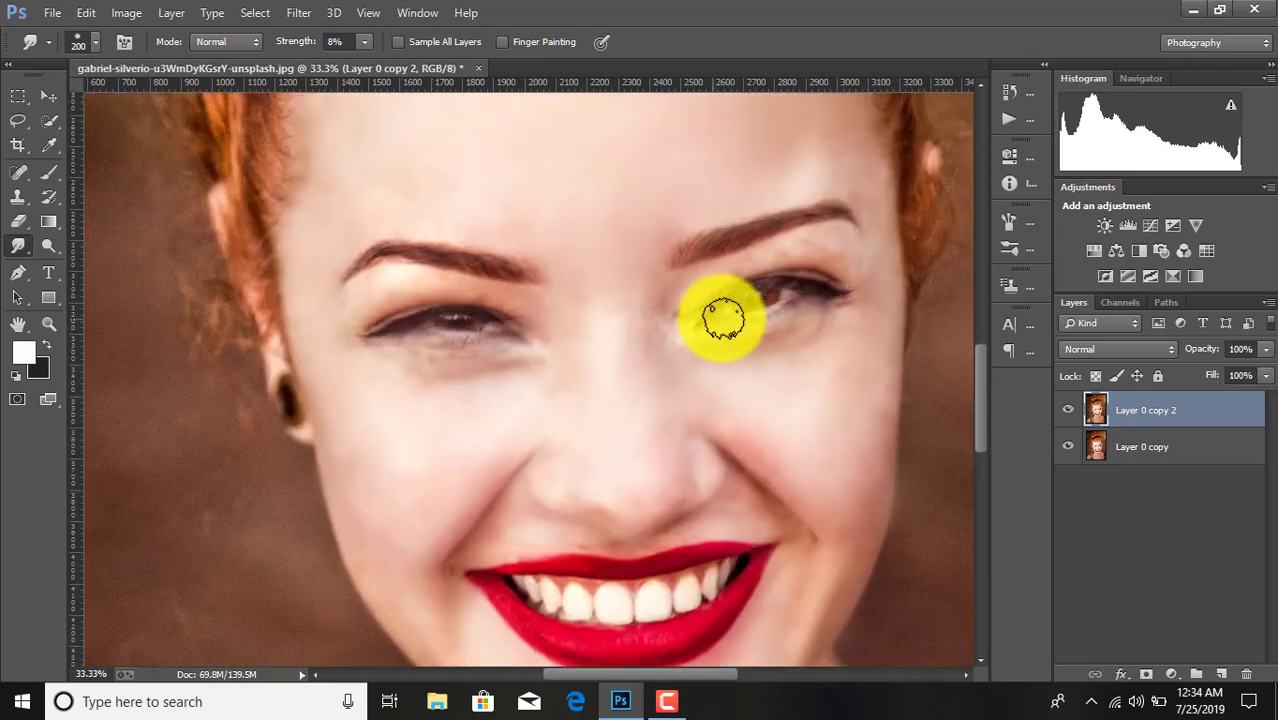
{"action": "scroll", "coordinate": [491, 380], "scroll_direction": "down", "scroll_amount": 1}
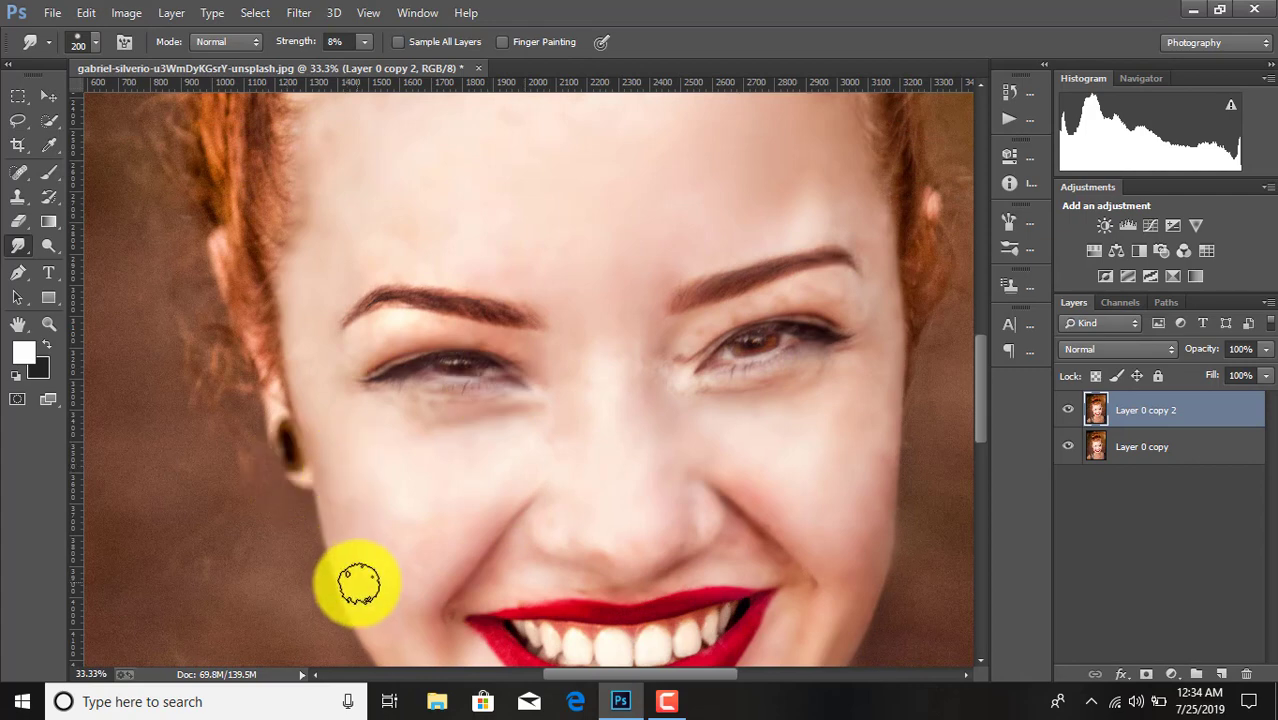
{"action": "scroll", "coordinate": [369, 572], "scroll_direction": "down", "scroll_amount": 1}
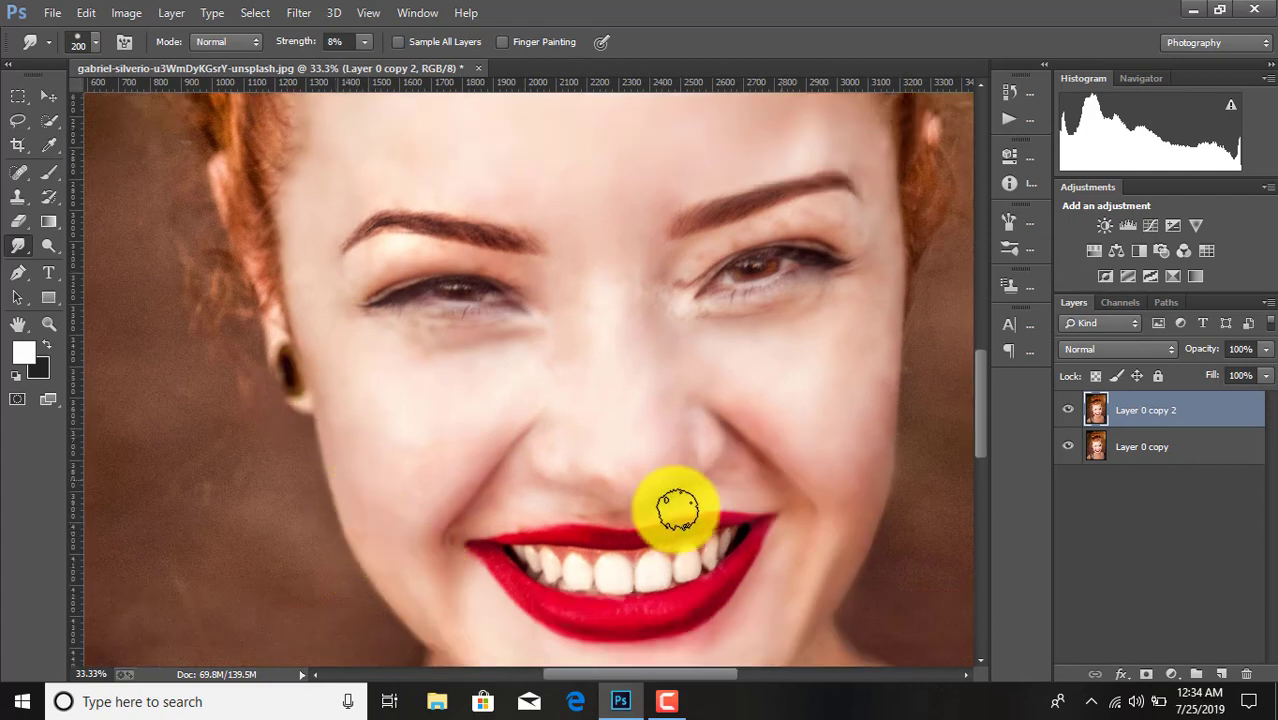
{"action": "key", "text": "ctrl+minus"}
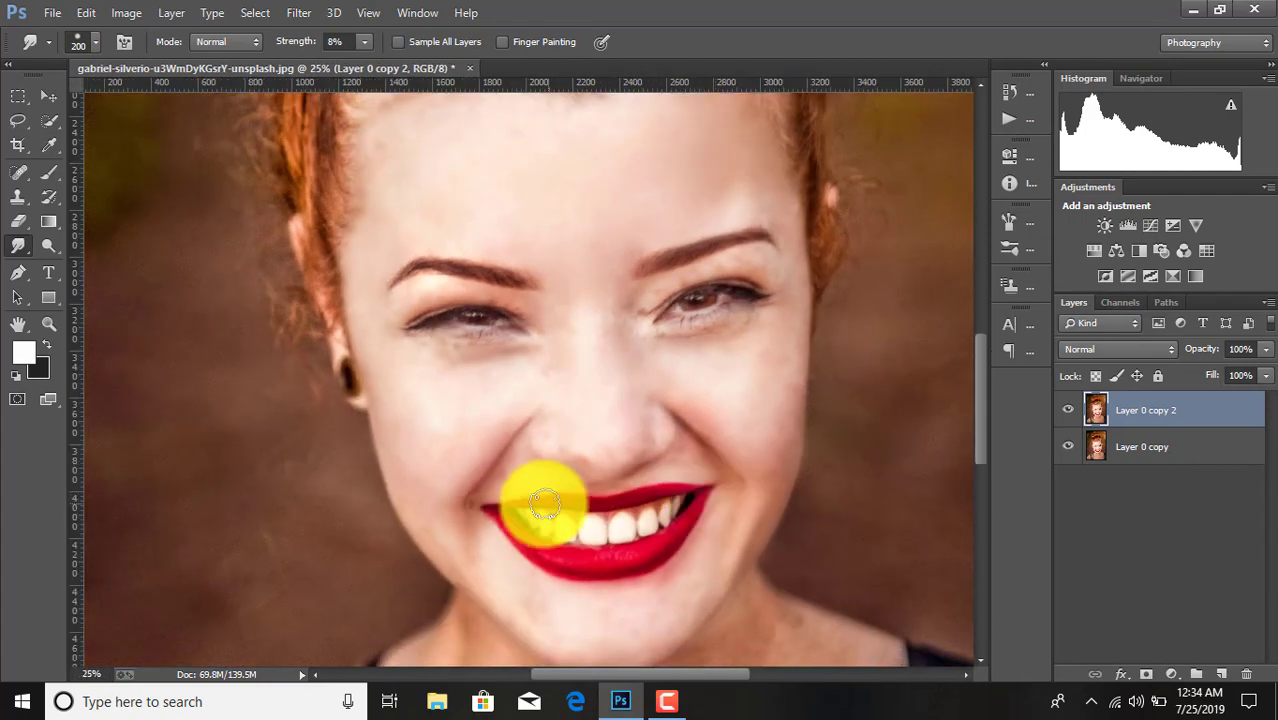
{"action": "left_click", "coordinate": [1068, 410]}
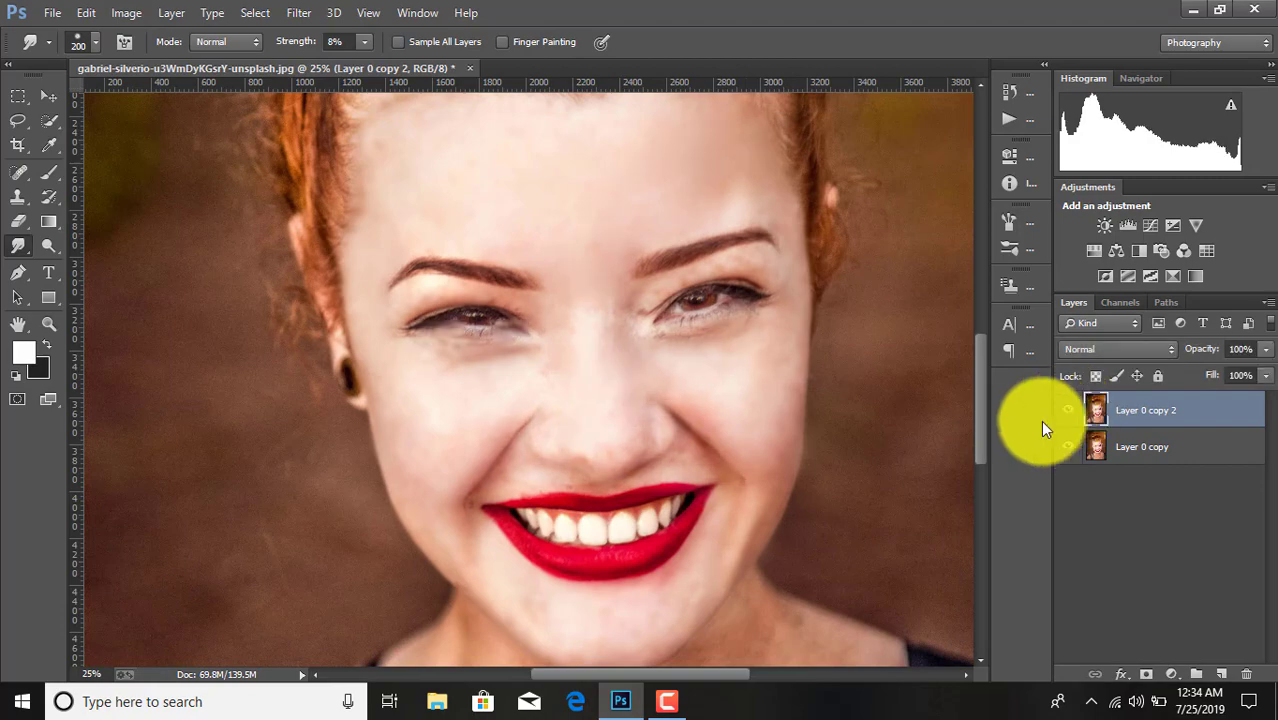
{"action": "key", "text": "ctrl+minus"}
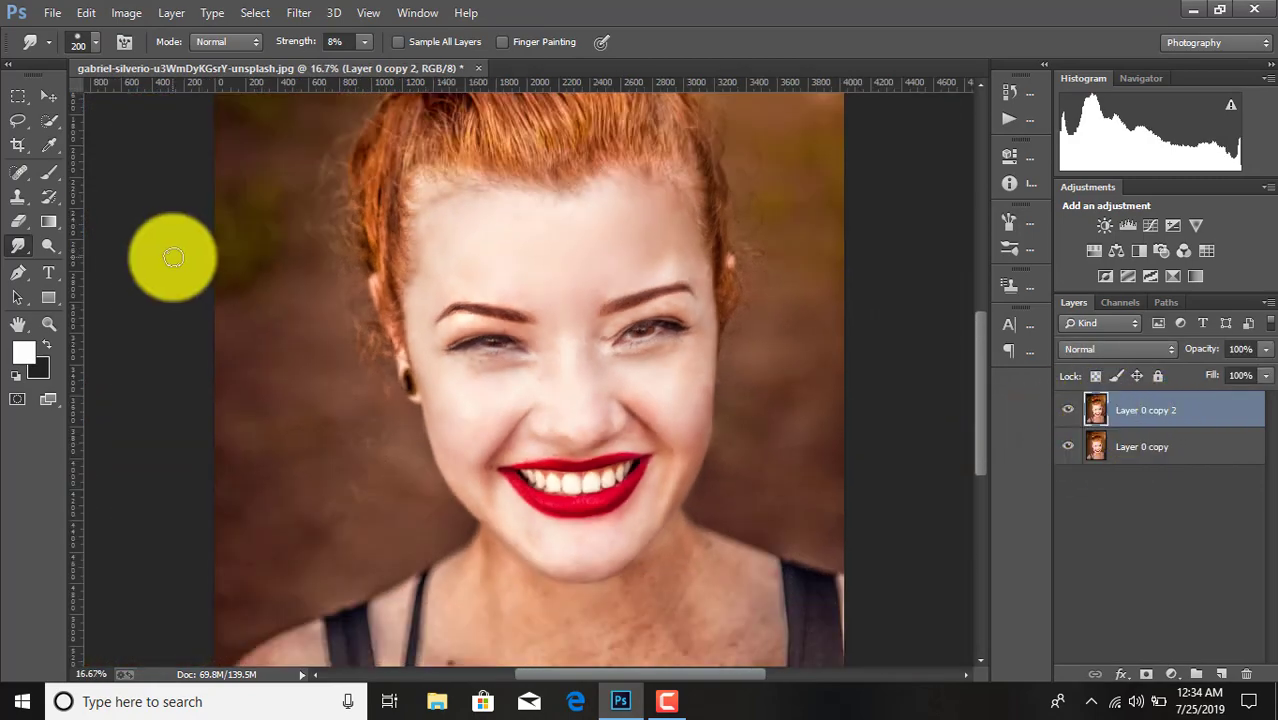
{"action": "key", "text": "ctrl+plus"}
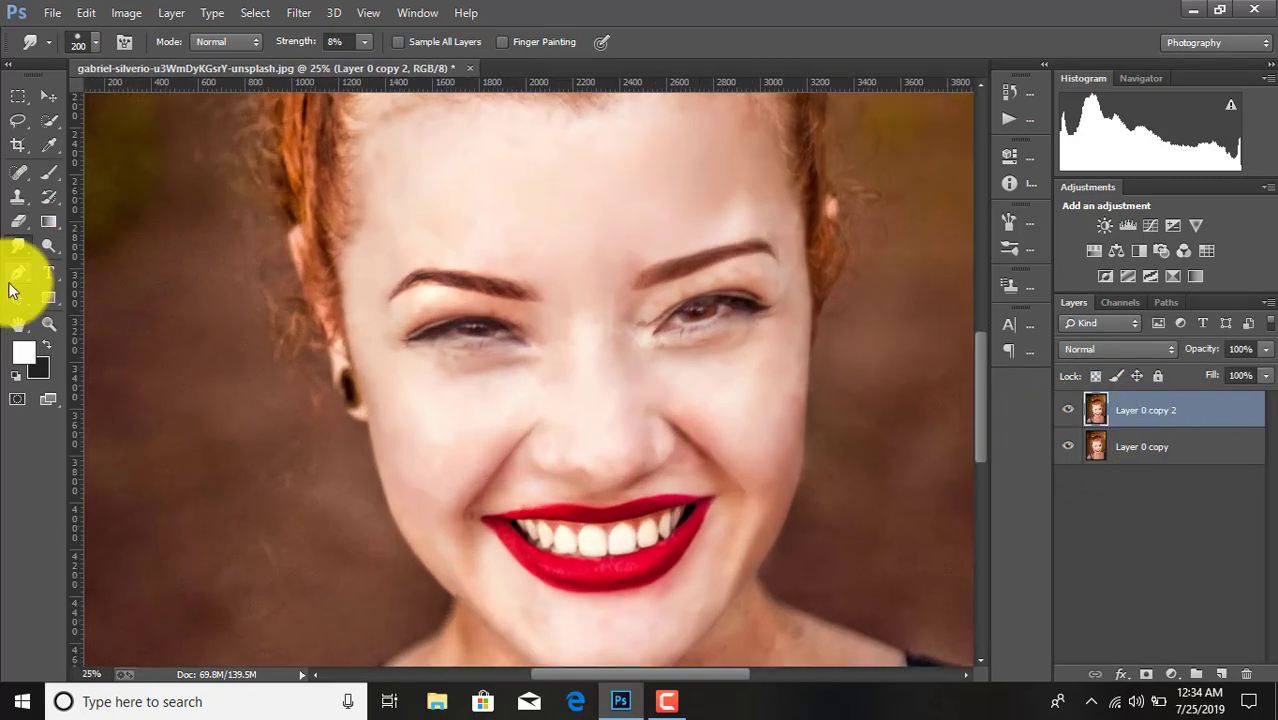
Add a new Layer 1, sample a skin tone, and set the brush to 40% opacity
{"action": "left_click", "coordinate": [1230, 674]}
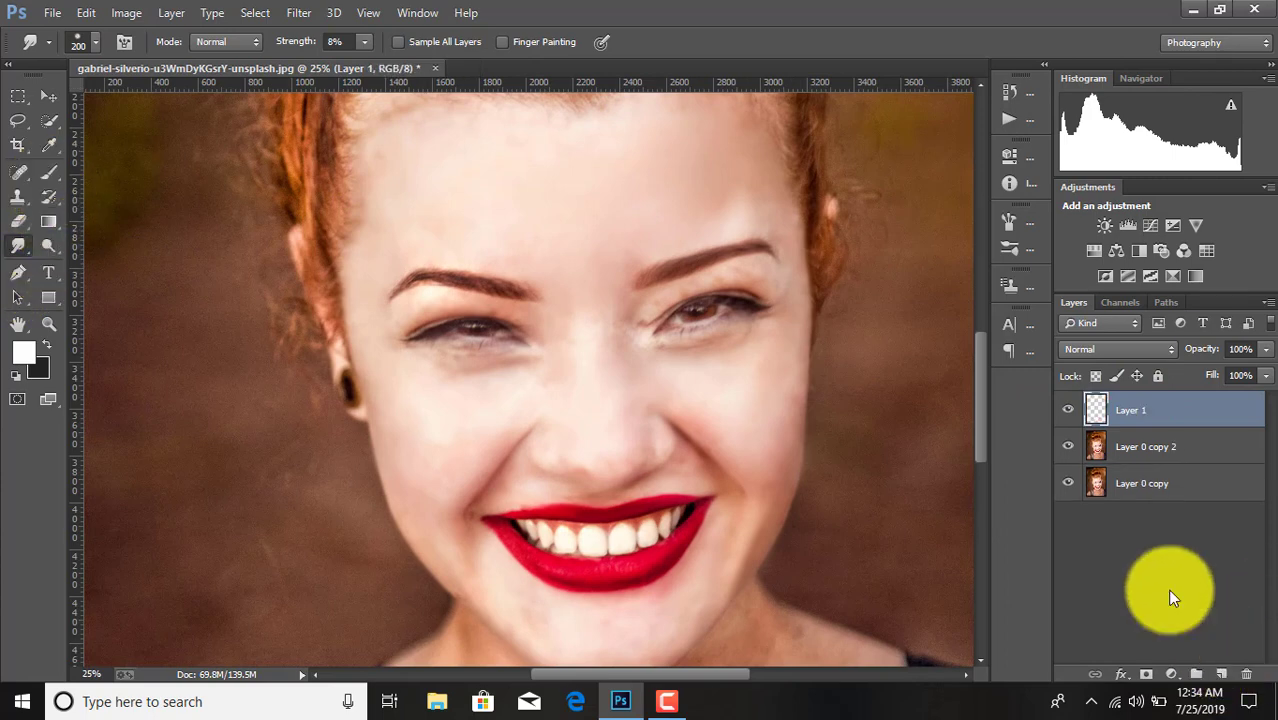
{"action": "left_click", "coordinate": [48, 148]}
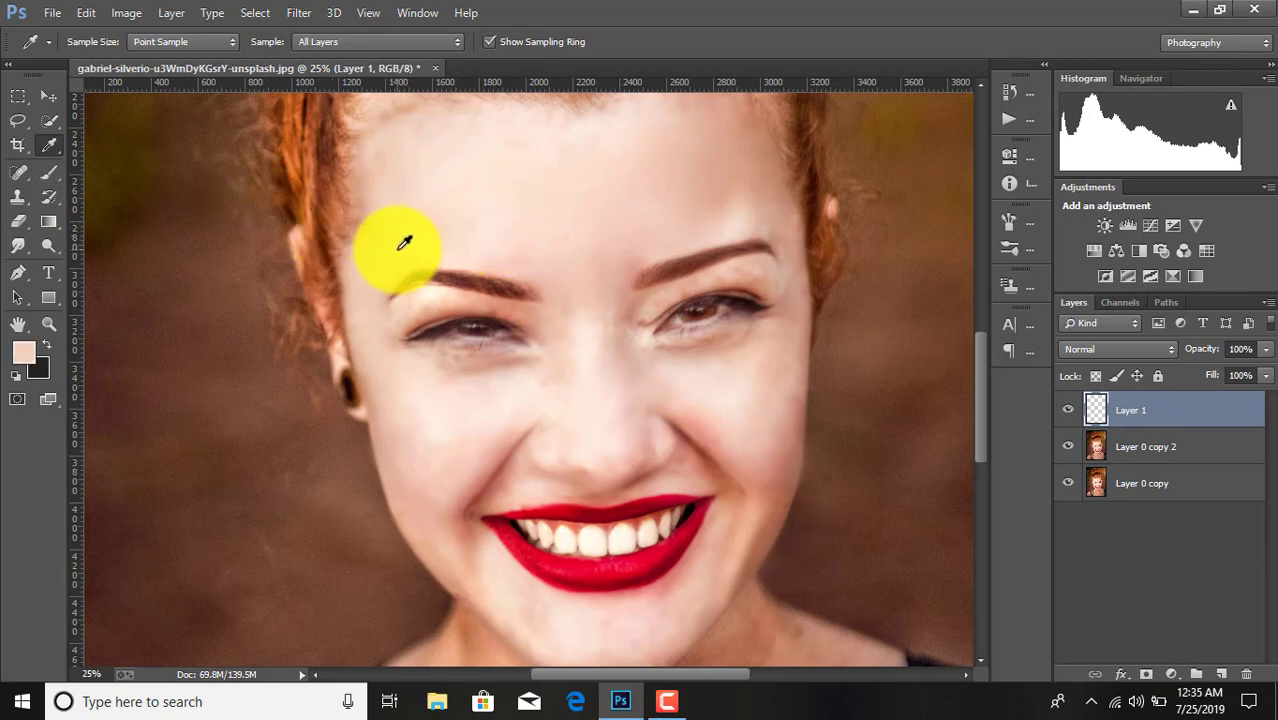
{"action": "left_click", "coordinate": [48, 173]}
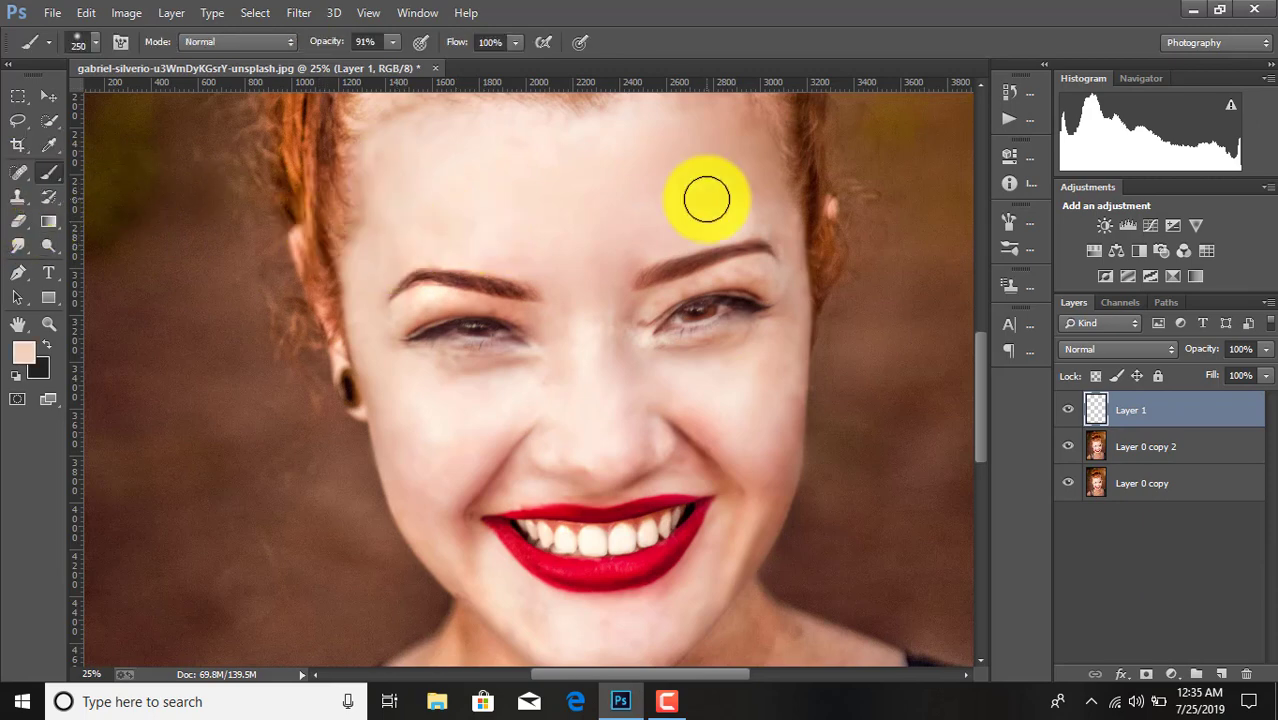
{"action": "left_click_drag", "start_coordinate": [390, 47], "coordinate": [369, 65]}
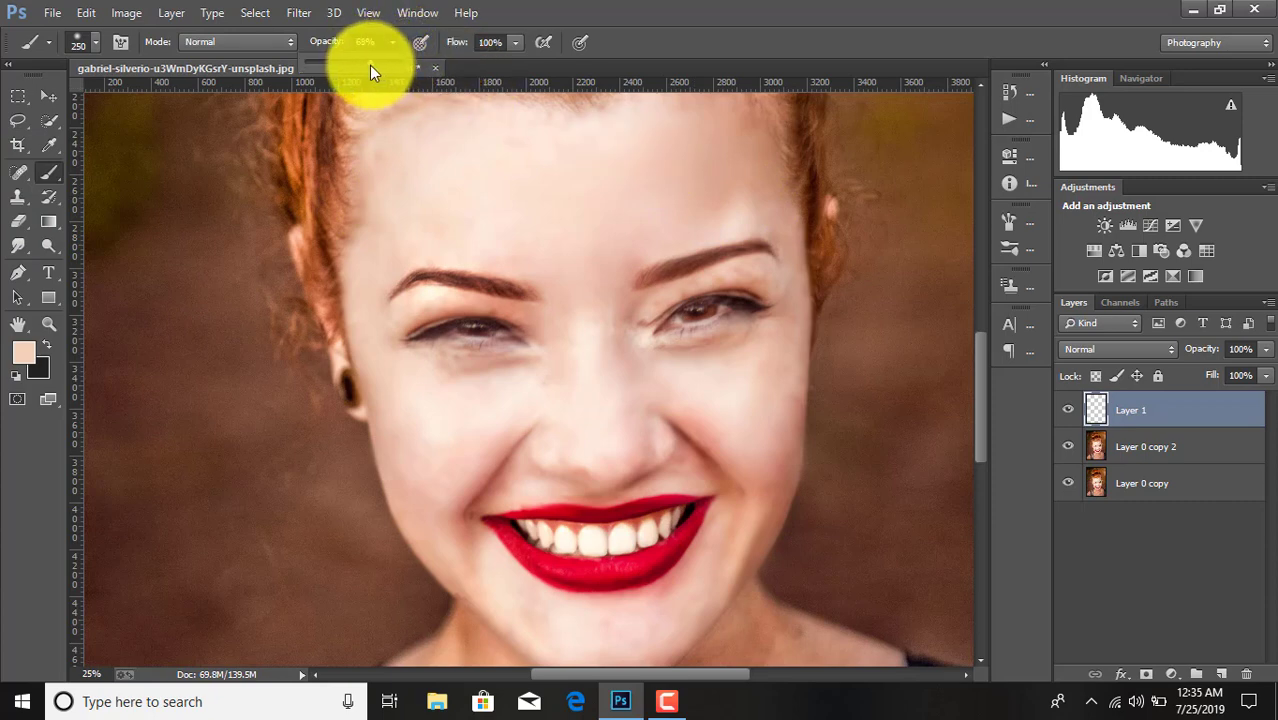
{"action": "scroll", "coordinate": [712, 140], "scroll_direction": "down", "scroll_amount": 1}
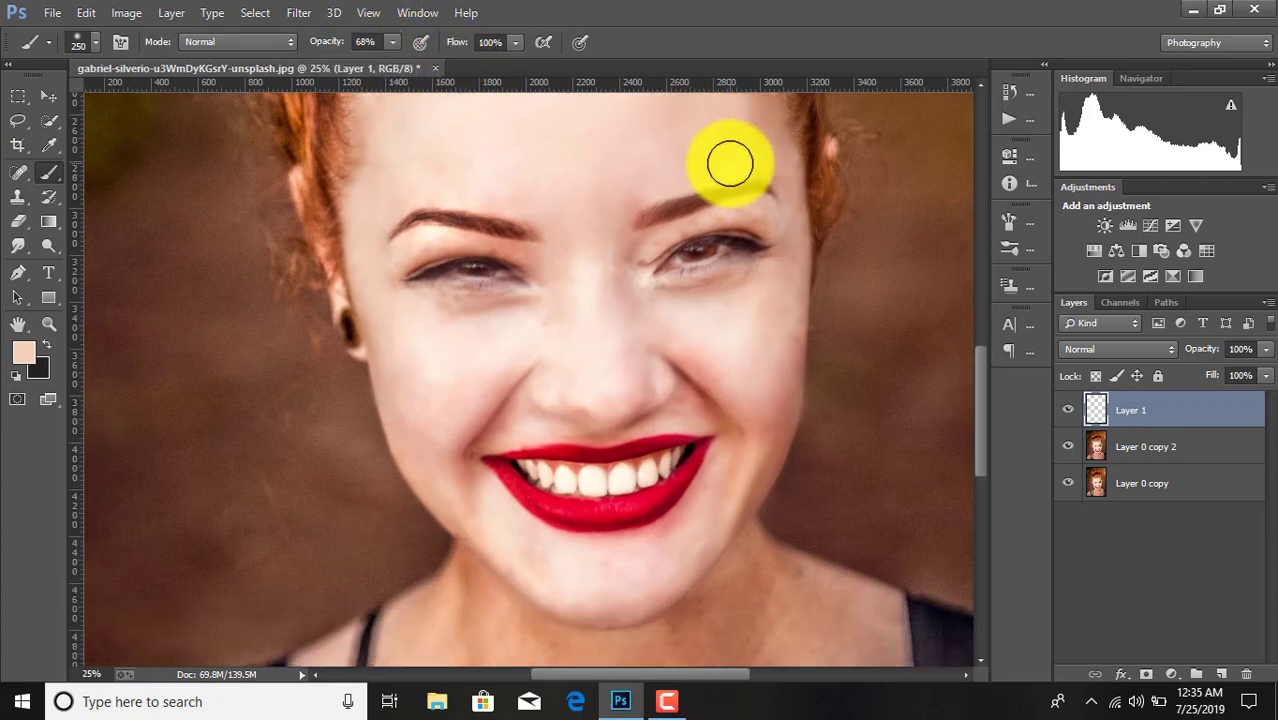
{"action": "scroll", "coordinate": [730, 165], "scroll_direction": "up", "scroll_amount": 2}
{"action": "scroll", "coordinate": [733, 165], "scroll_direction": "up", "scroll_amount": 1}
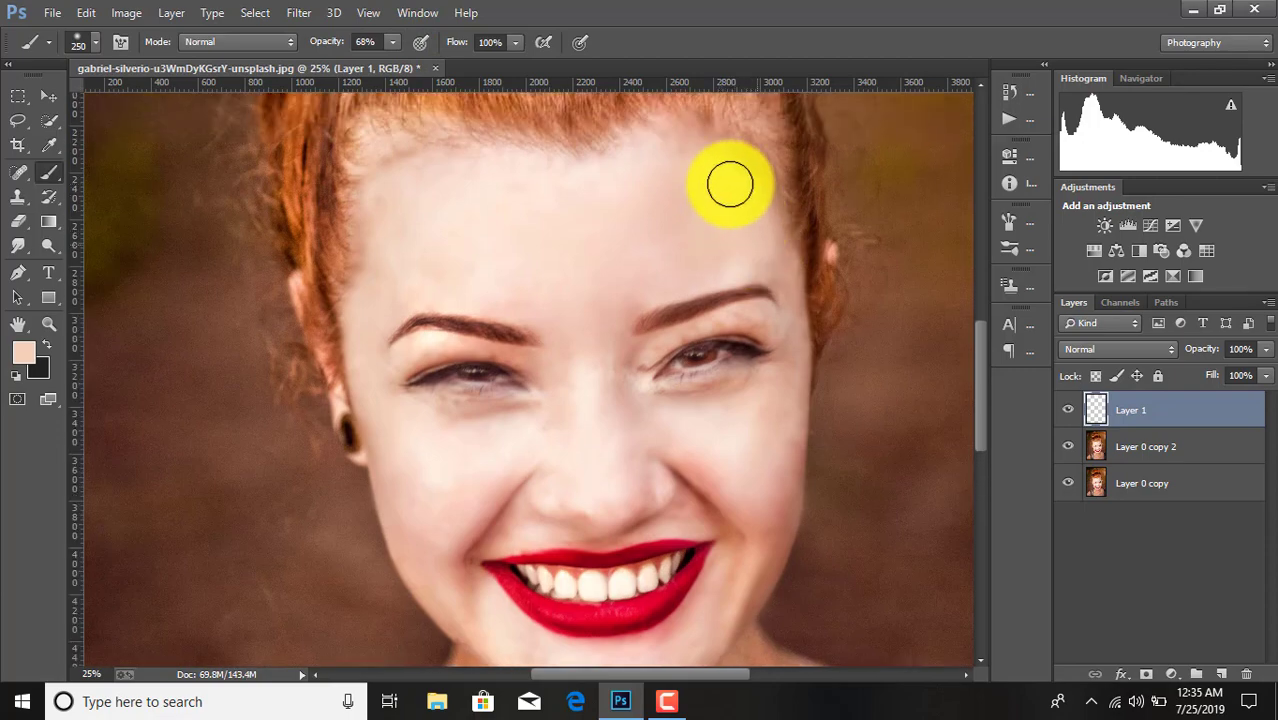
{"action": "left_click", "coordinate": [105, 10]}
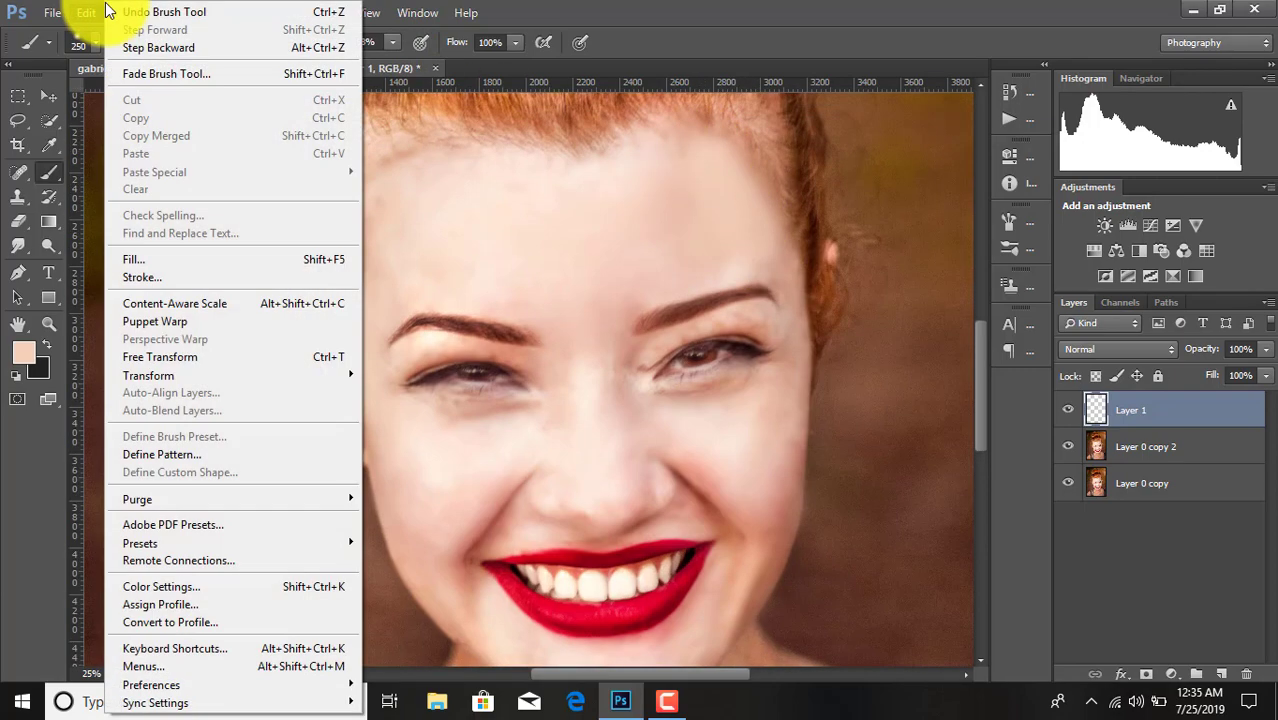
{"action": "left_click", "coordinate": [148, 41]}
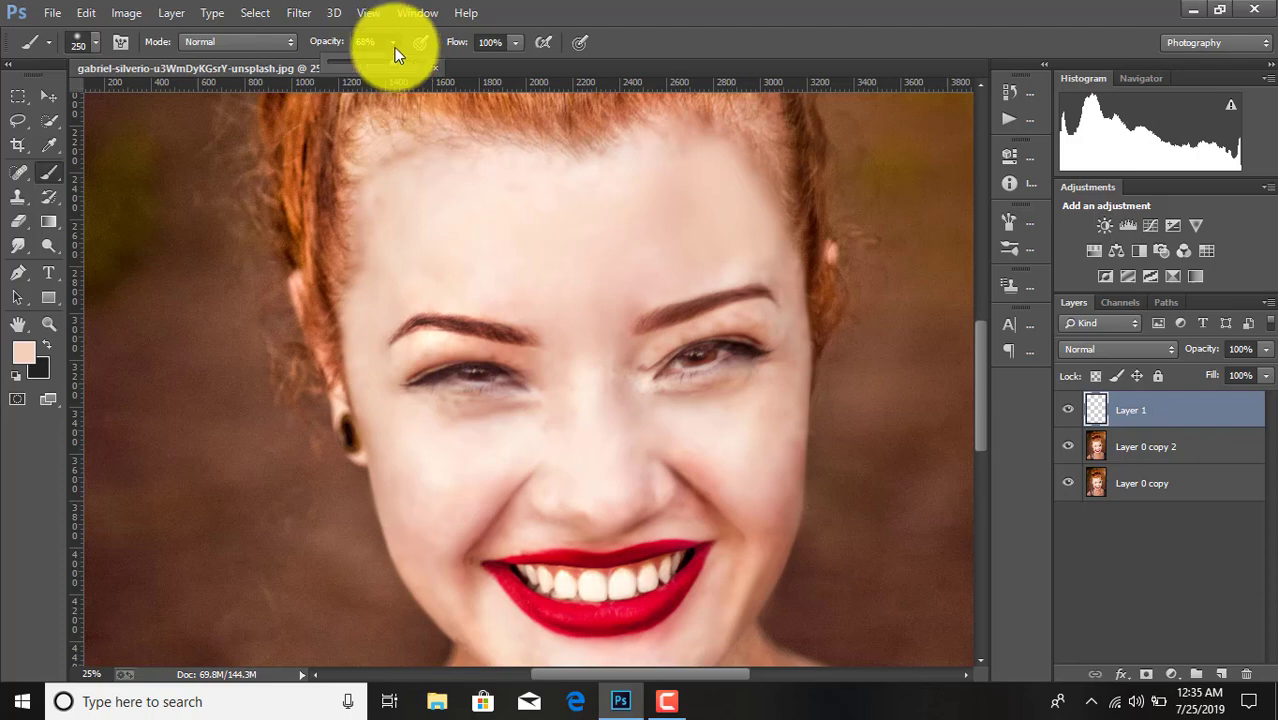
{"action": "left_click_drag", "start_coordinate": [369, 66], "coordinate": [363, 73]}
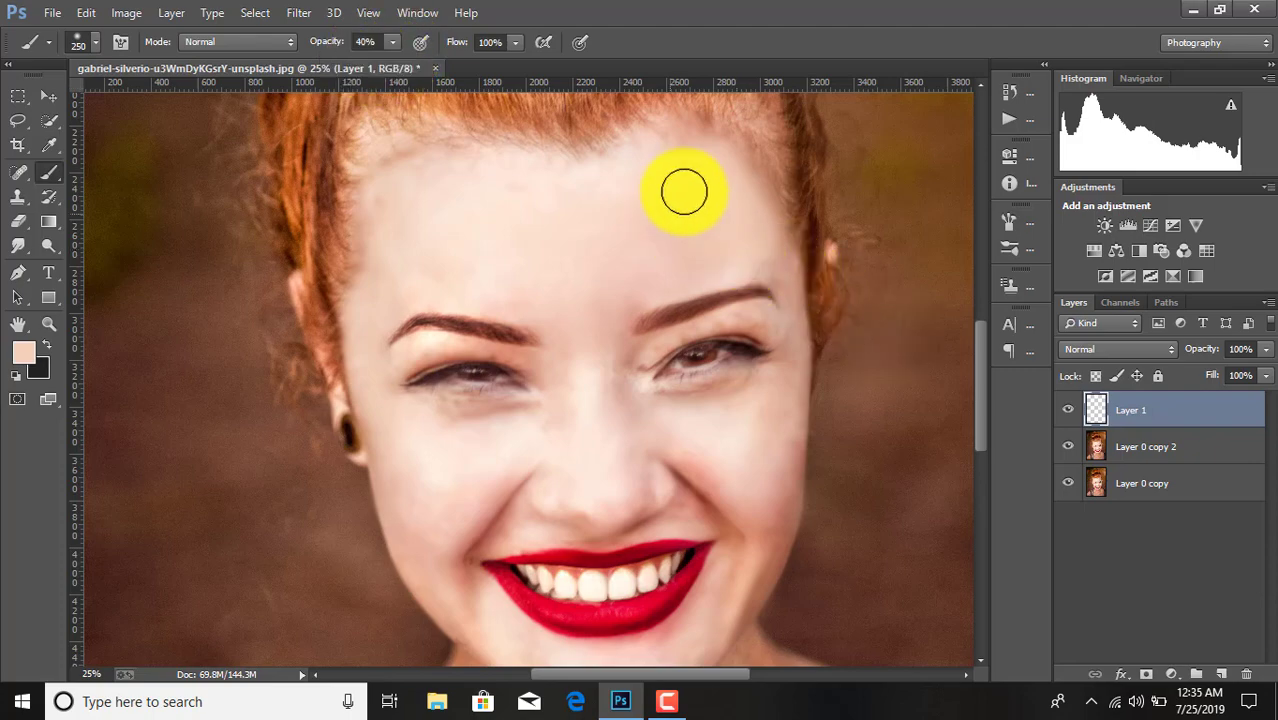
{"action": "mouse_move", "coordinate": [604, 365]}
{"action": "left_mouse_down"}
{"action": "mouse_move", "coordinate": [716, 433]}
{"action": "mouse_move", "coordinate": [772, 421]}
{"action": "left_mouse_up"}
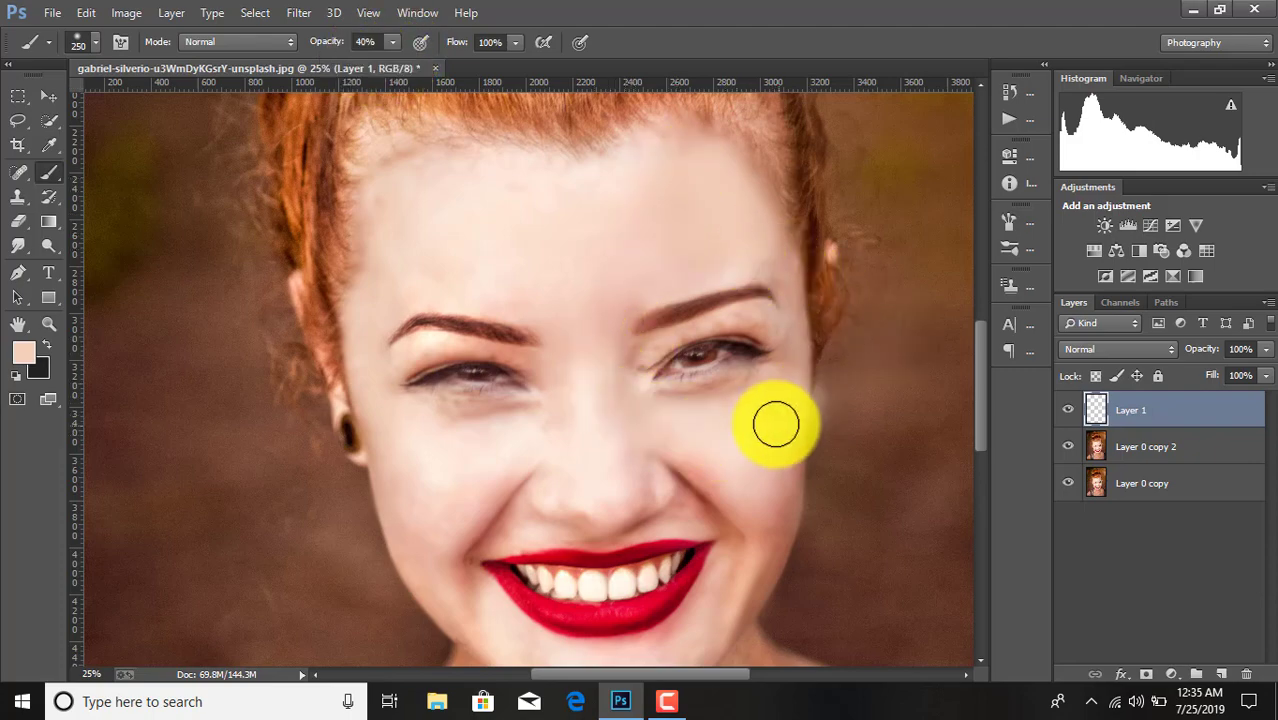
{"action": "left_click", "coordinate": [86, 12]}
{"action": "left_click", "coordinate": [140, 45]}
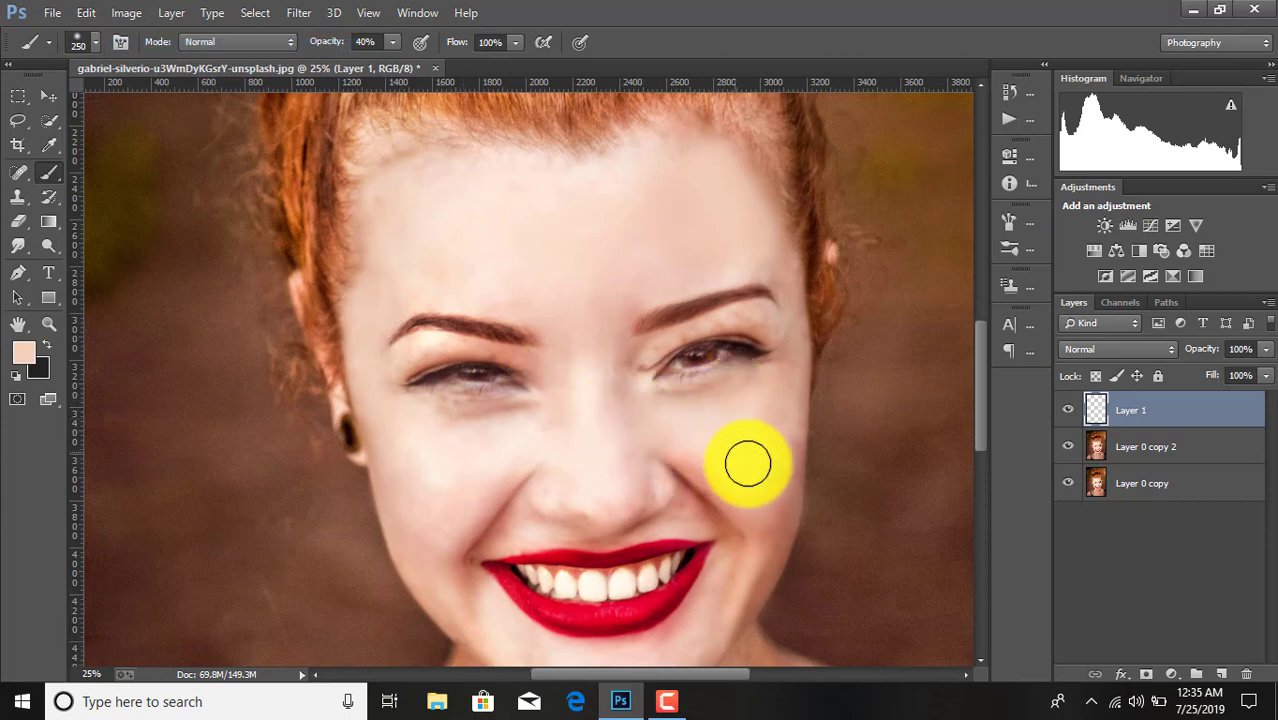
At brush size 125, paint skin tone under the left eye, cheek-to-lips and over the eyelids
{"action": "scroll", "coordinate": [768, 449], "scroll_direction": "up", "scroll_amount": 2}
{"action": "key", "text": "bracketleft"}
{"action": "key", "text": "bracketleft"}
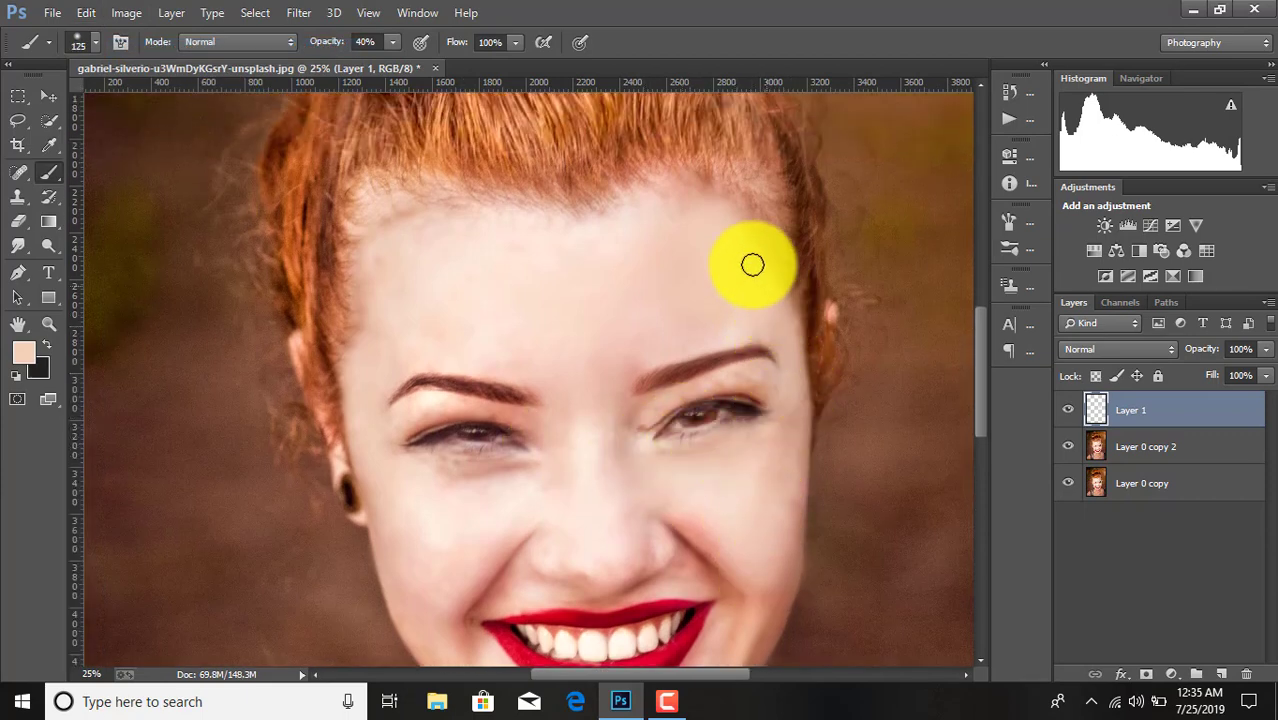
{"action": "mouse_move", "coordinate": [379, 390]}
{"action": "left_mouse_down"}
{"action": "mouse_move", "coordinate": [536, 447]}
{"action": "mouse_move", "coordinate": [409, 462]}
{"action": "mouse_move", "coordinate": [642, 463]}
{"action": "left_mouse_up"}
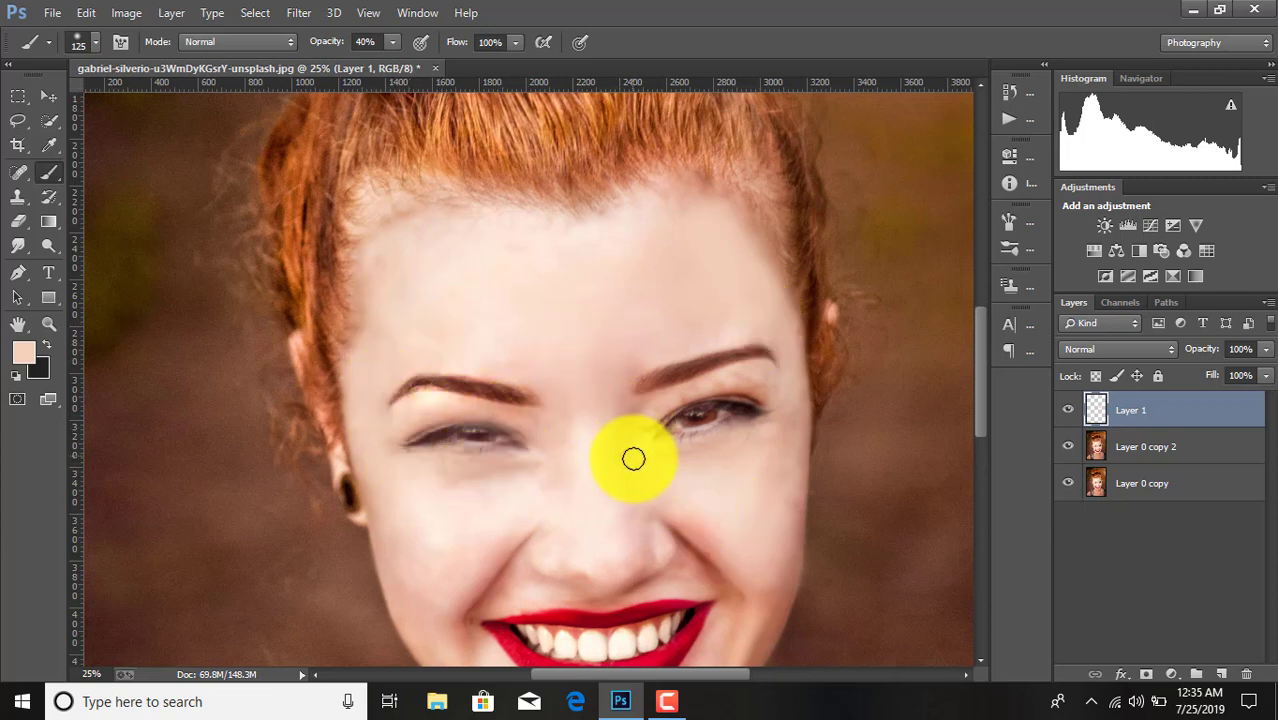
{"action": "scroll", "coordinate": [633, 458], "scroll_direction": "down", "scroll_amount": 2}
{"action": "scroll", "coordinate": [639, 456], "scroll_direction": "down", "scroll_amount": 2}
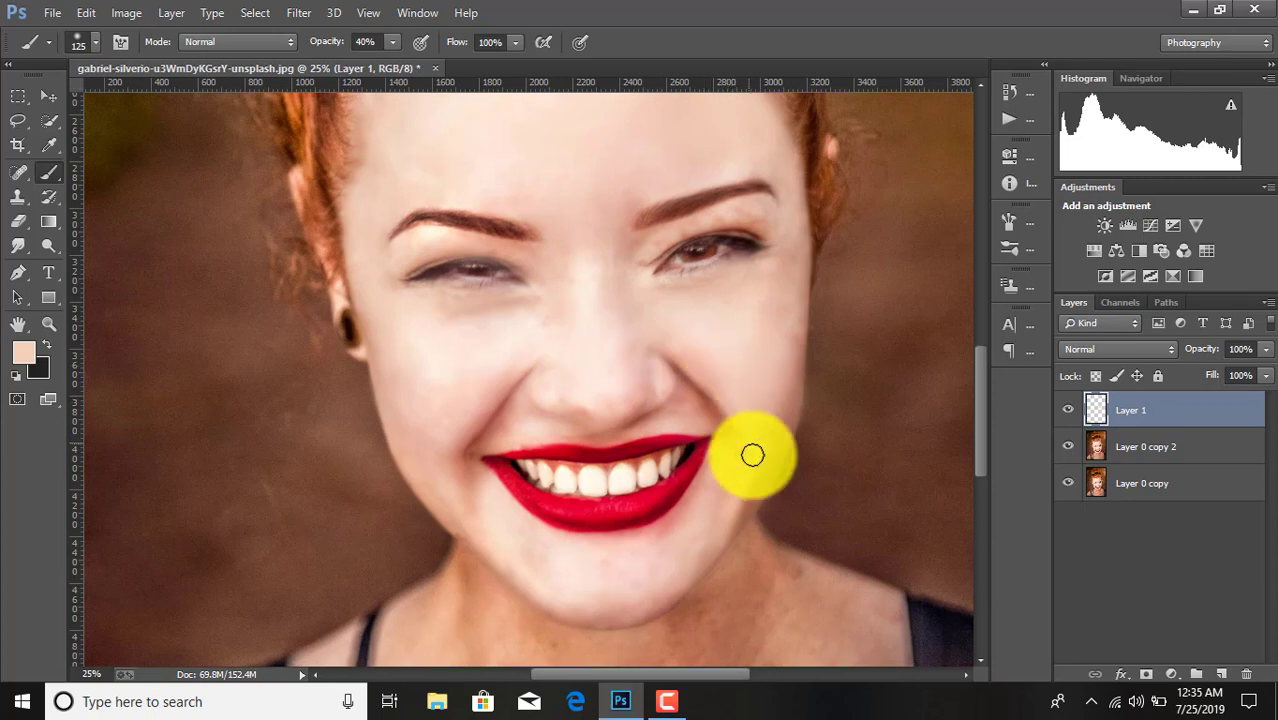
{"action": "mouse_move", "coordinate": [752, 455]}
{"action": "left_mouse_down"}
{"action": "mouse_move", "coordinate": [642, 543]}
{"action": "mouse_move", "coordinate": [538, 547]}
{"action": "mouse_move", "coordinate": [459, 515]}
{"action": "mouse_move", "coordinate": [451, 456]}
{"action": "mouse_move", "coordinate": [465, 499]}
{"action": "mouse_move", "coordinate": [479, 408]}
{"action": "mouse_move", "coordinate": [443, 411]}
{"action": "mouse_move", "coordinate": [382, 331]}
{"action": "mouse_move", "coordinate": [440, 499]}
{"action": "mouse_move", "coordinate": [491, 551]}
{"action": "mouse_move", "coordinate": [662, 513]}
{"action": "mouse_move", "coordinate": [759, 451]}
{"action": "mouse_move", "coordinate": [704, 436]}
{"action": "mouse_move", "coordinate": [705, 454]}
{"action": "mouse_move", "coordinate": [616, 300]}
{"action": "mouse_move", "coordinate": [585, 349]}
{"action": "mouse_move", "coordinate": [551, 307]}
{"action": "left_mouse_up"}
{"action": "scroll", "coordinate": [759, 451], "scroll_direction": "up", "scroll_amount": 3}
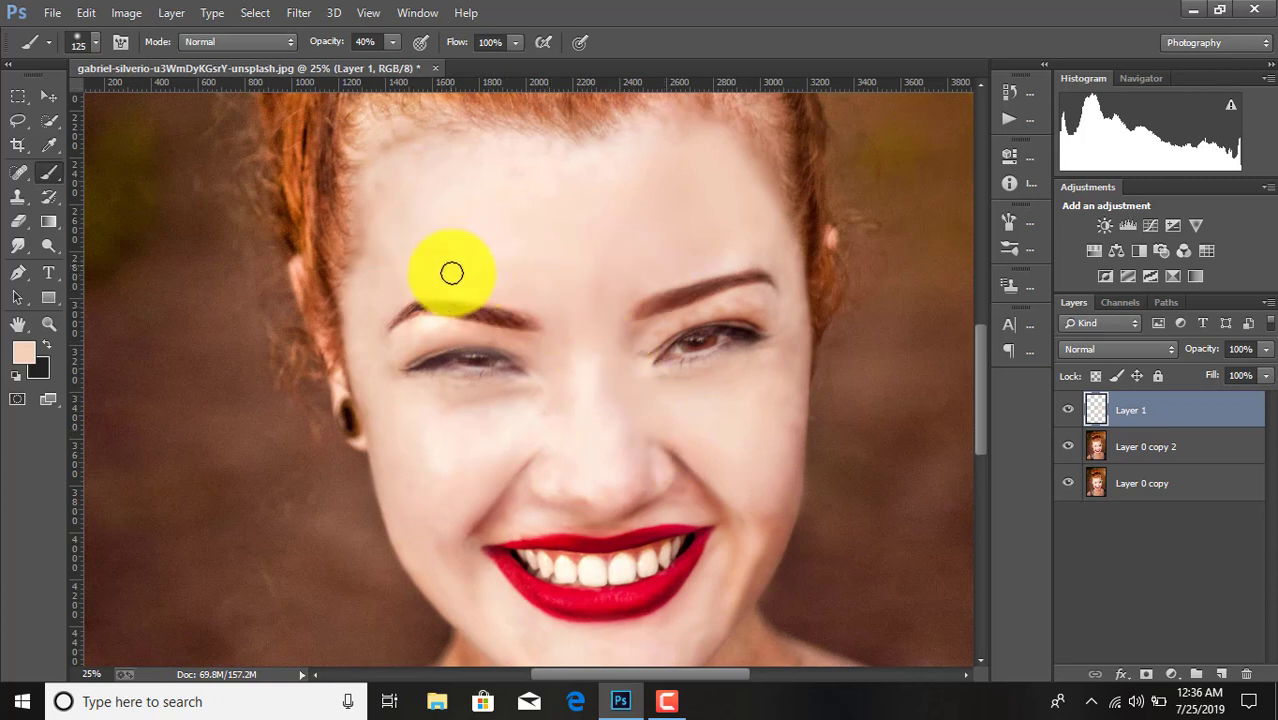
{"action": "mouse_move", "coordinate": [447, 278]}
{"action": "left_mouse_down"}
{"action": "mouse_move", "coordinate": [414, 345]}
{"action": "mouse_move", "coordinate": [648, 345]}
{"action": "mouse_move", "coordinate": [762, 311]}
{"action": "mouse_move", "coordinate": [650, 328]}
{"action": "mouse_move", "coordinate": [642, 368]}
{"action": "mouse_move", "coordinate": [738, 310]}
{"action": "mouse_move", "coordinate": [448, 342]}
{"action": "left_mouse_up"}
{"action": "scroll", "coordinate": [642, 339], "scroll_direction": "down", "scroll_amount": 2}
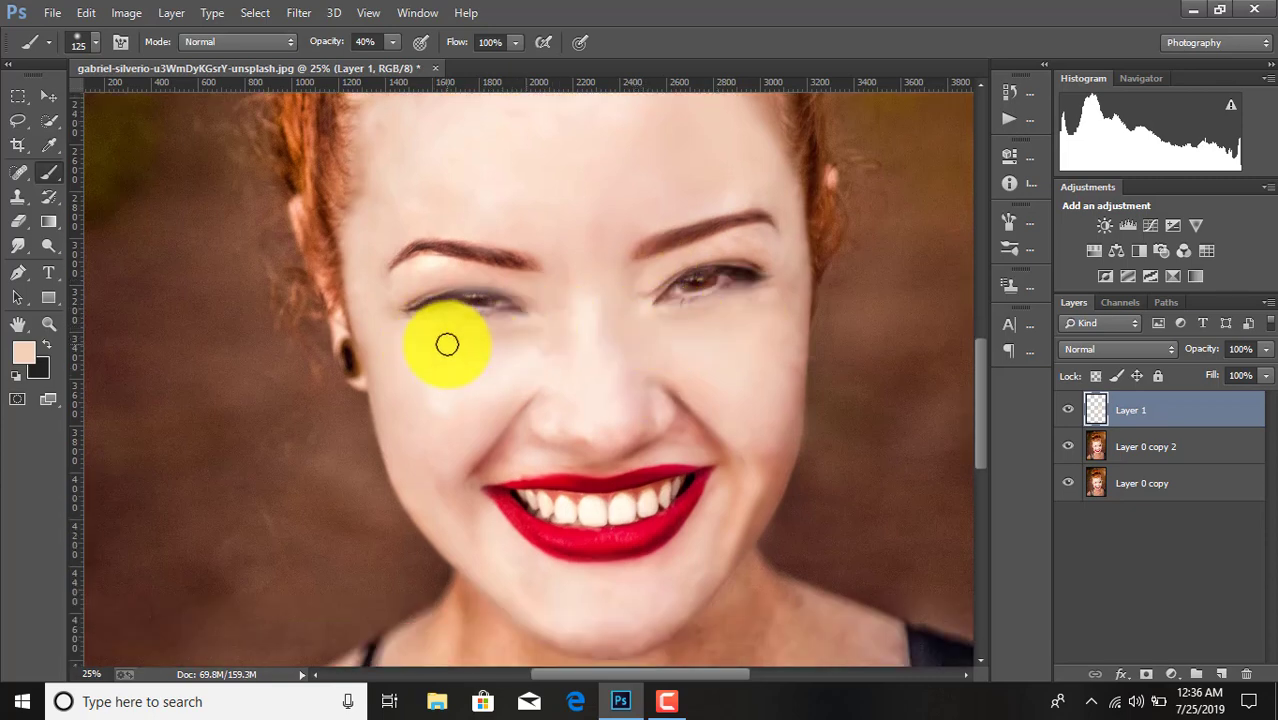
{"action": "left_click", "coordinate": [1070, 410]}
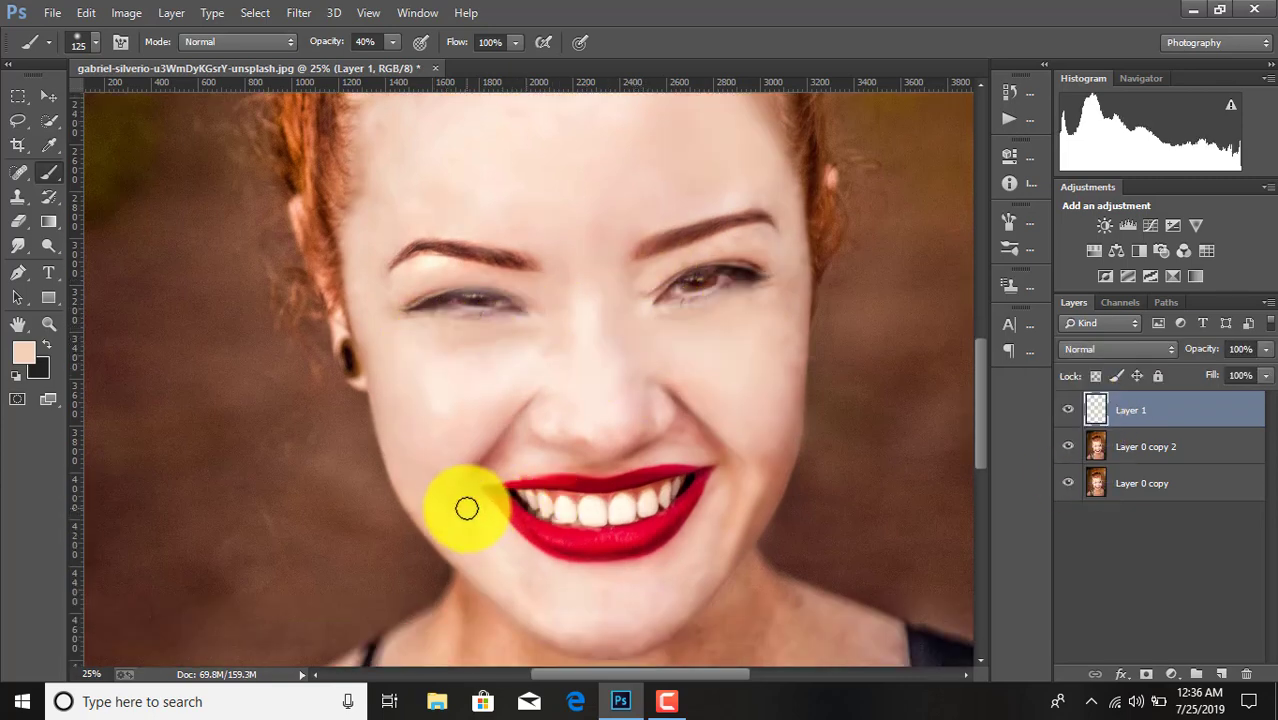
Lower opacity to 18% and softly paint skin tone up the right cheek
{"action": "mouse_move", "coordinate": [767, 487]}
{"action": "left_mouse_down"}
{"action": "mouse_move", "coordinate": [776, 434]}
{"action": "mouse_move", "coordinate": [716, 556]}
{"action": "mouse_move", "coordinate": [805, 407]}
{"action": "left_mouse_up"}
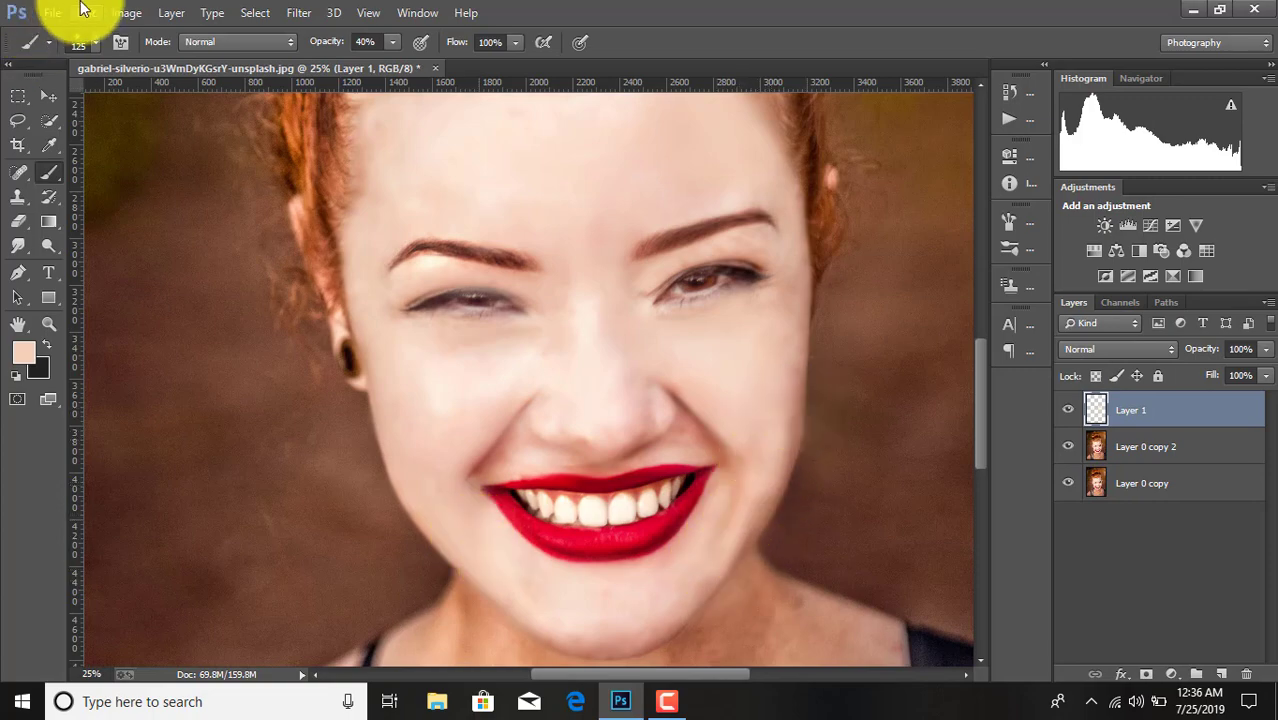
{"action": "left_click_drag", "start_coordinate": [385, 39], "coordinate": [366, 58]}
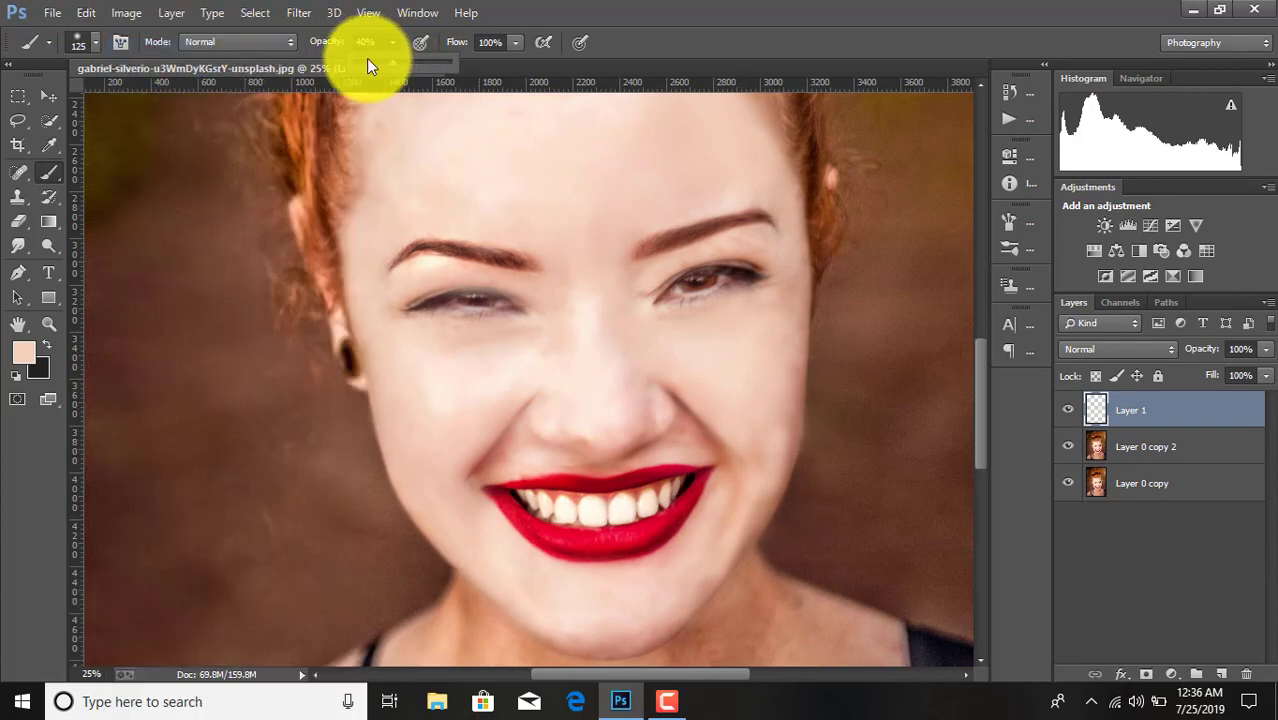
{"action": "mouse_move", "coordinate": [768, 459]}
{"action": "left_mouse_down"}
{"action": "mouse_move", "coordinate": [793, 380]}
{"action": "mouse_move", "coordinate": [785, 285]}
{"action": "mouse_move", "coordinate": [645, 268]}
{"action": "mouse_move", "coordinate": [376, 192]}
{"action": "left_mouse_up"}
{"action": "key", "text": "ctrl+0"}
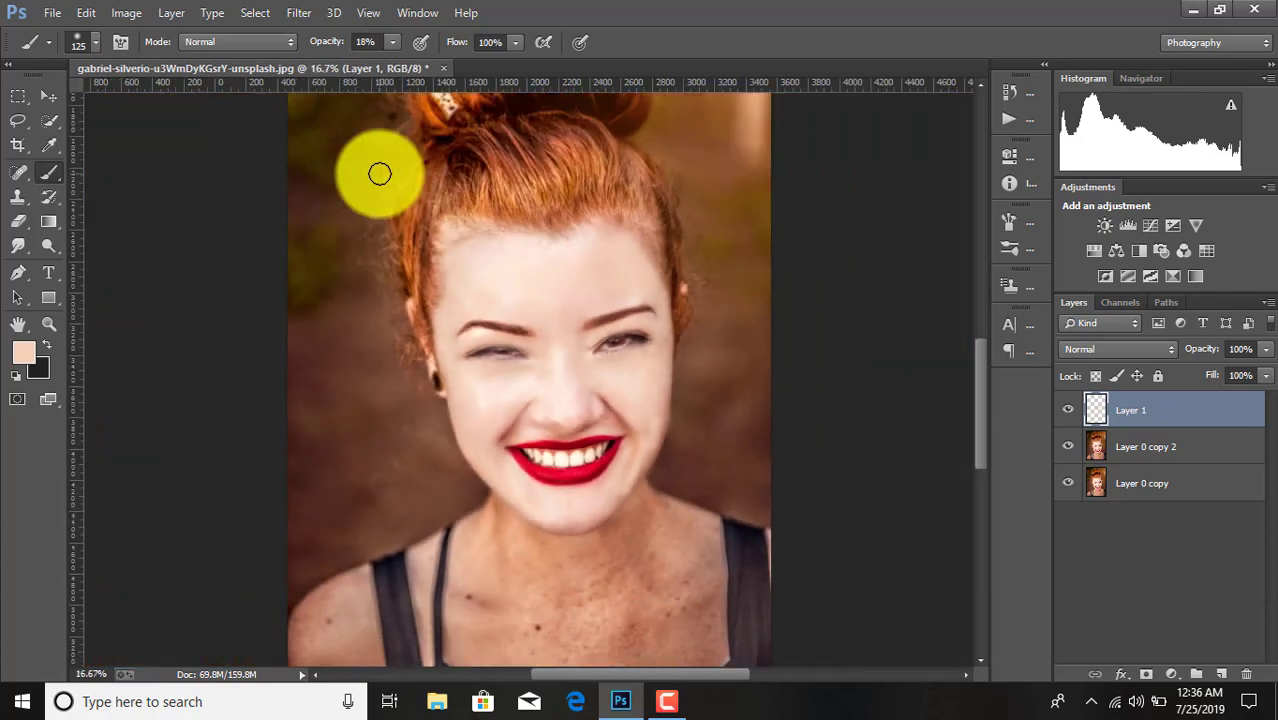
{"action": "key", "text": "ctrl+plus"}
{"action": "key", "text": "ctrl+plus"}
{"action": "key", "text": "ctrl+minus"}
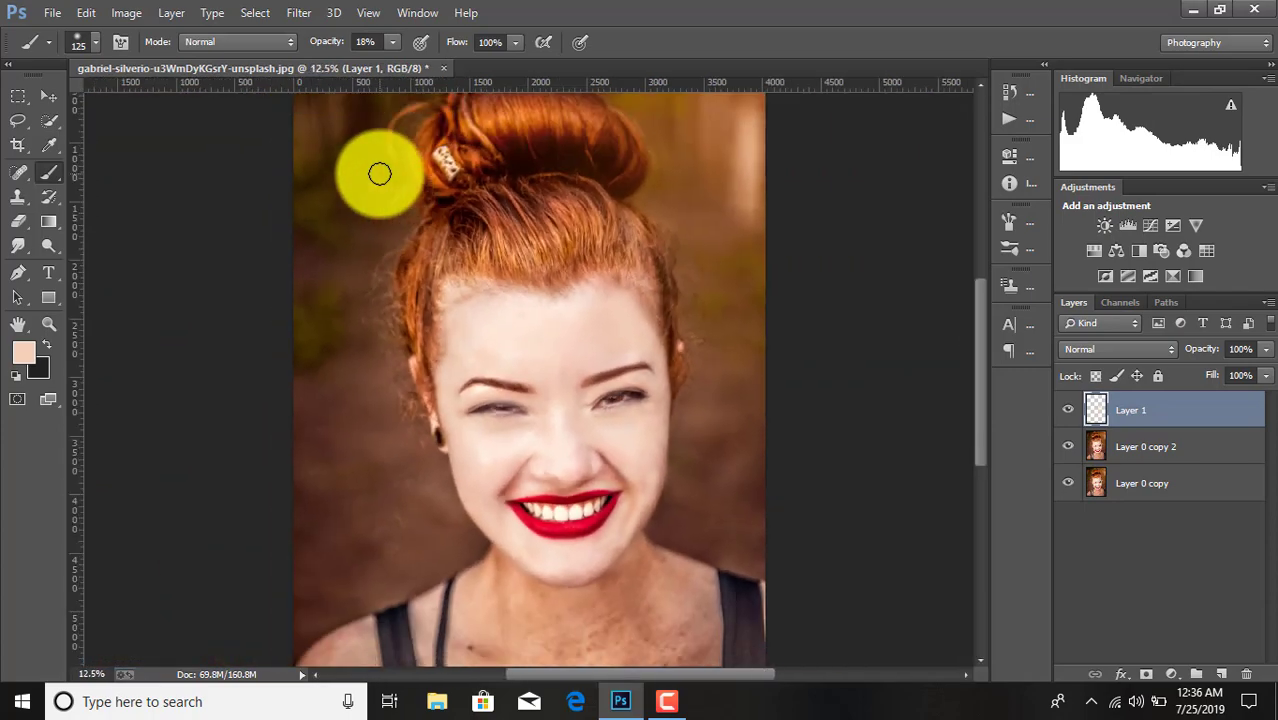
{"action": "key", "text": "ctrl+plus"}
{"action": "key", "text": "ctrl+plus"}
{"action": "key", "text": "ctrl+plus"}
{"action": "left_click", "coordinate": [1137, 458]}
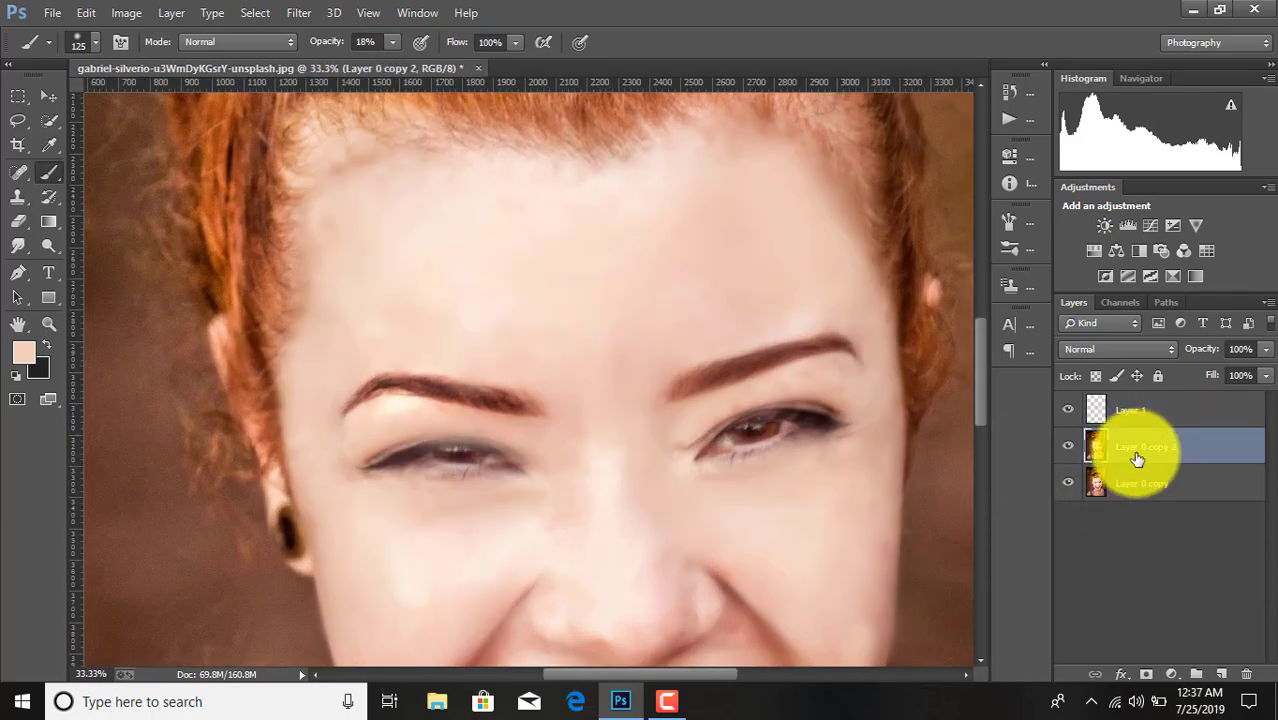
{"action": "left_click", "coordinate": [1143, 424]}
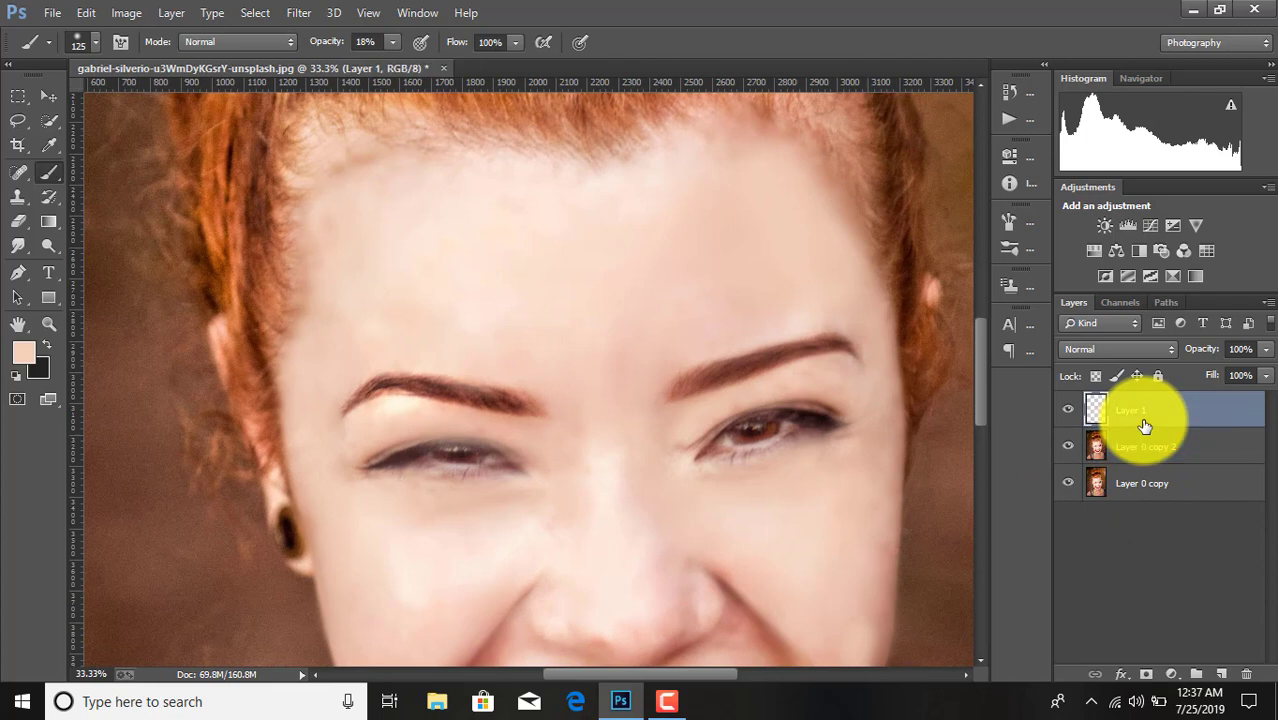
Erase Layer 1's painted skin tone over both eyes with a size-50, 100% eraser
{"action": "left_click", "coordinate": [17, 222]}
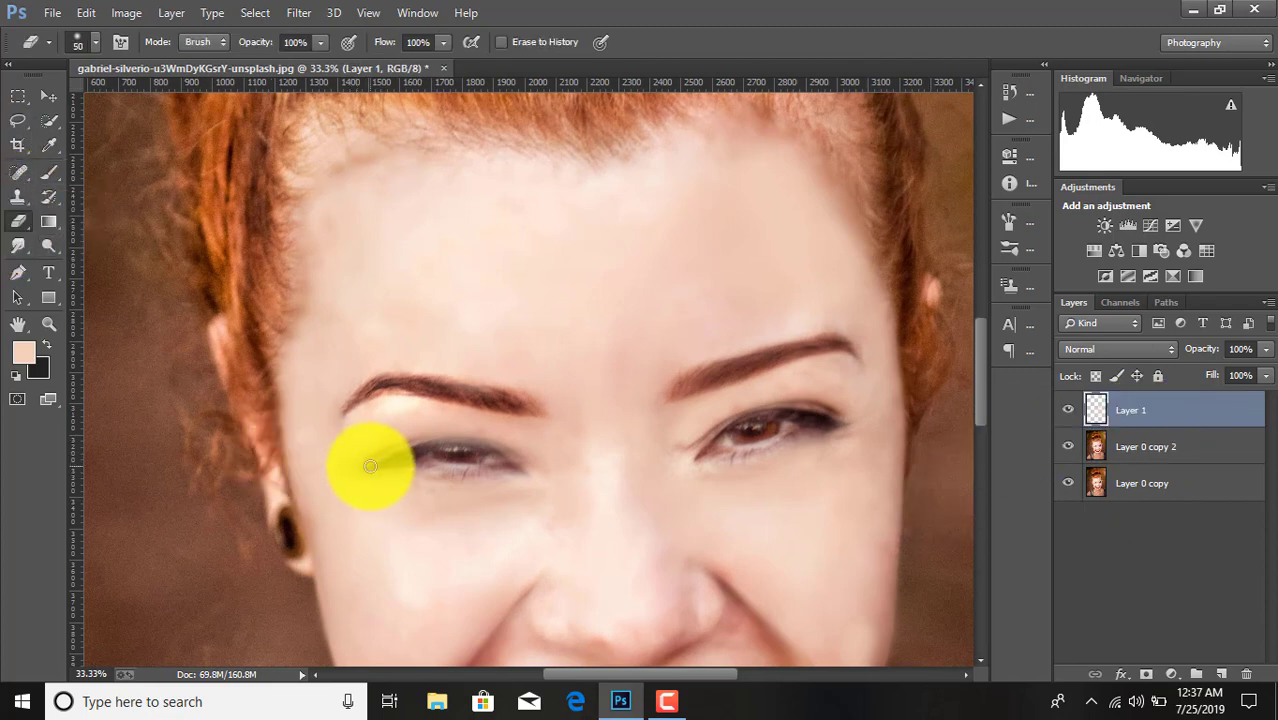
{"action": "mouse_move", "coordinate": [387, 474]}
{"action": "left_mouse_down"}
{"action": "mouse_move", "coordinate": [468, 451]}
{"action": "mouse_move", "coordinate": [423, 469]}
{"action": "mouse_move", "coordinate": [399, 456]}
{"action": "mouse_move", "coordinate": [436, 443]}
{"action": "mouse_move", "coordinate": [508, 457]}
{"action": "mouse_move", "coordinate": [468, 439]}
{"action": "mouse_move", "coordinate": [398, 444]}
{"action": "mouse_move", "coordinate": [452, 482]}
{"action": "mouse_move", "coordinate": [361, 362]}
{"action": "mouse_move", "coordinate": [456, 400]}
{"action": "mouse_move", "coordinate": [533, 399]}
{"action": "mouse_move", "coordinate": [479, 379]}
{"action": "mouse_move", "coordinate": [719, 465]}
{"action": "mouse_move", "coordinate": [836, 430]}
{"action": "mouse_move", "coordinate": [750, 414]}
{"action": "mouse_move", "coordinate": [710, 438]}
{"action": "mouse_move", "coordinate": [824, 448]}
{"action": "mouse_move", "coordinate": [785, 462]}
{"action": "mouse_move", "coordinate": [816, 439]}
{"action": "mouse_move", "coordinate": [716, 467]}
{"action": "mouse_move", "coordinate": [419, 457]}
{"action": "mouse_move", "coordinate": [388, 471]}
{"action": "mouse_move", "coordinate": [491, 471]}
{"action": "mouse_move", "coordinate": [375, 462]}
{"action": "mouse_move", "coordinate": [436, 434]}
{"action": "mouse_move", "coordinate": [531, 459]}
{"action": "mouse_move", "coordinate": [527, 401]}
{"action": "mouse_move", "coordinate": [702, 402]}
{"action": "mouse_move", "coordinate": [816, 491]}
{"action": "left_mouse_up"}
{"action": "scroll", "coordinate": [1000, 490], "scroll_direction": "down", "scroll_amount": 2}
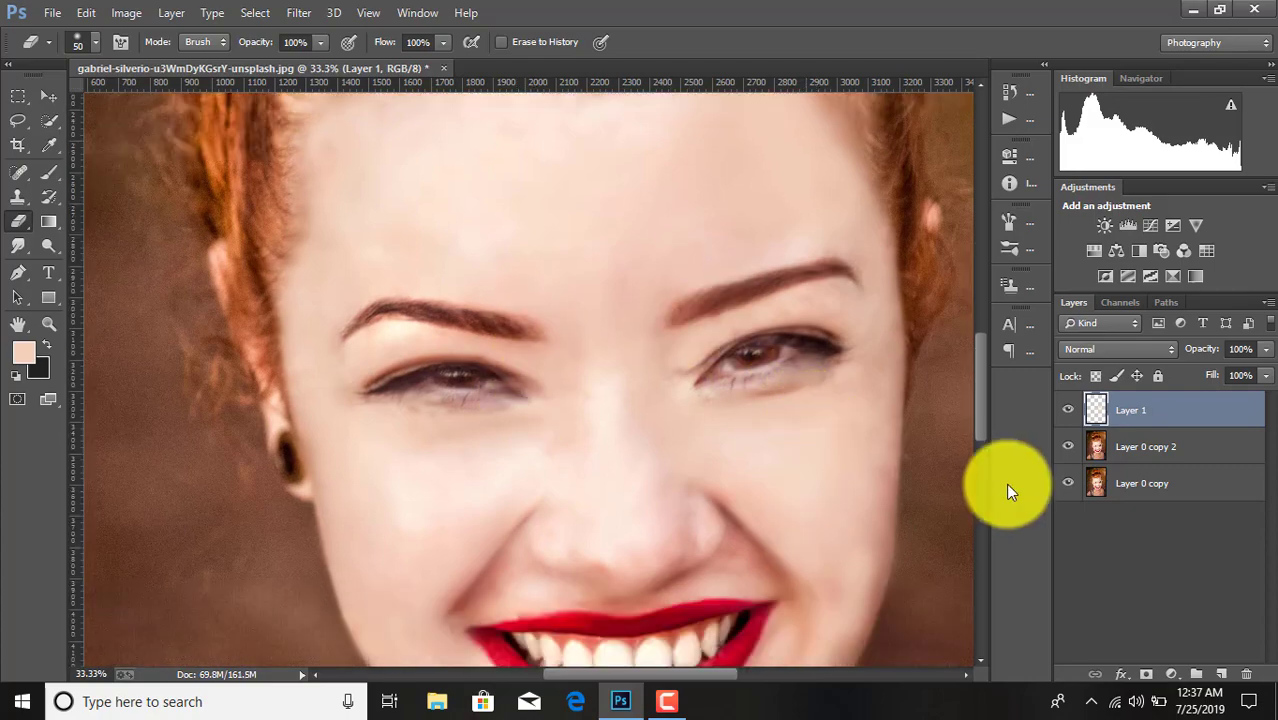
Use Merge Visible on Layer 0 copy so every visible layer becomes one layer
{"action": "key", "text": "ctrl+minus"}
{"action": "key", "text": "ctrl+minus"}
{"action": "key", "text": "ctrl+minus"}
{"action": "key", "text": "ctrl+minus"}
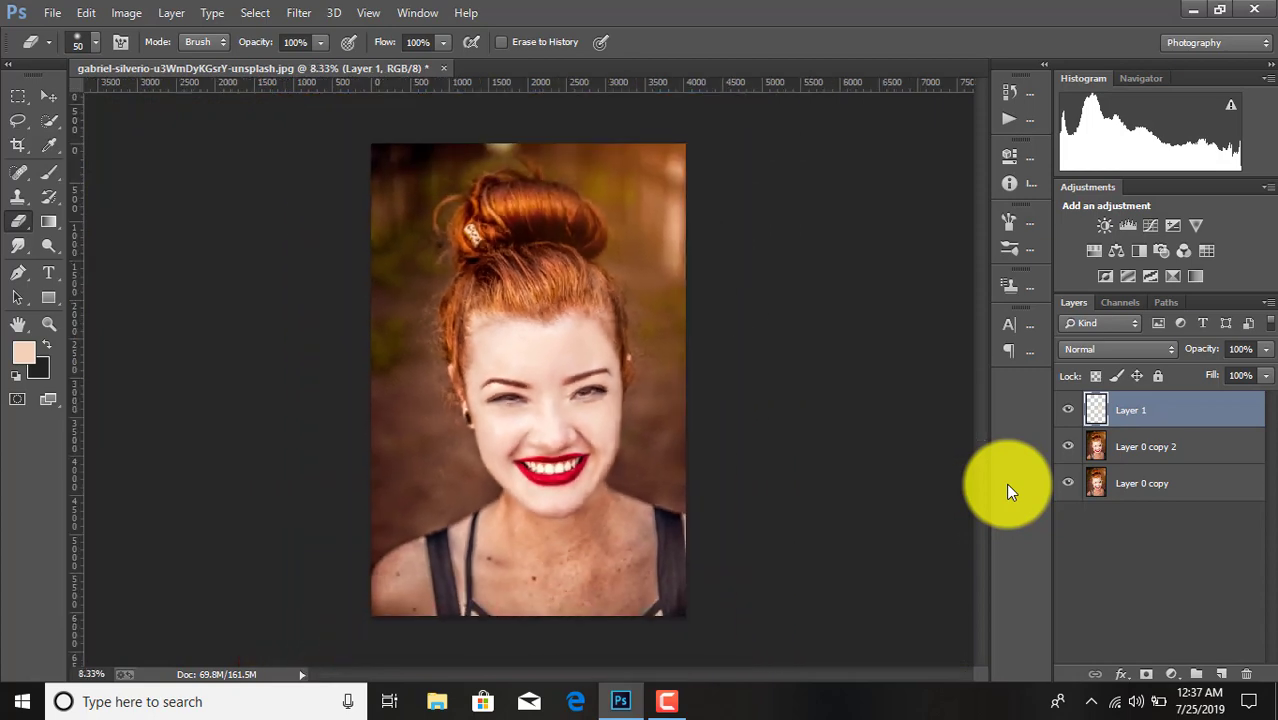
{"action": "key", "text": "ctrl+minus"}
{"action": "left_click", "coordinate": [1155, 488]}
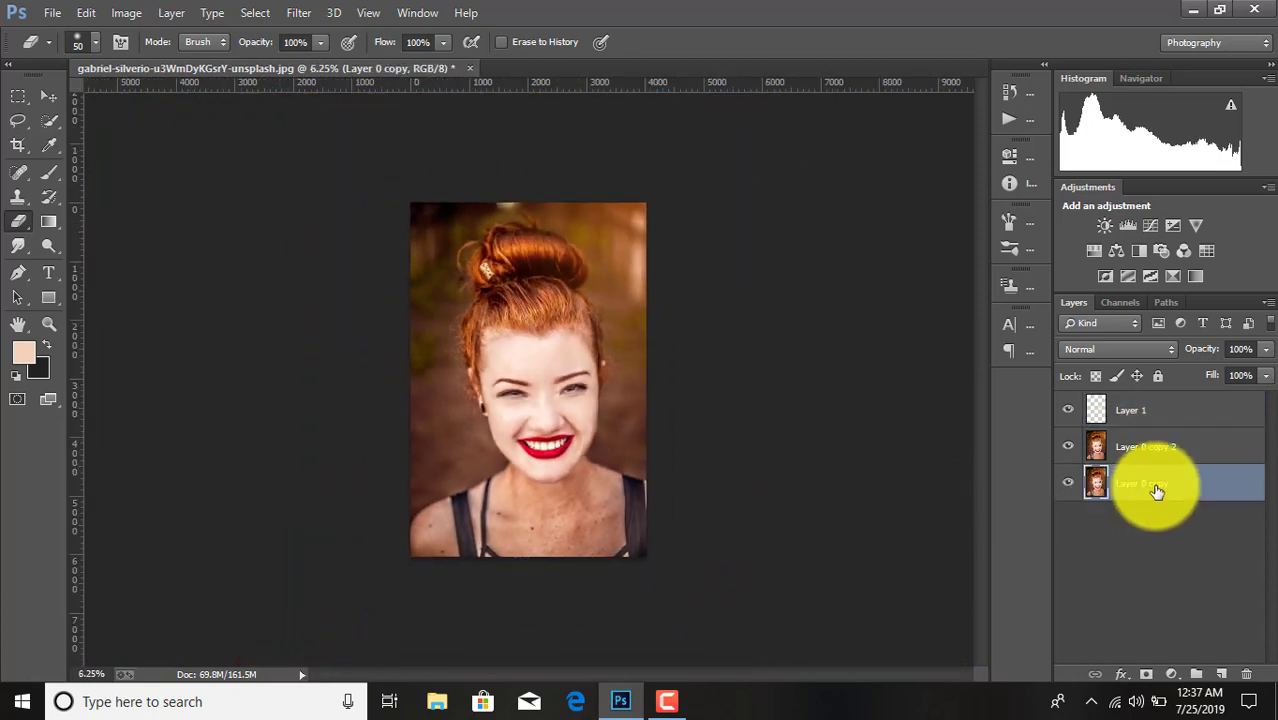
{"action": "right_click", "coordinate": [1157, 491]}
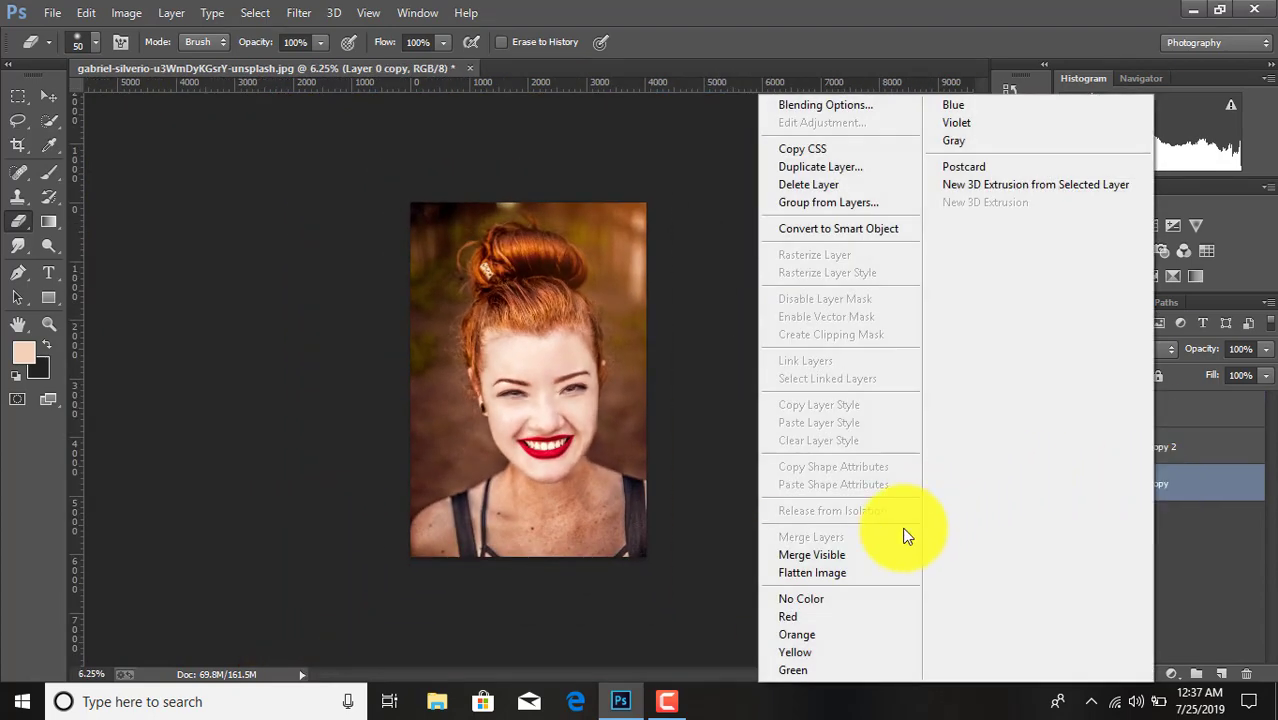
{"action": "left_click", "coordinate": [806, 561]}
{"action": "left_click", "coordinate": [298, 12]}
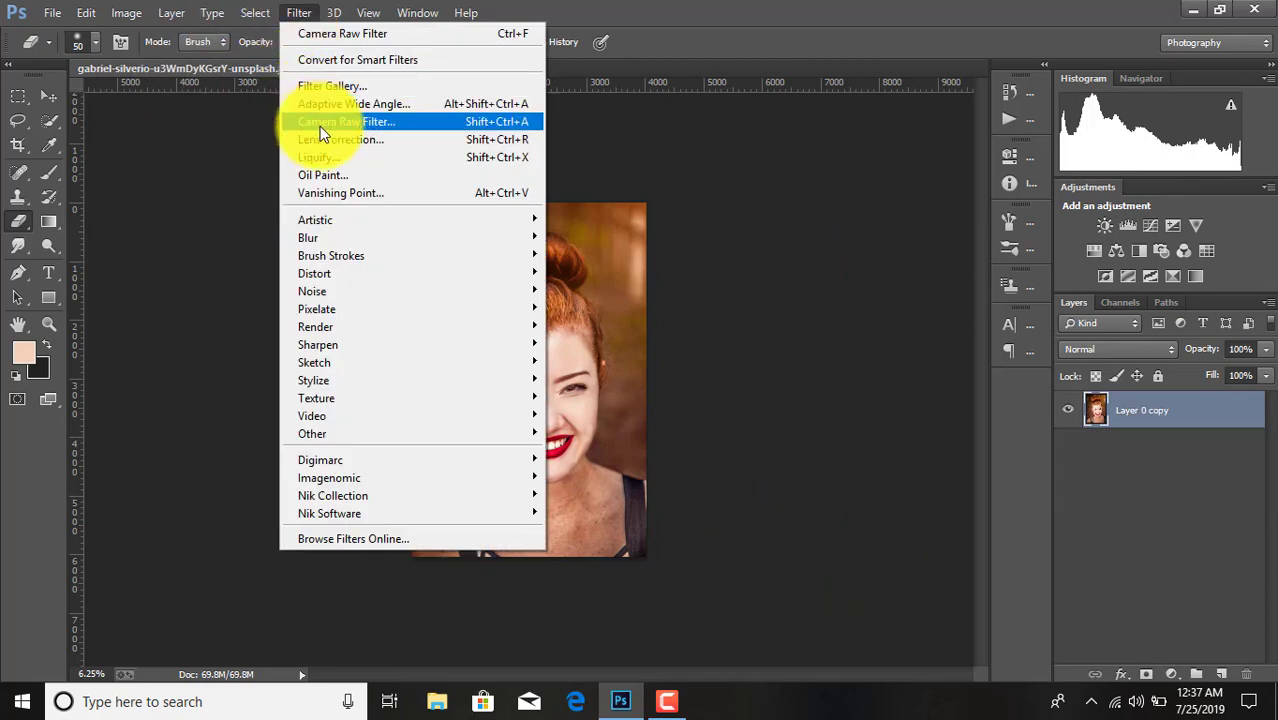
{"action": "key", "text": "Escape"}
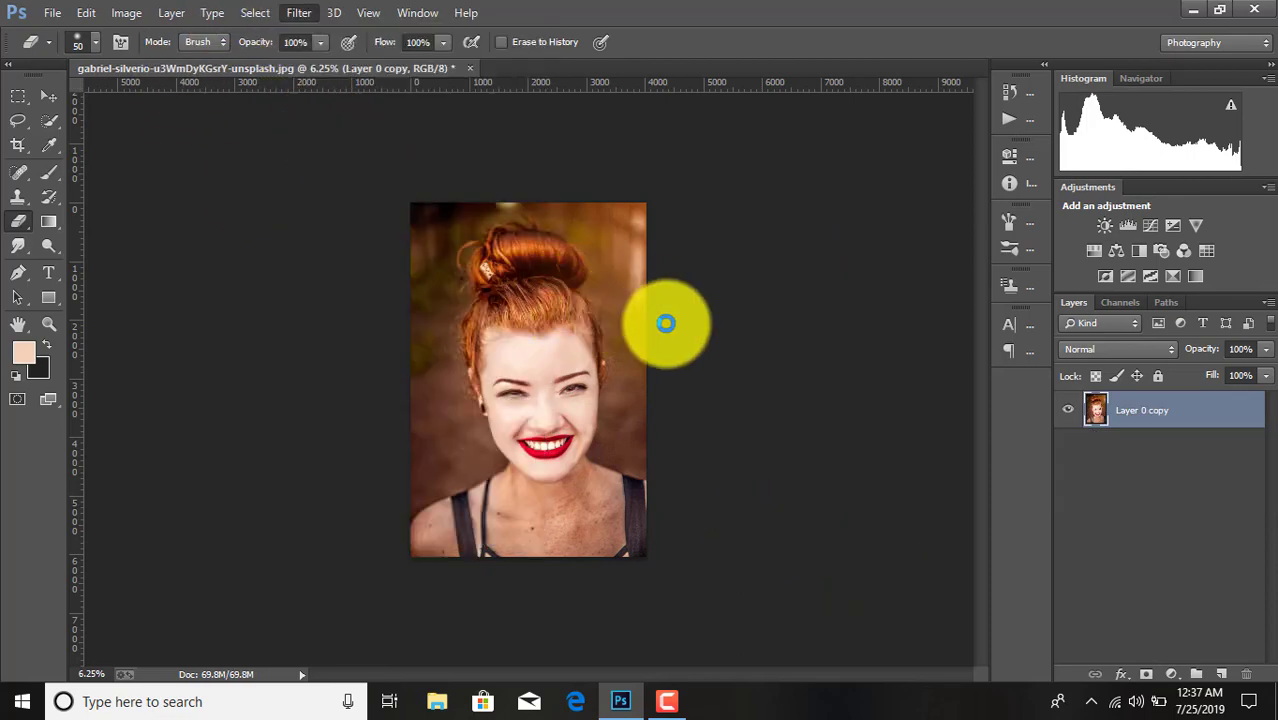
In the Camera Raw filter, raise Clarity to +25 and lower Blacks to -18
{"action": "key", "text": "ctrl+shift+a"}
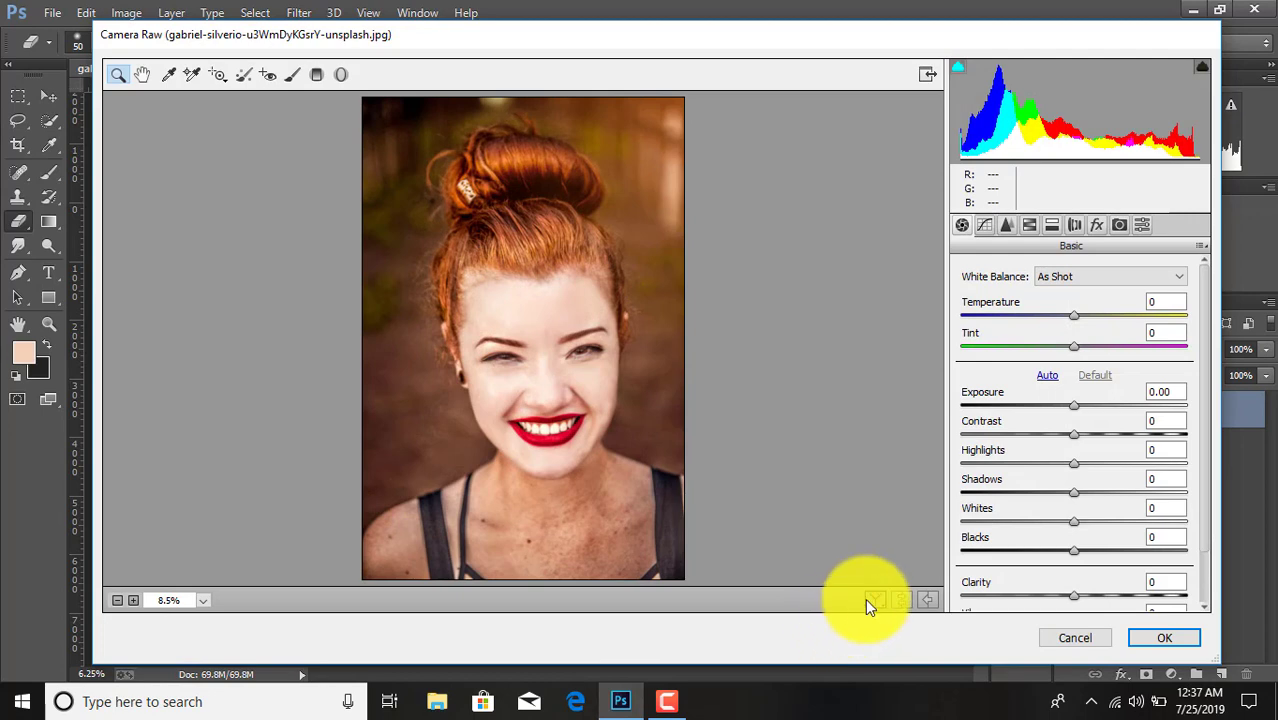
{"action": "left_click", "coordinate": [867, 600]}
{"action": "left_click_drag", "start_coordinate": [1076, 596], "coordinate": [1102, 594]}
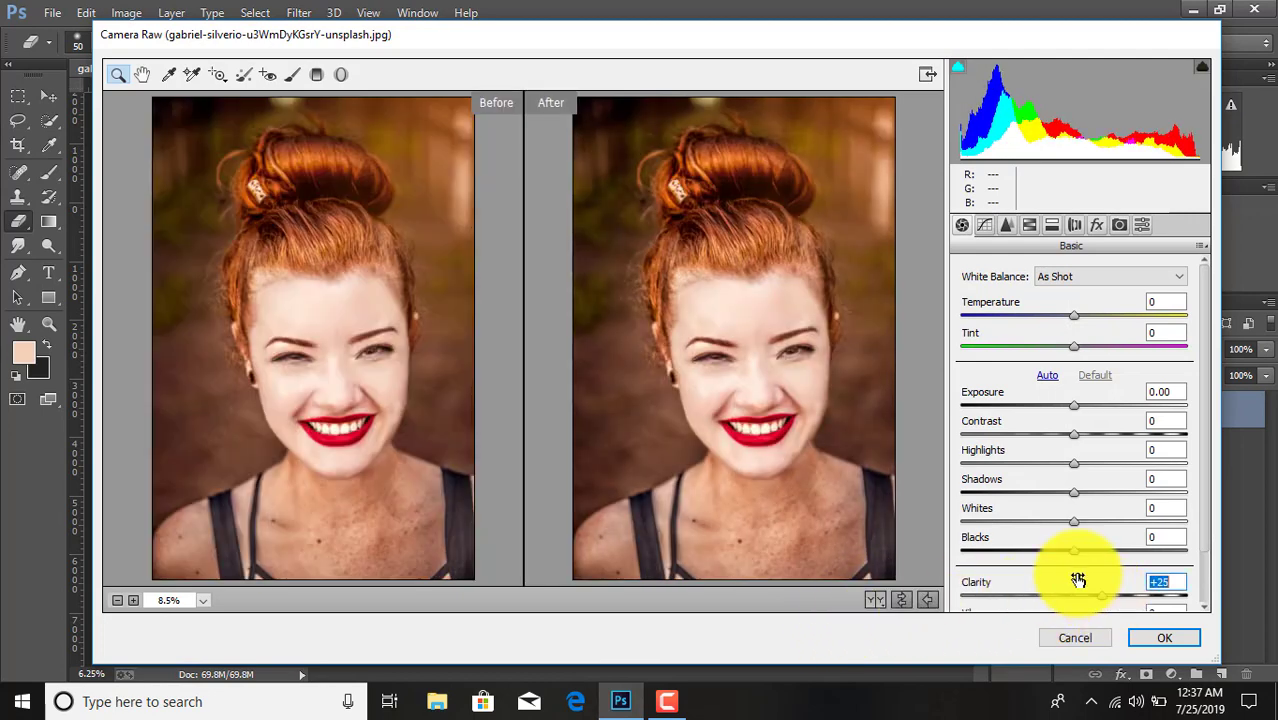
{"action": "mouse_move", "coordinate": [1072, 549]}
{"action": "left_mouse_down"}
{"action": "mouse_move", "coordinate": [1055, 549]}
{"action": "mouse_move", "coordinate": [1110, 519]}
{"action": "mouse_move", "coordinate": [1073, 492]}
{"action": "left_mouse_up"}
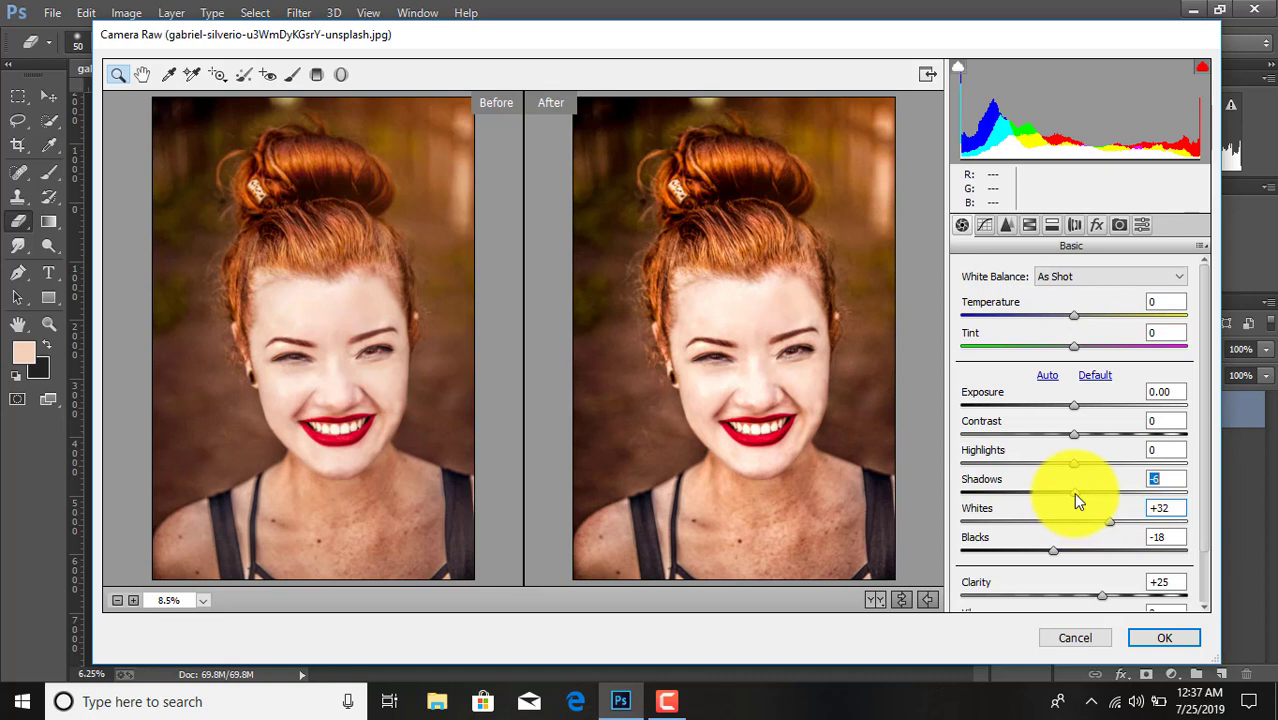
Set Luminance noise reduction to 46, add a -22 edge vignette, and apply
{"action": "left_click", "coordinate": [1007, 224]}
{"action": "left_click_drag", "start_coordinate": [963, 457], "coordinate": [1066, 457]}
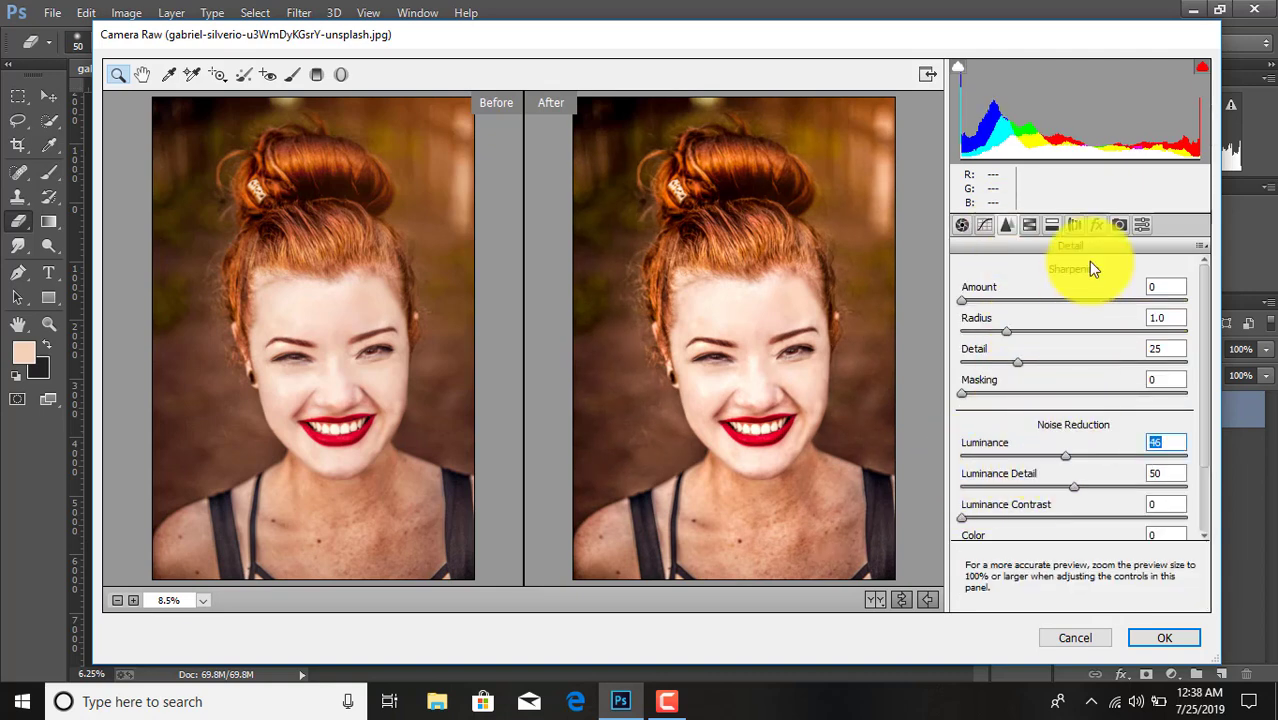
{"action": "left_click", "coordinate": [1096, 225]}
{"action": "left_click_drag", "start_coordinate": [1080, 467], "coordinate": [1055, 466]}
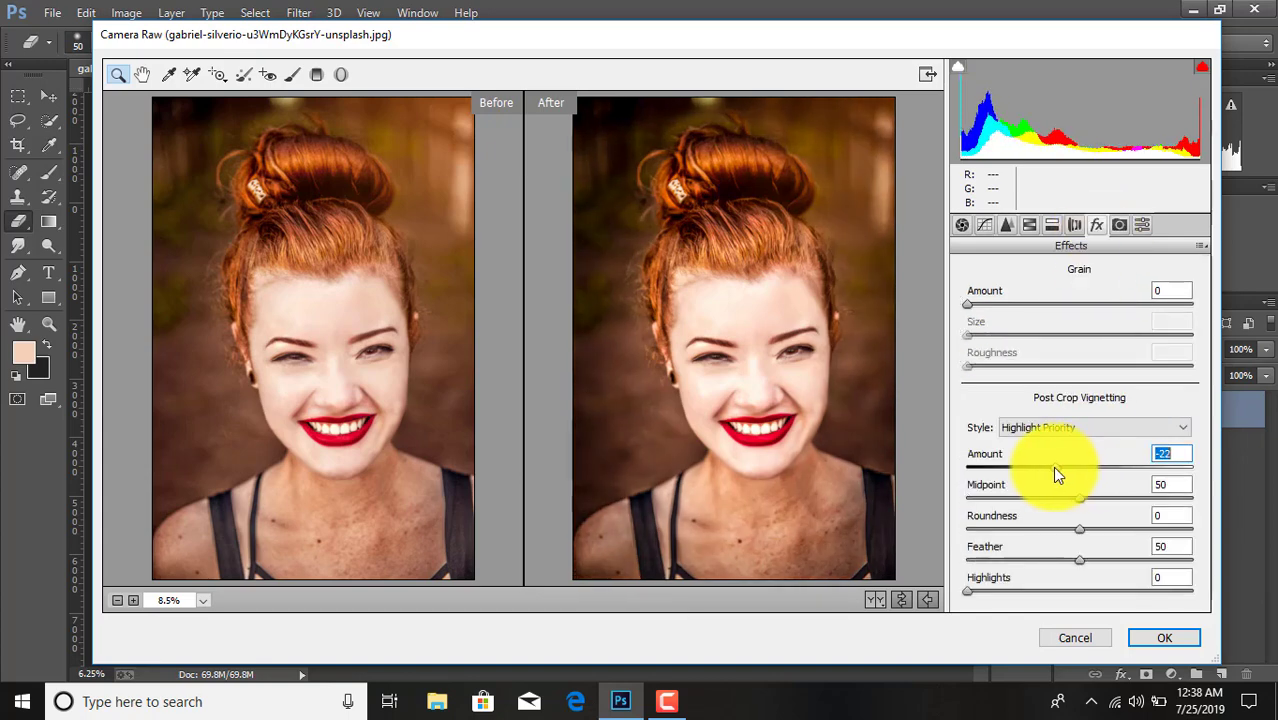
{"action": "left_click", "coordinate": [1160, 640]}
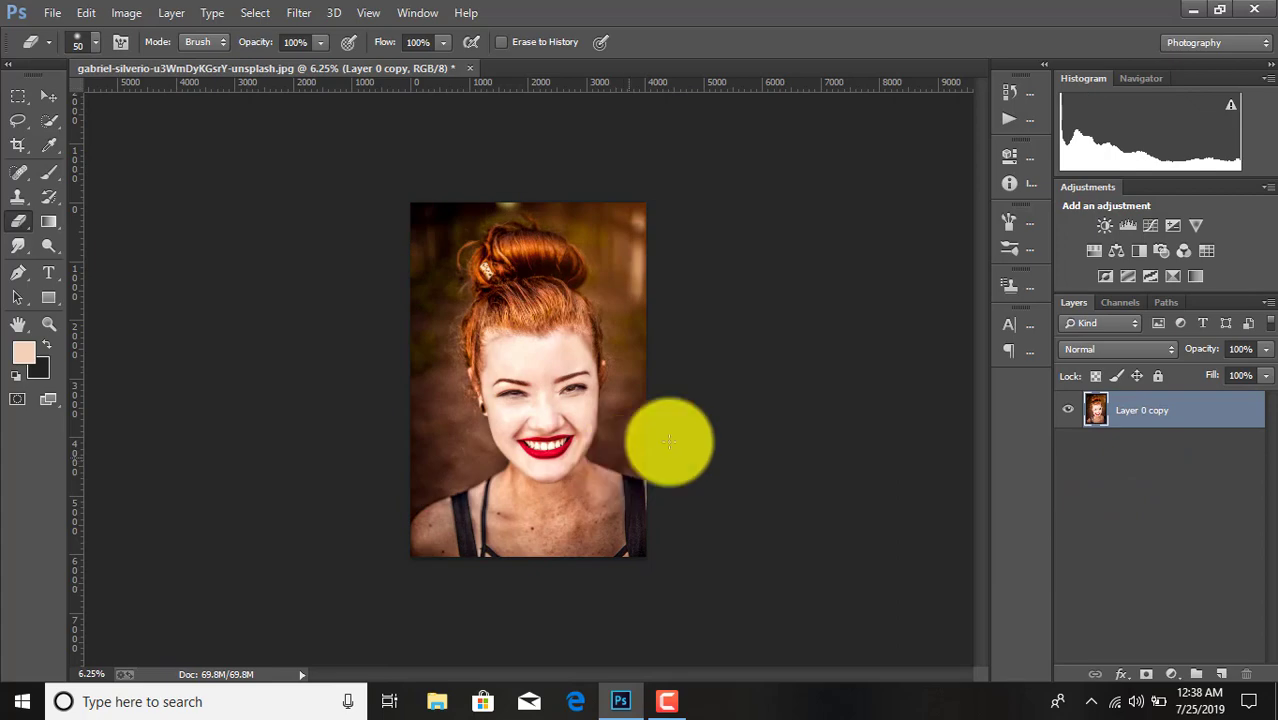
Flatten the image into a single Background layer
{"action": "right_click", "coordinate": [1115, 425]}
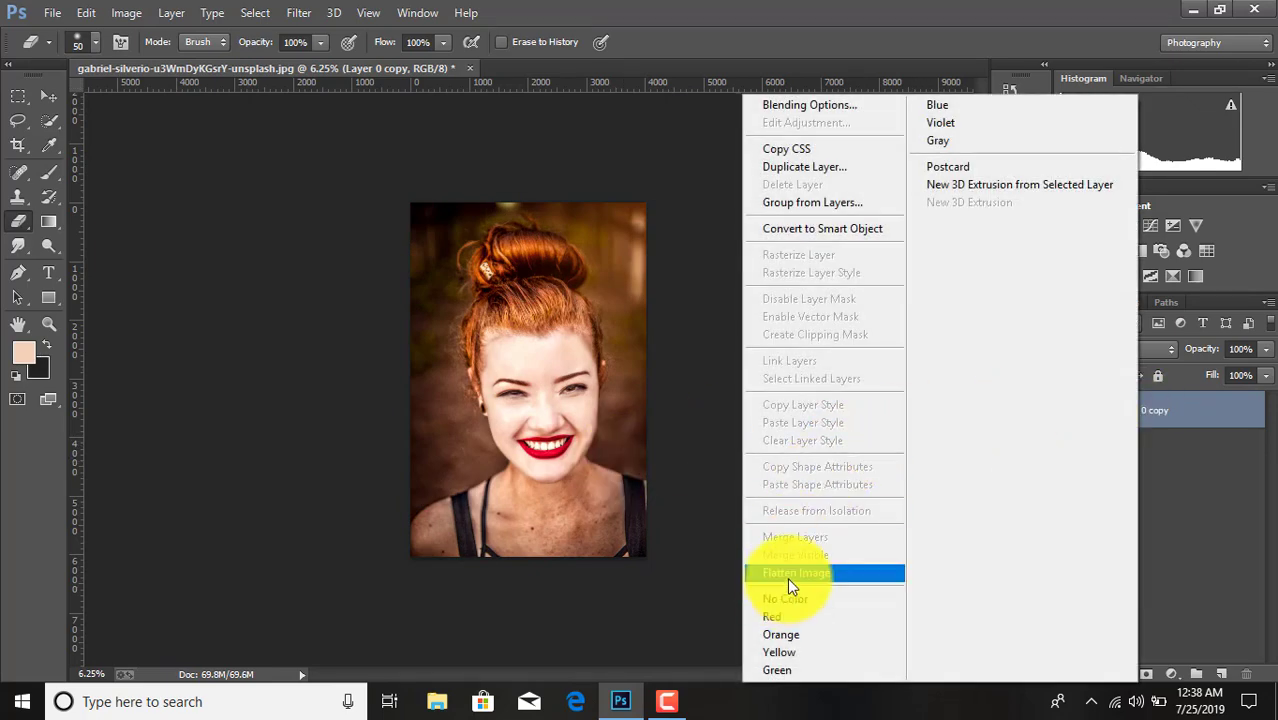
{"action": "left_click", "coordinate": [787, 573]}
{"action": "left_click", "coordinate": [52, 12]}
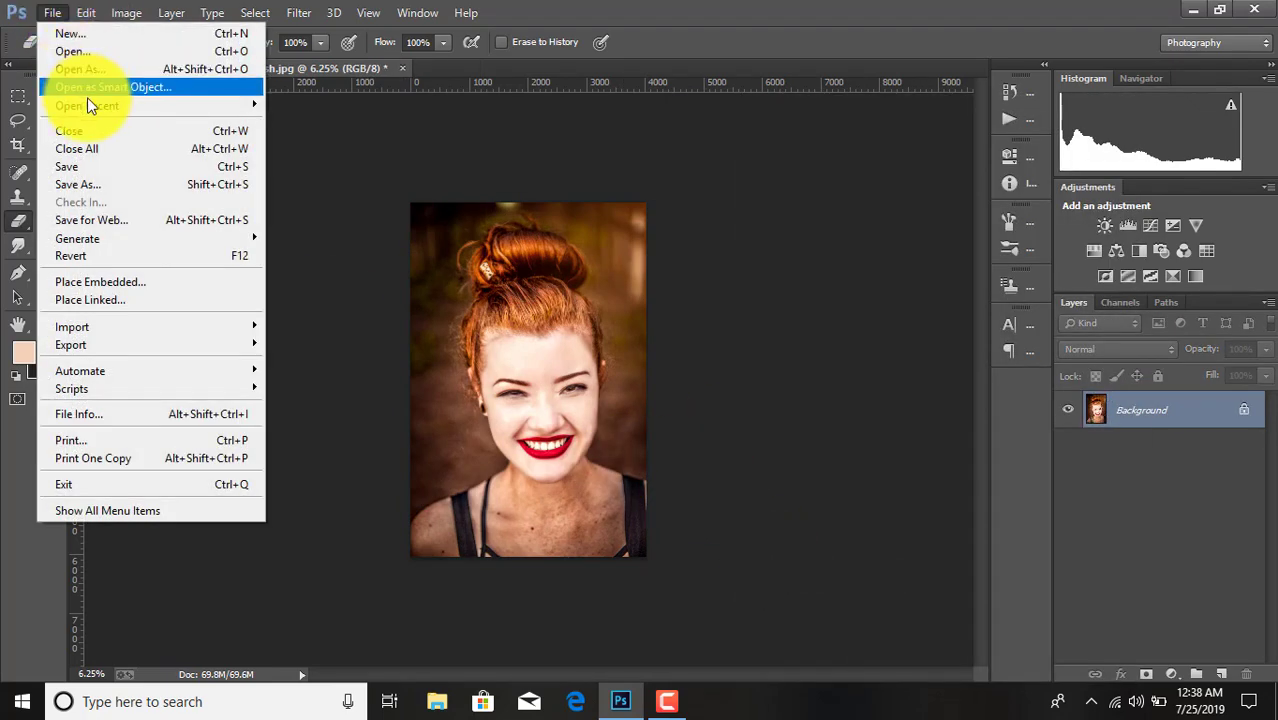
Save a JPEG copy named neww and bring up its quality presets
{"action": "left_click", "coordinate": [100, 184]}
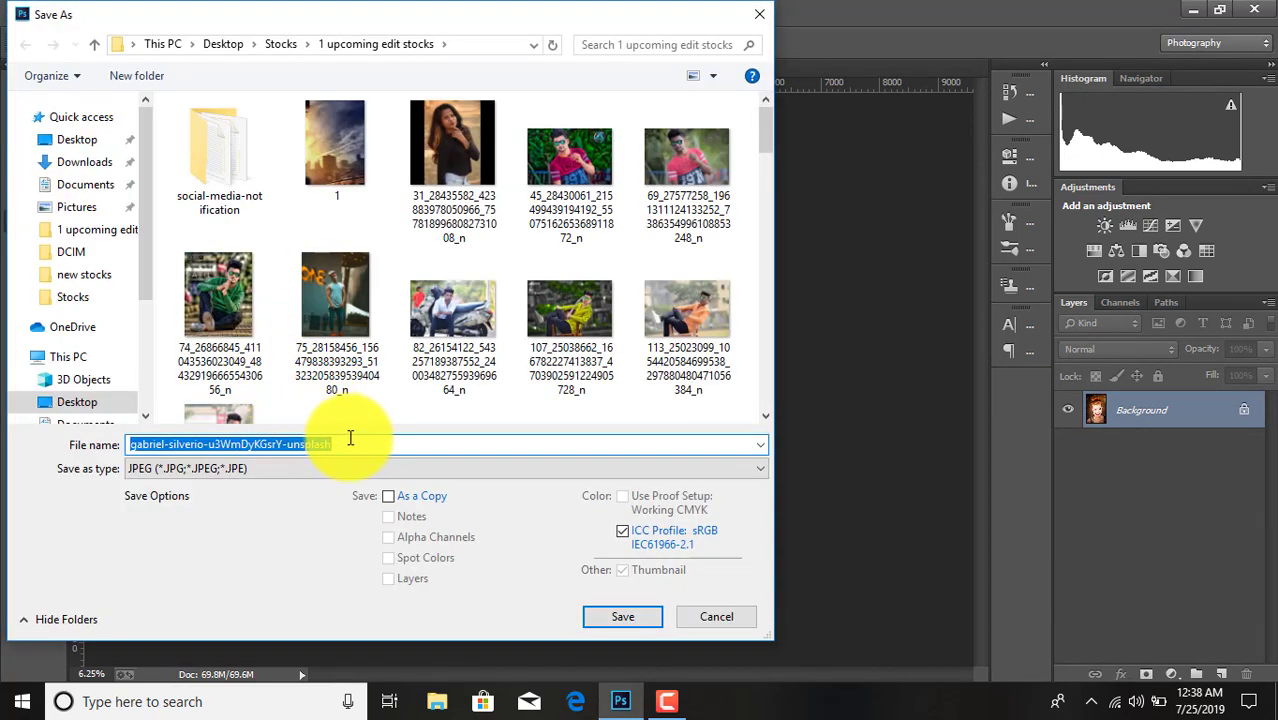
{"action": "type", "text": "ne"}
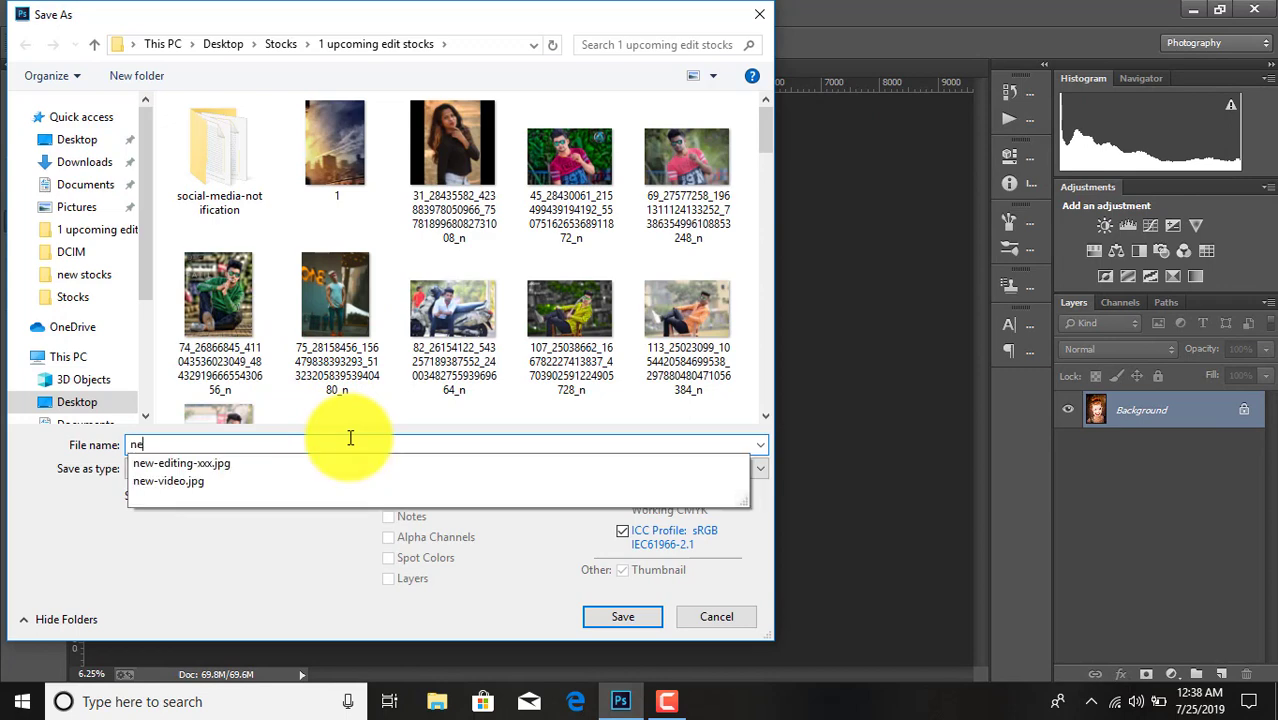
{"action": "type", "text": "www"}
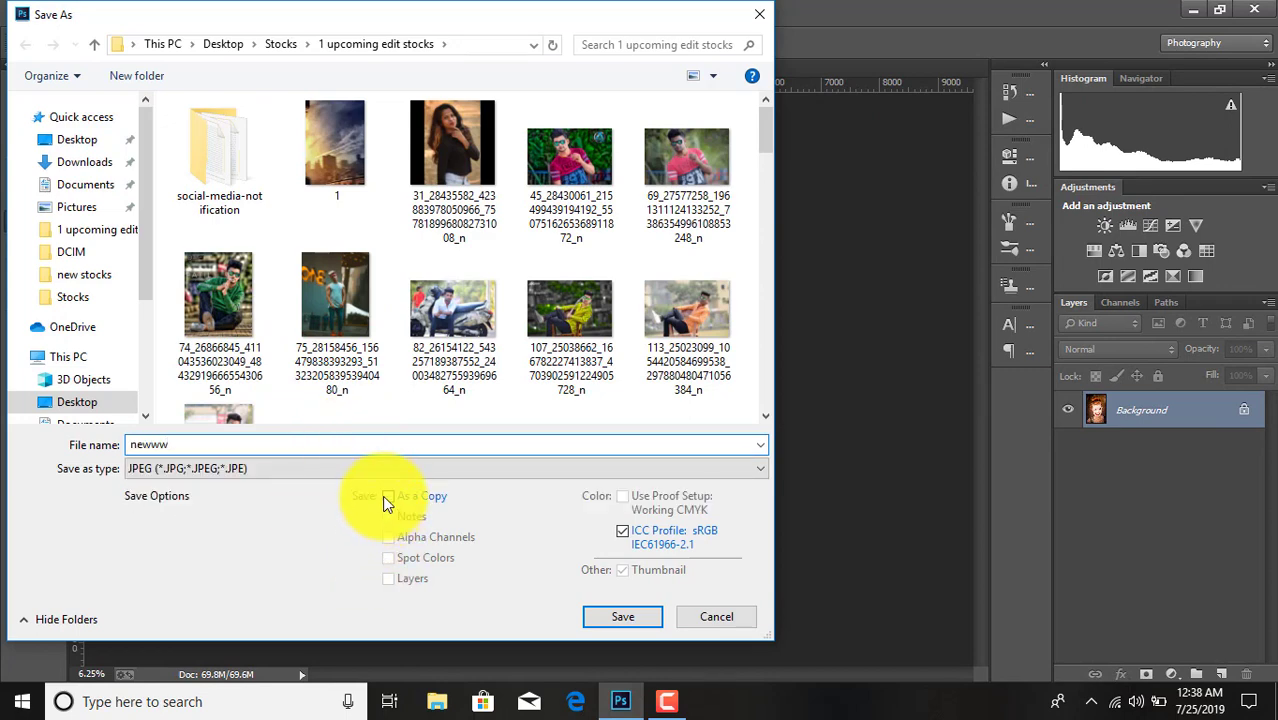
{"action": "left_click", "coordinate": [388, 497]}
{"action": "left_click", "coordinate": [624, 618]}
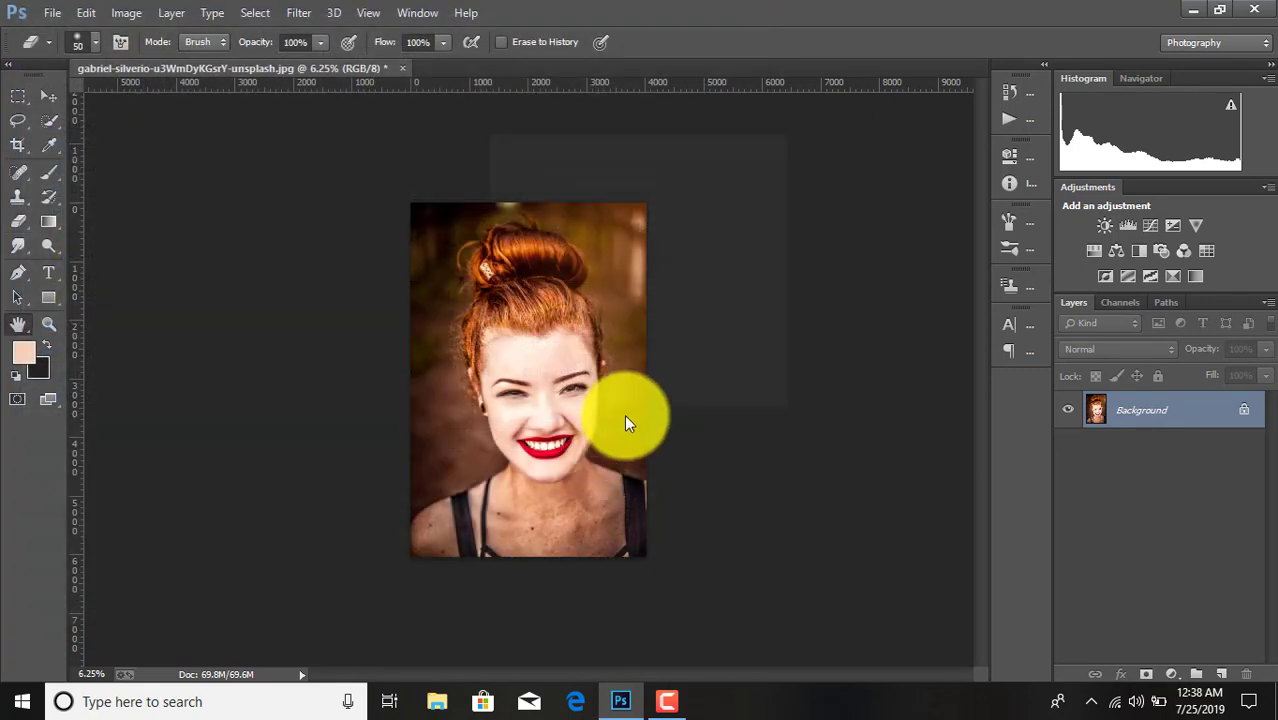
{"action": "left_click", "coordinate": [654, 224]}
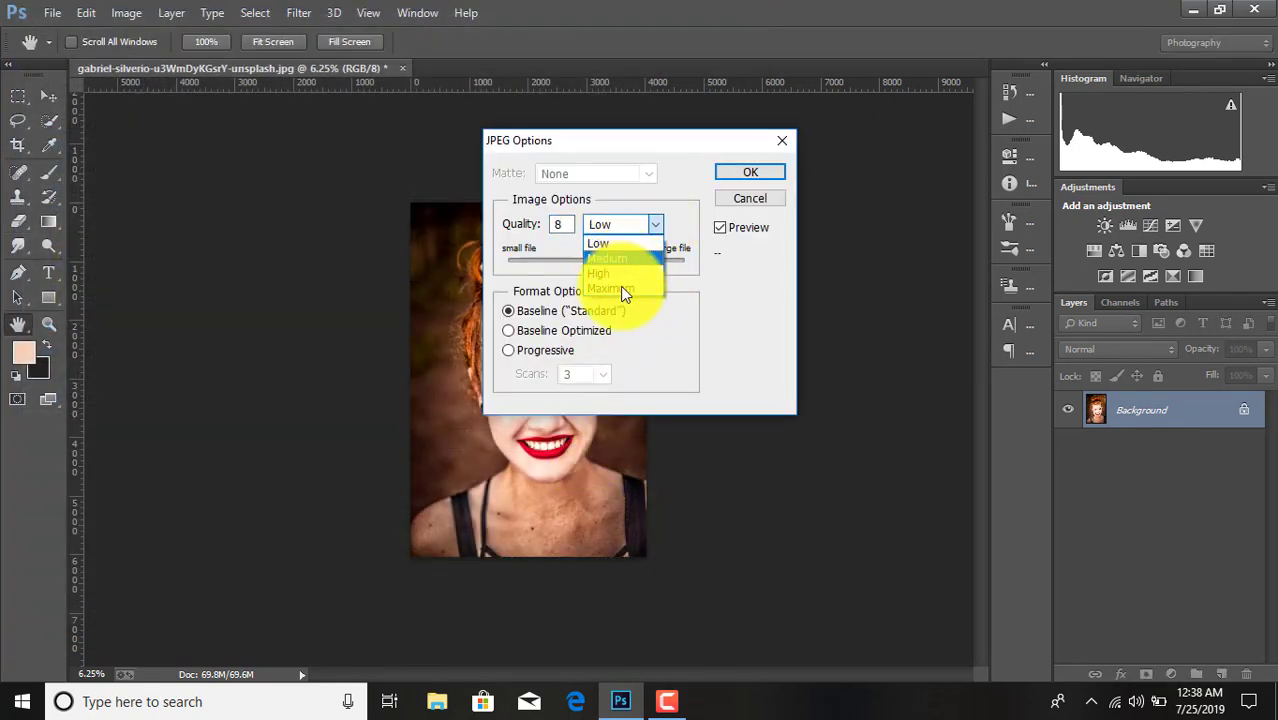